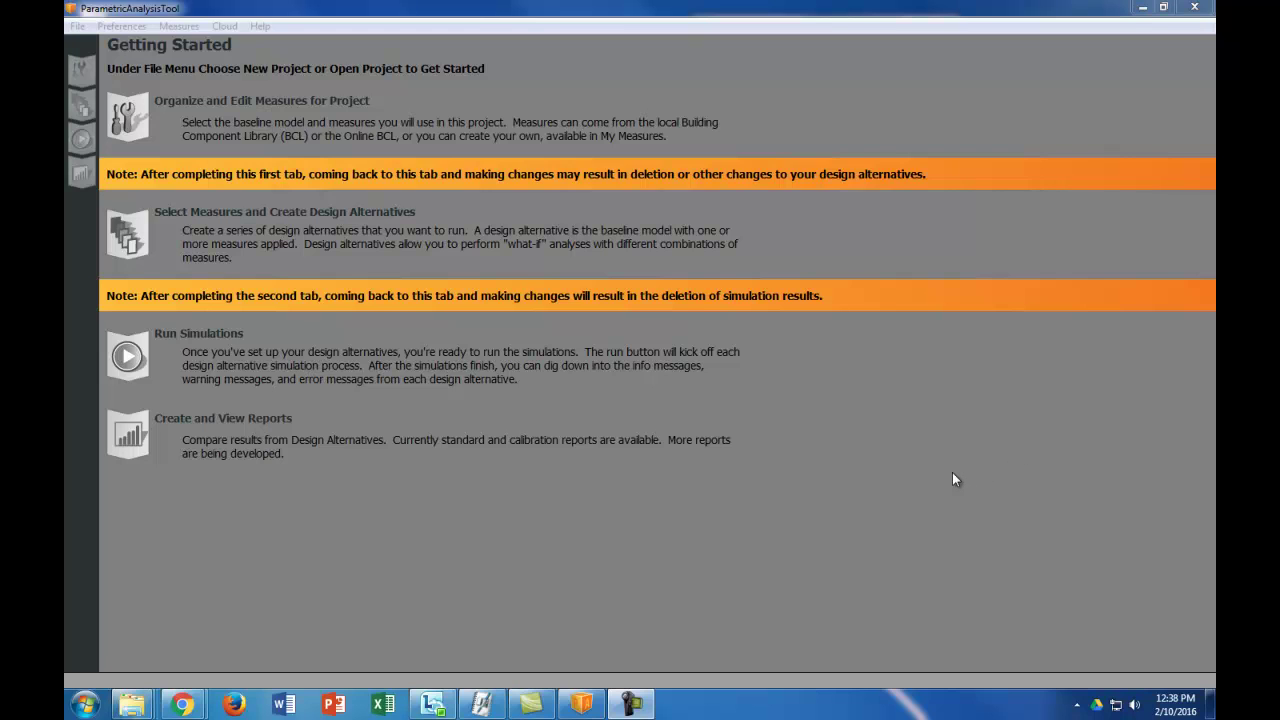
# Start a new project named 'Test Video Project'
pyautogui.click(77, 26)
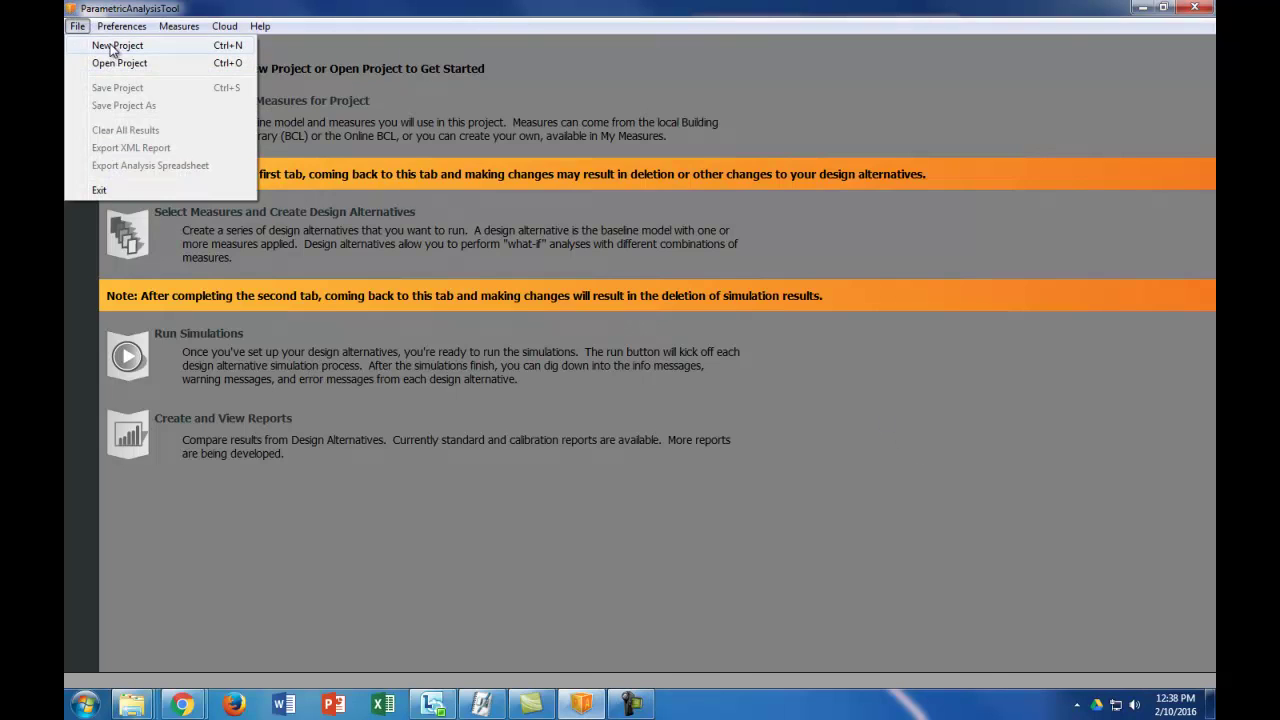
pyautogui.click(120, 46)
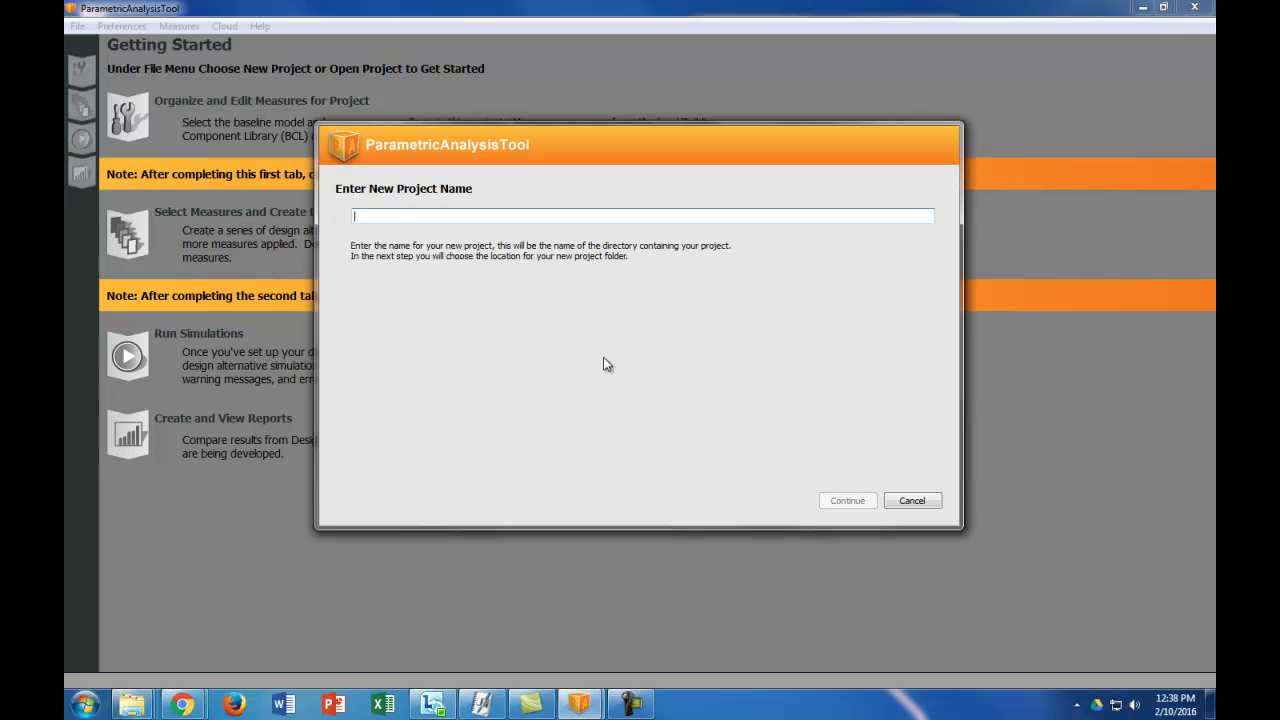
pyautogui.write('Test Video Project')
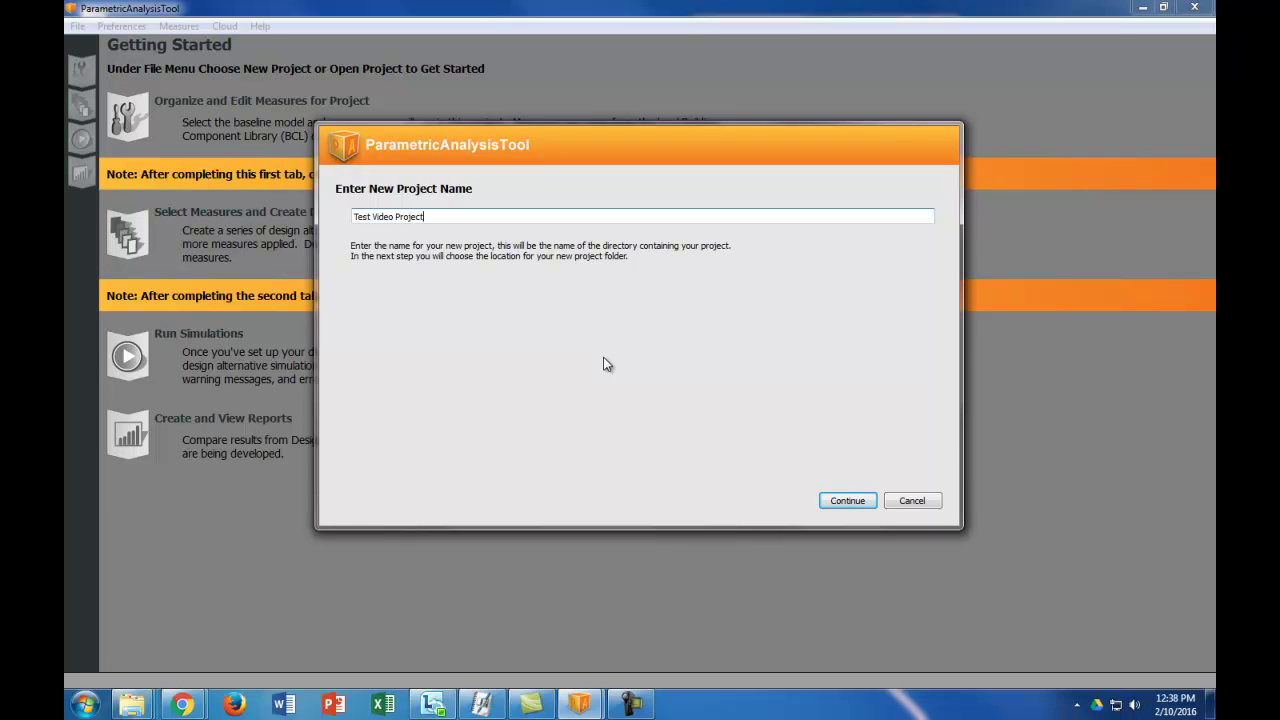
pyautogui.click(850, 499)
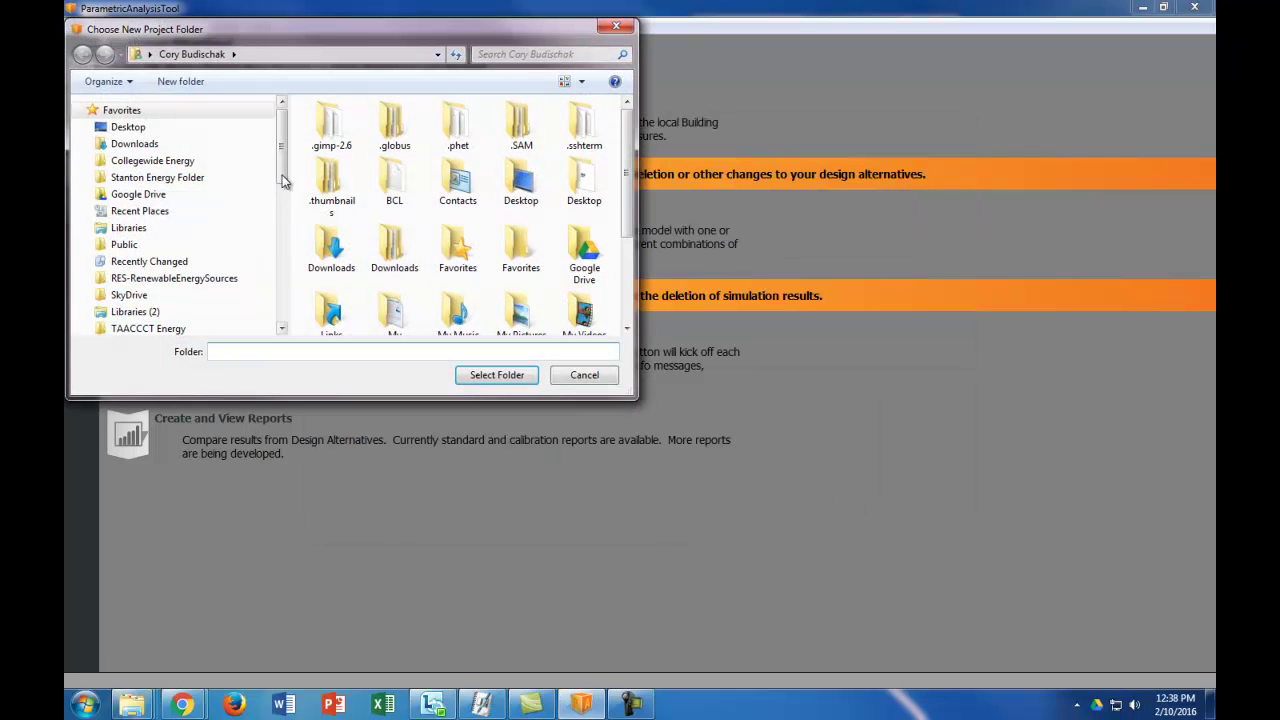
# Save the project in the Energy Plus > Video PAT folder
pyautogui.click(185, 177)
pyautogui.click(423, 229)
pyautogui.scroll(-8, 423, 229)
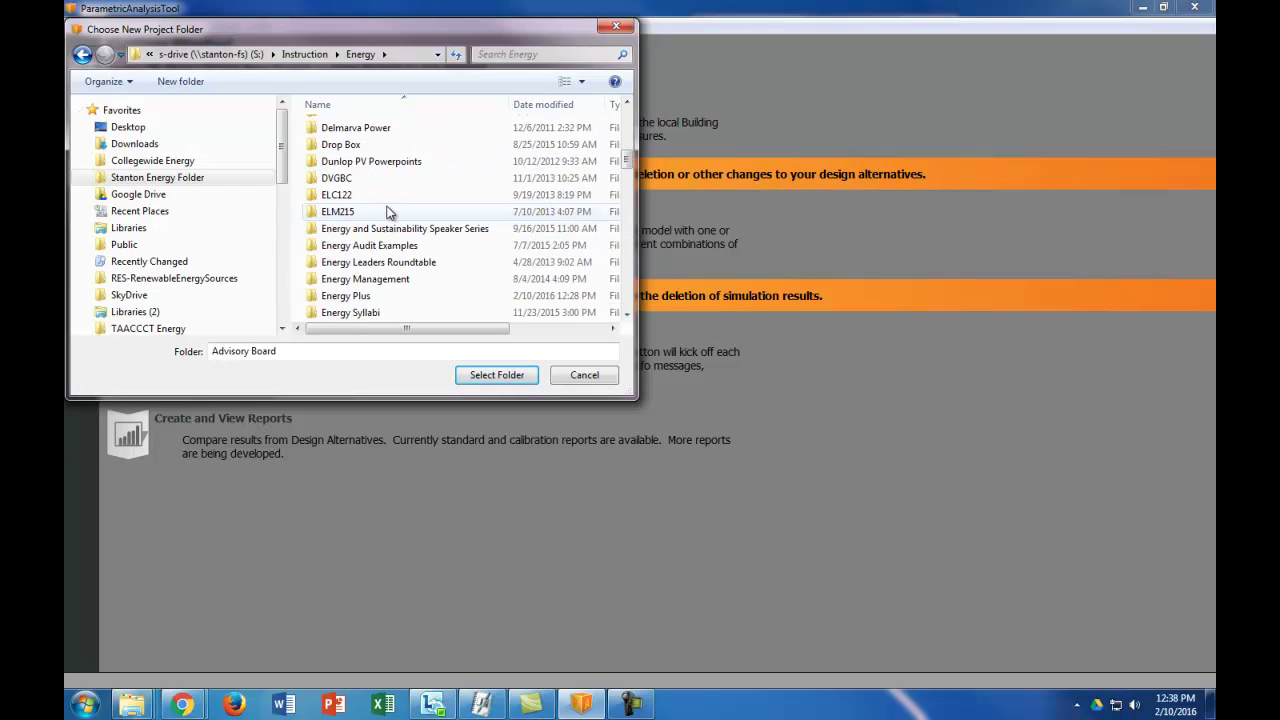
pyautogui.doubleClick(380, 295)
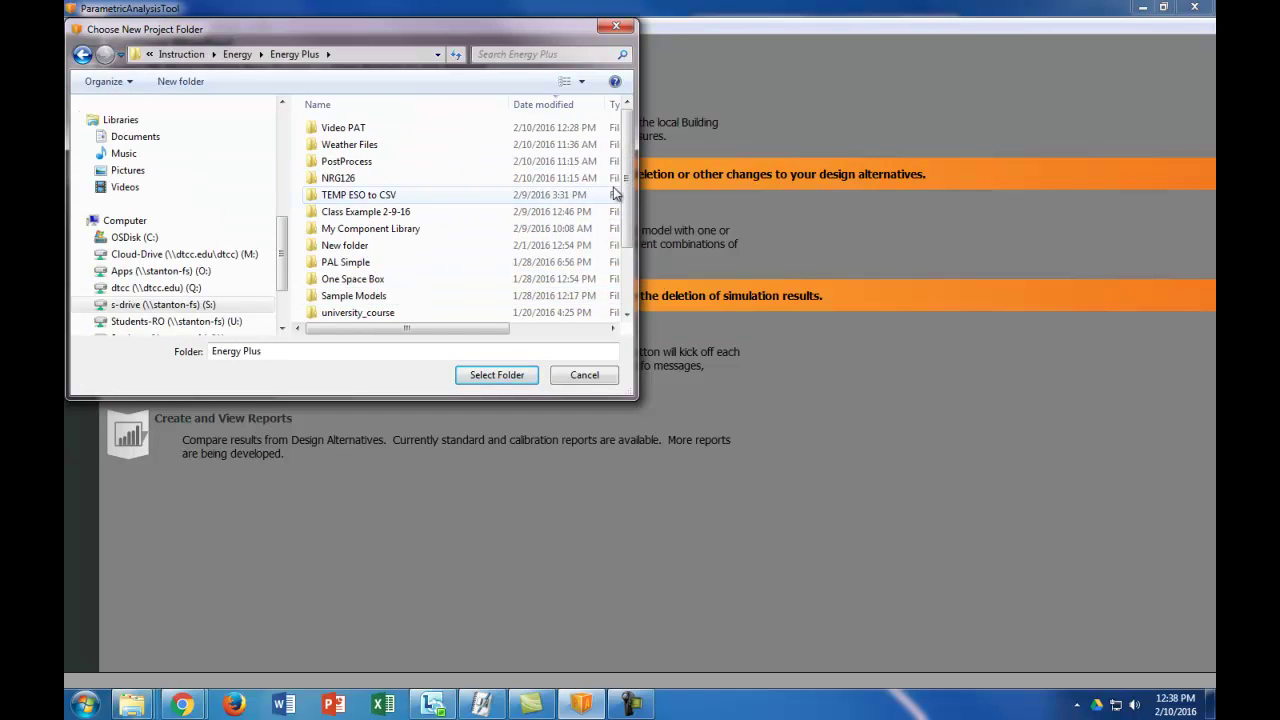
pyautogui.moveTo(630, 135); pyautogui.dragTo(630, 190)
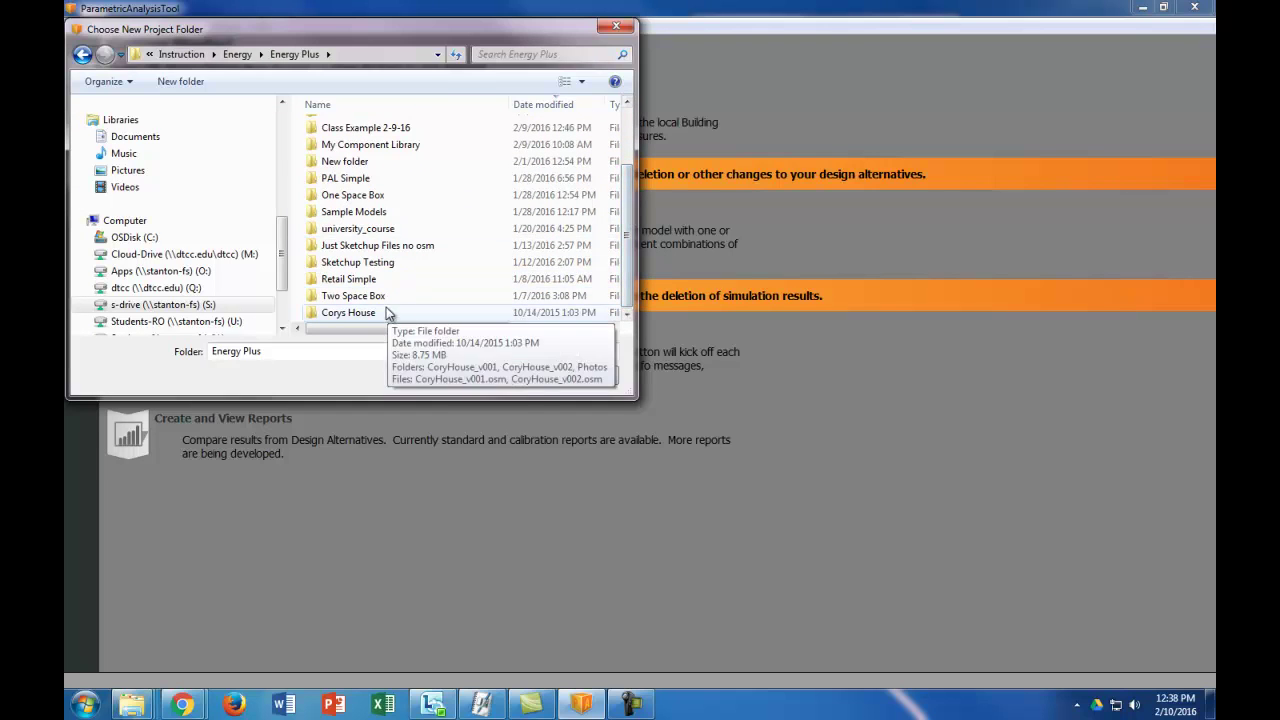
pyautogui.scroll(2, 390, 220)
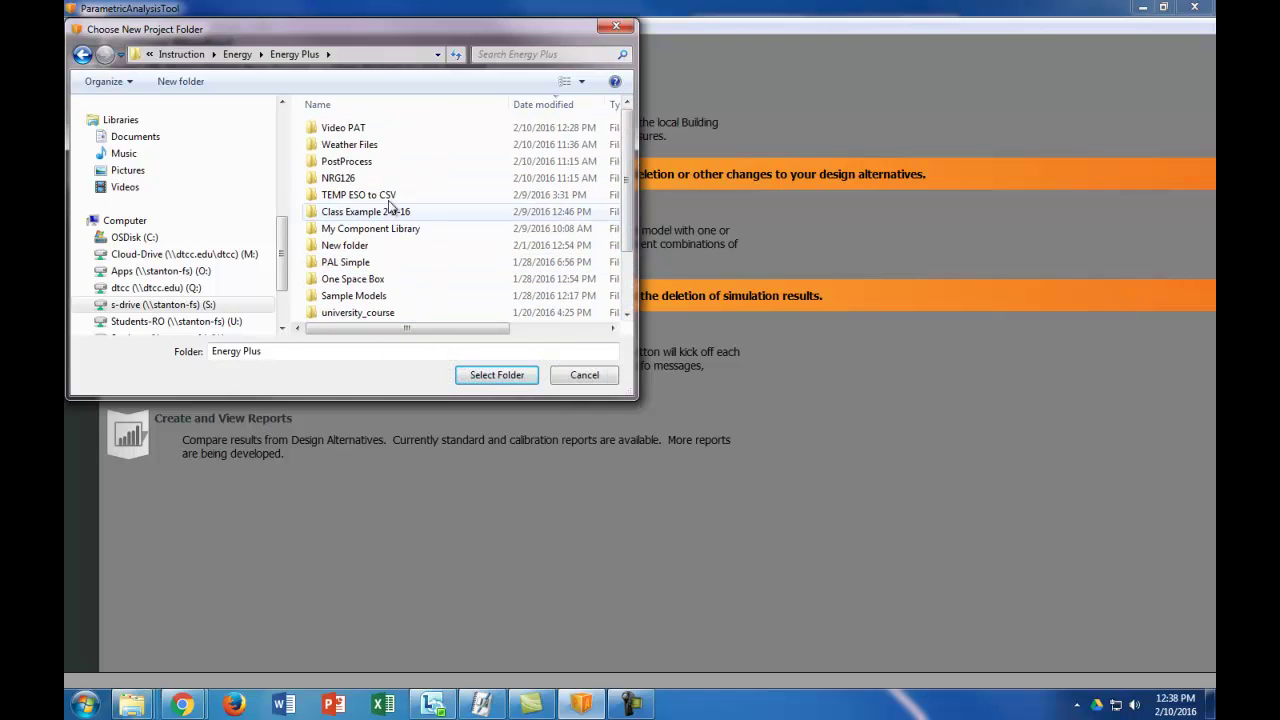
pyautogui.doubleClick(357, 128)
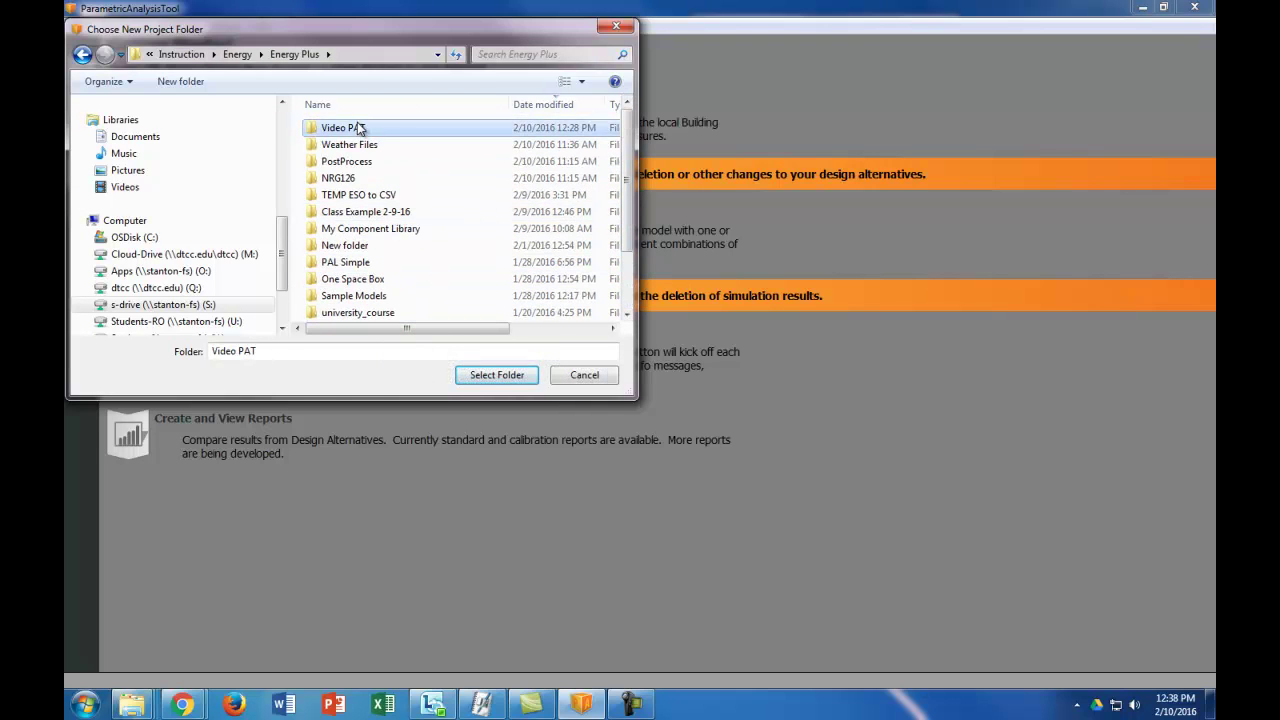
pyautogui.click(485, 378)
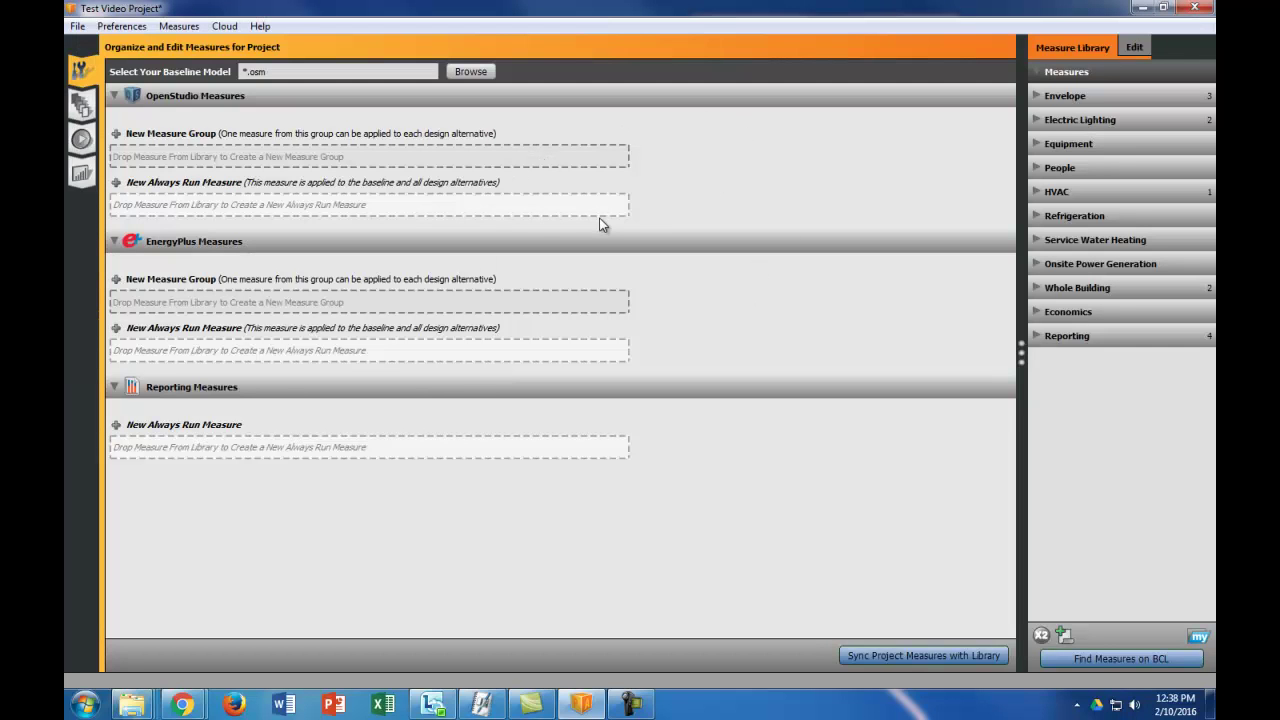
# Load 'TEST 07 Simple Office Heat Load HVAC System.osm' from Energy Plus > NRG126 as the baseline model
pyautogui.click(484, 75)
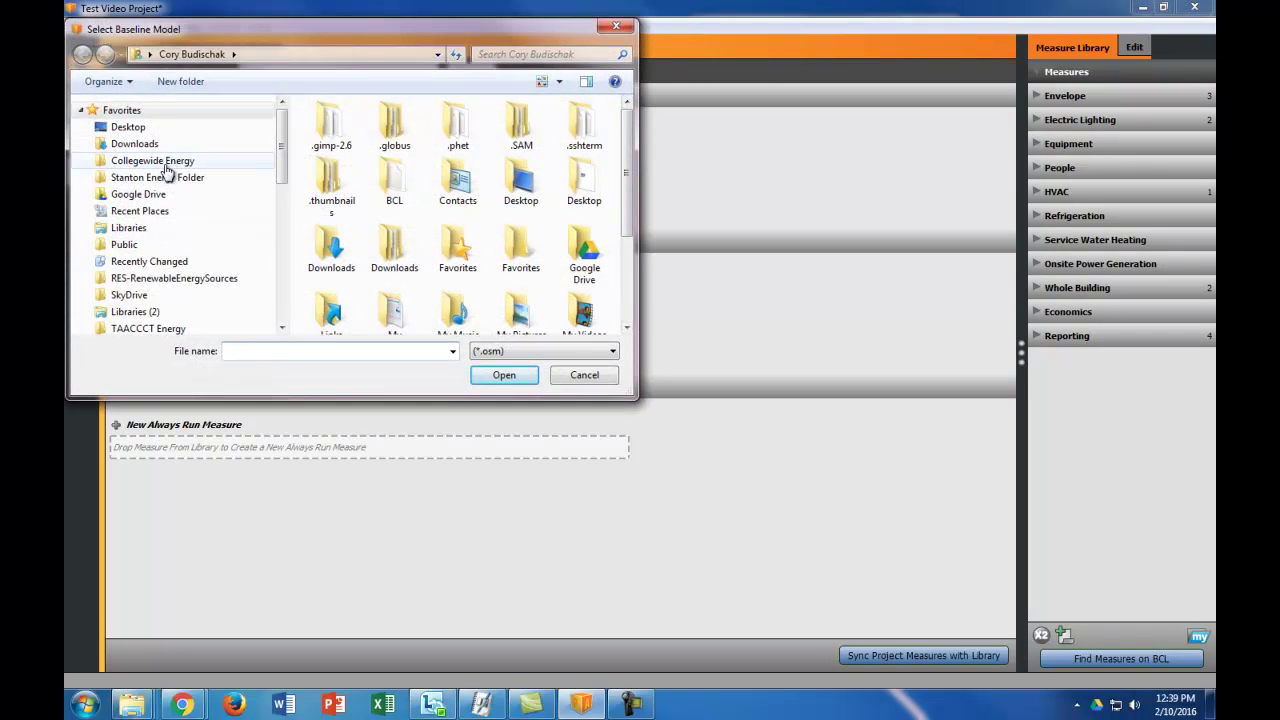
pyautogui.click(168, 177)
pyautogui.moveTo(625, 118); pyautogui.dragTo(629, 168)
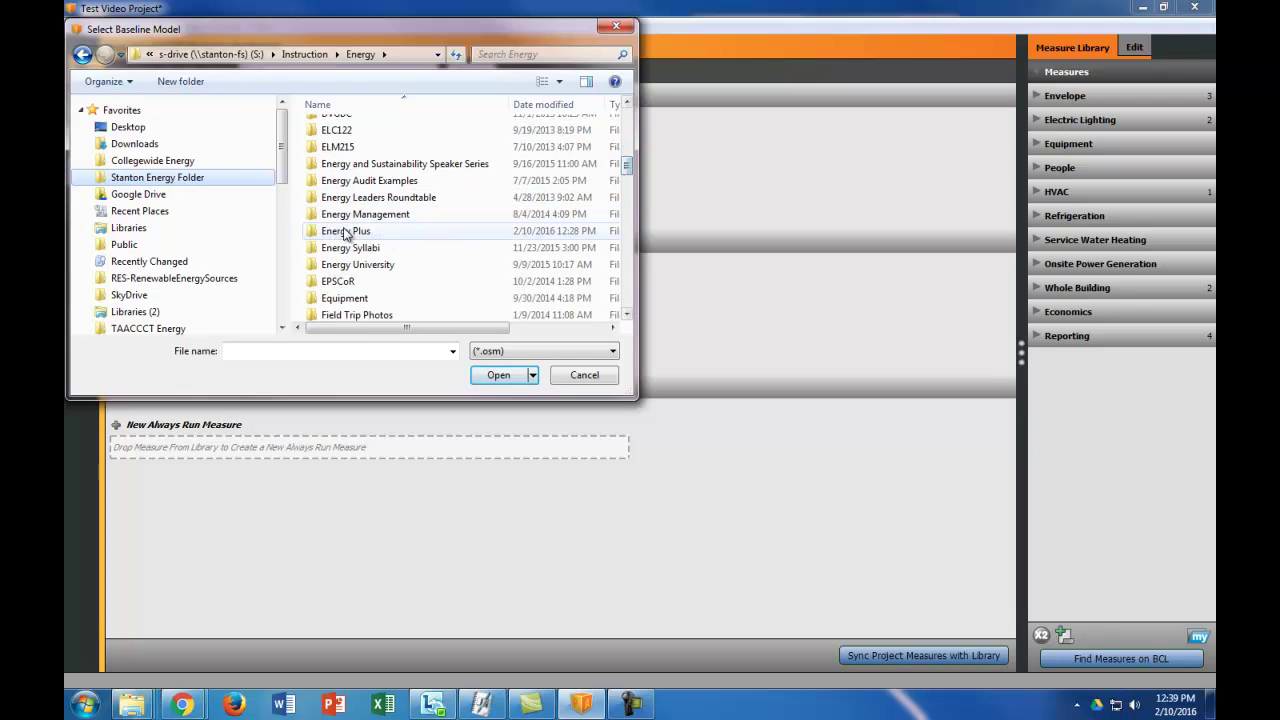
pyautogui.doubleClick(345, 231)
pyautogui.doubleClick(340, 130)
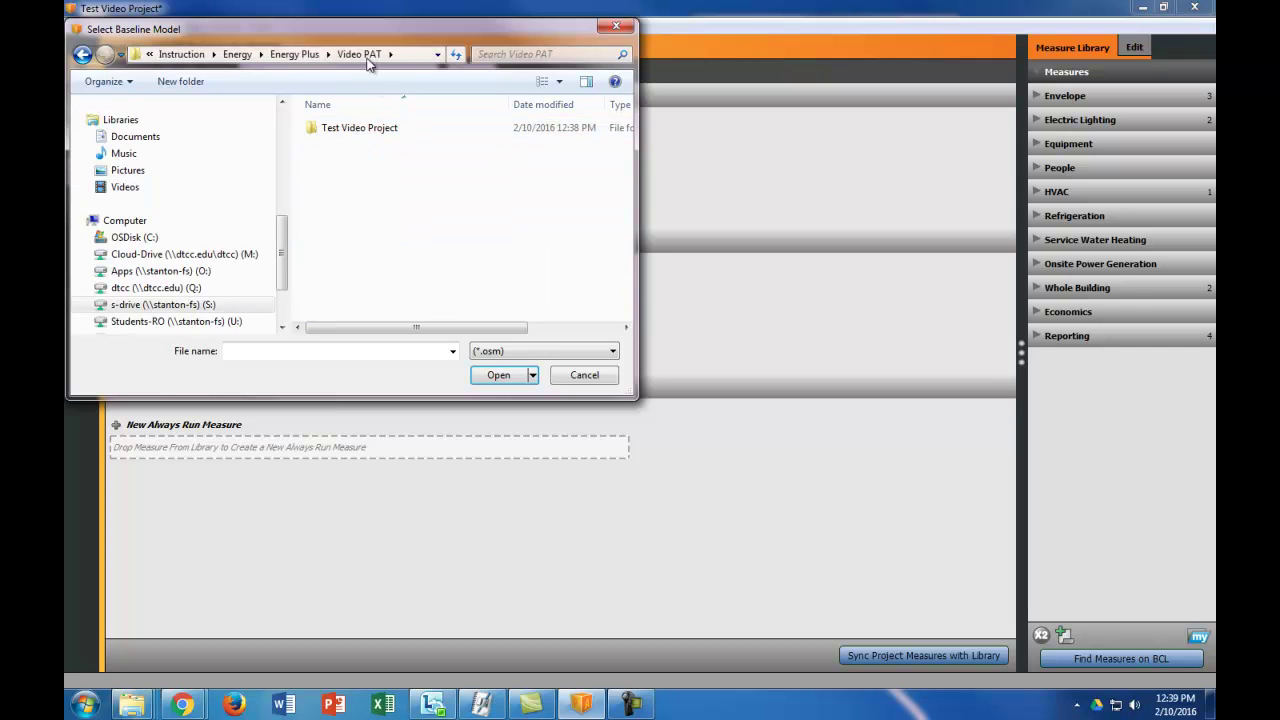
pyautogui.click(314, 56)
pyautogui.doubleClick(356, 178)
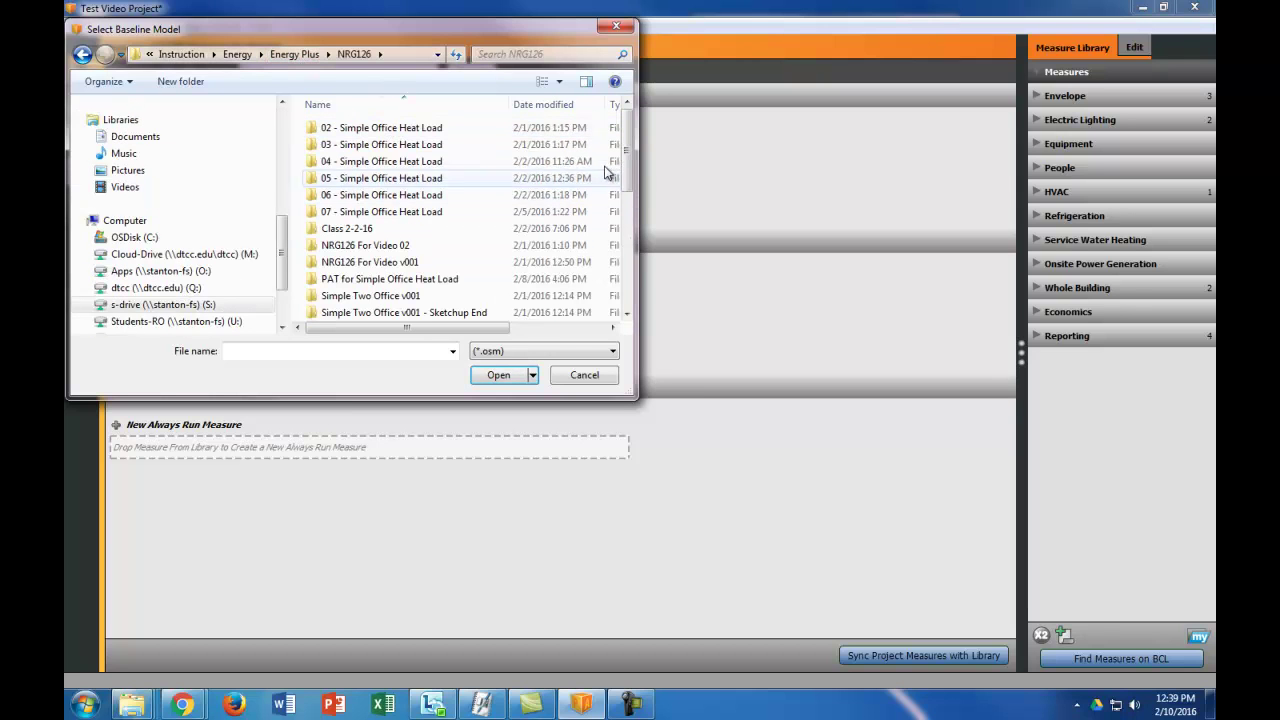
pyautogui.scroll(-5, 600, 240)
pyautogui.click(440, 295)
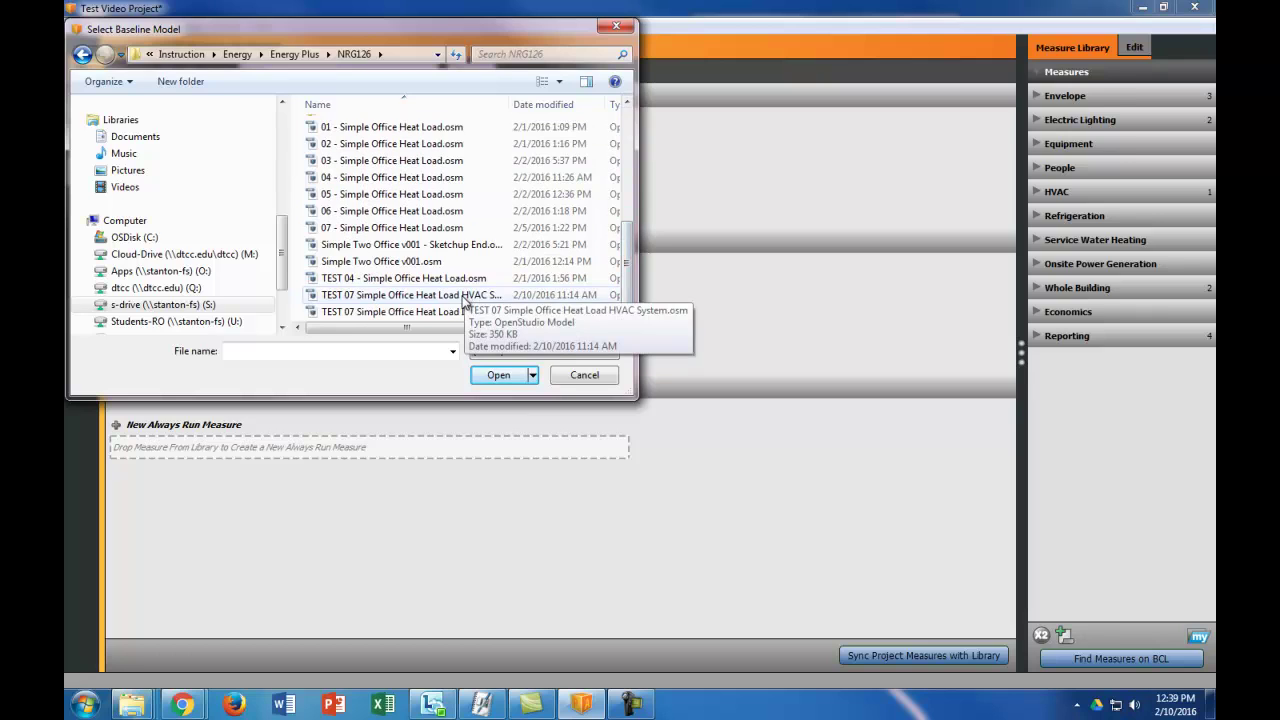
pyautogui.click(506, 375)
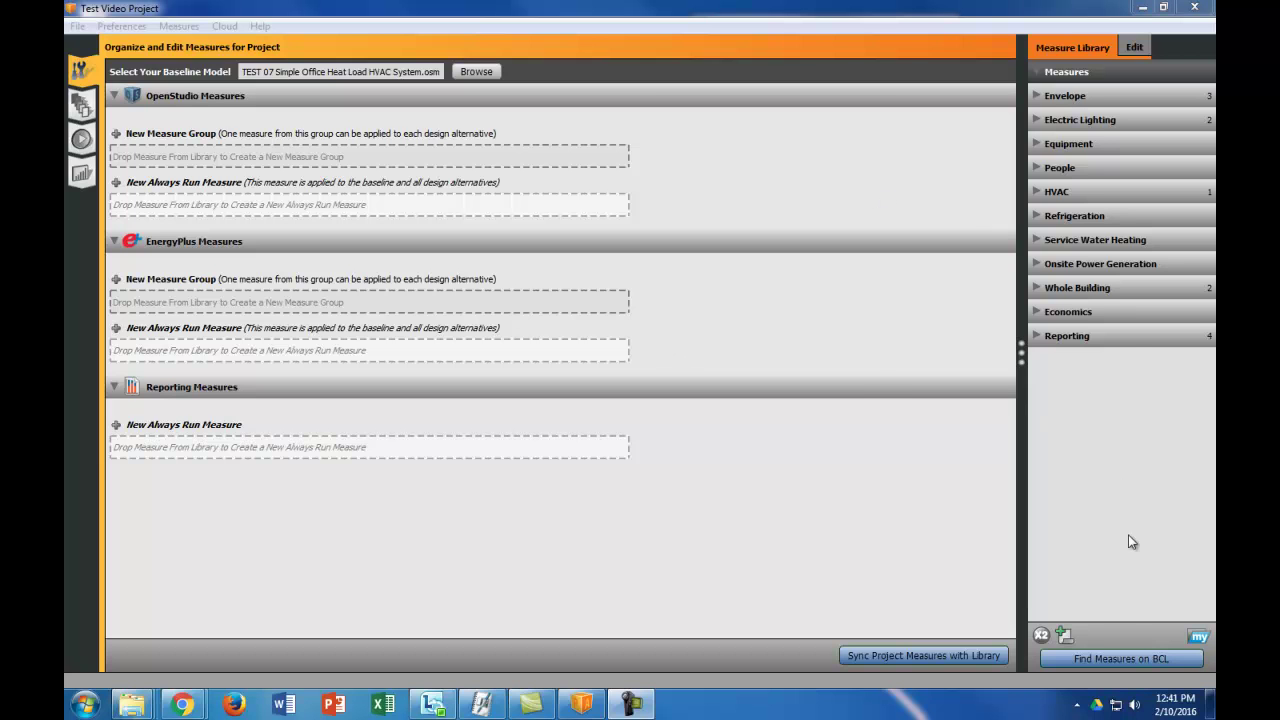
pyautogui.click(1118, 659)
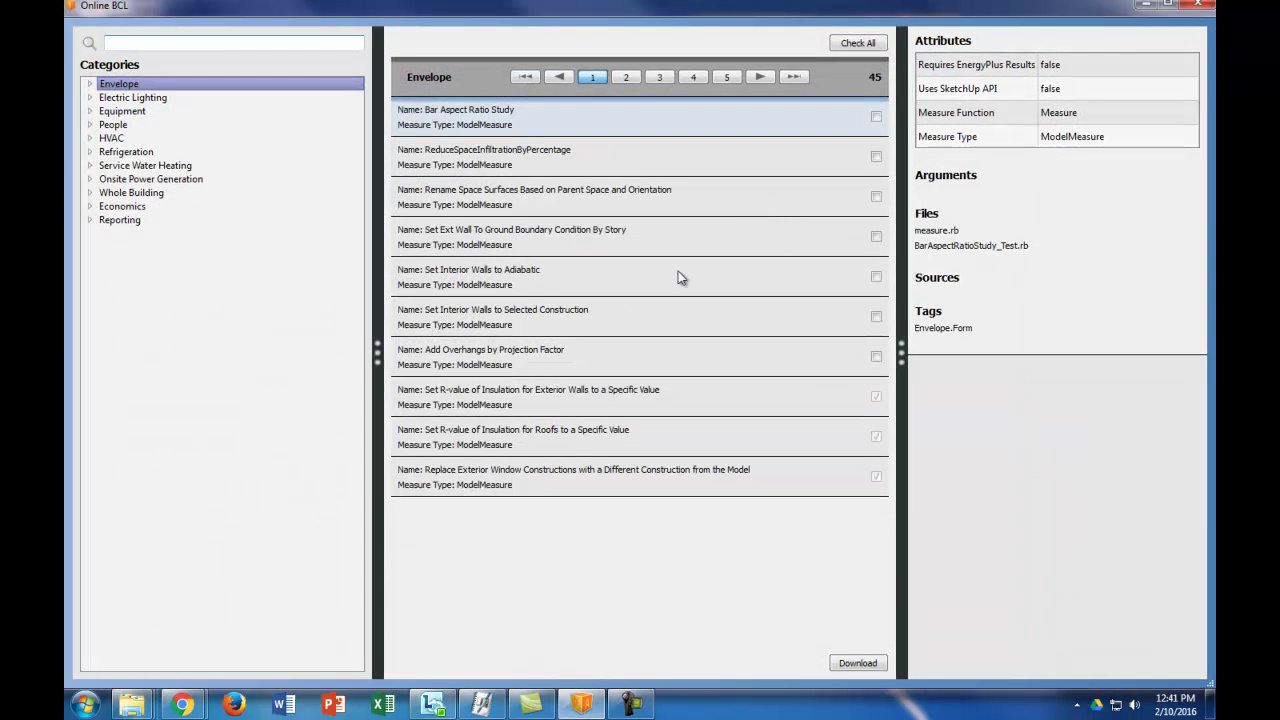
pyautogui.click(88, 85)
pyautogui.click(122, 98)
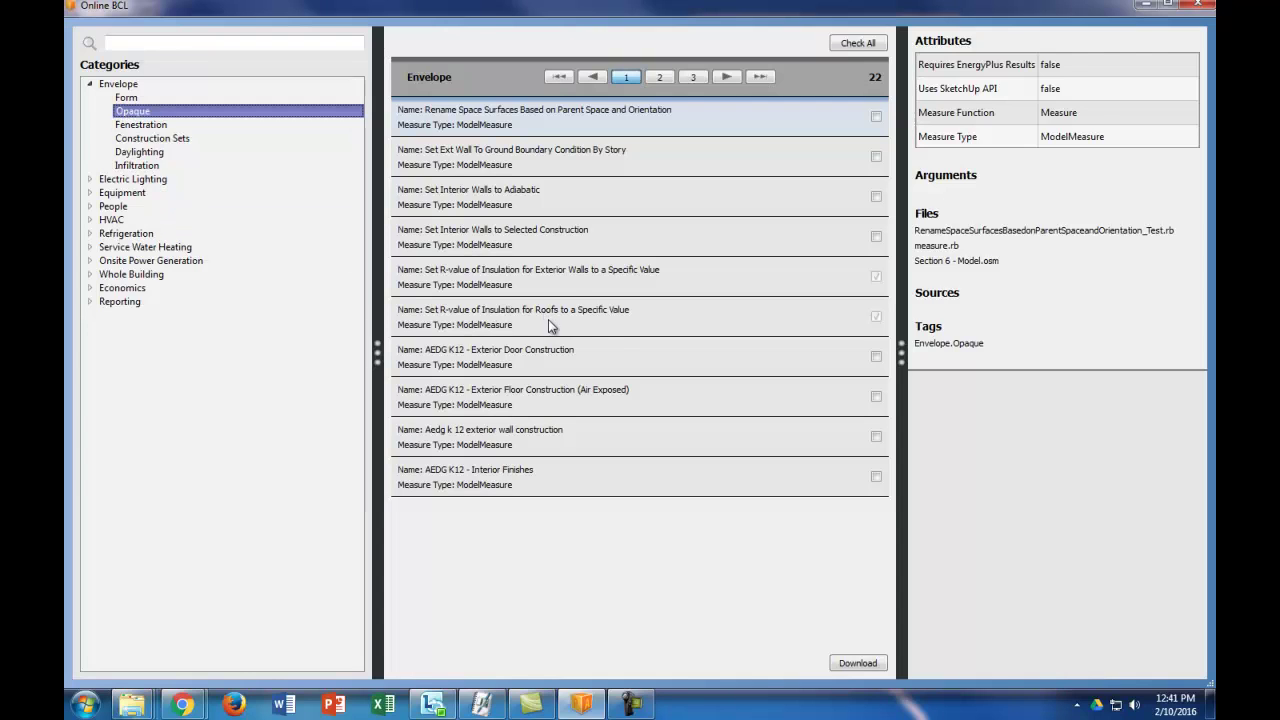
pyautogui.click(512, 280)
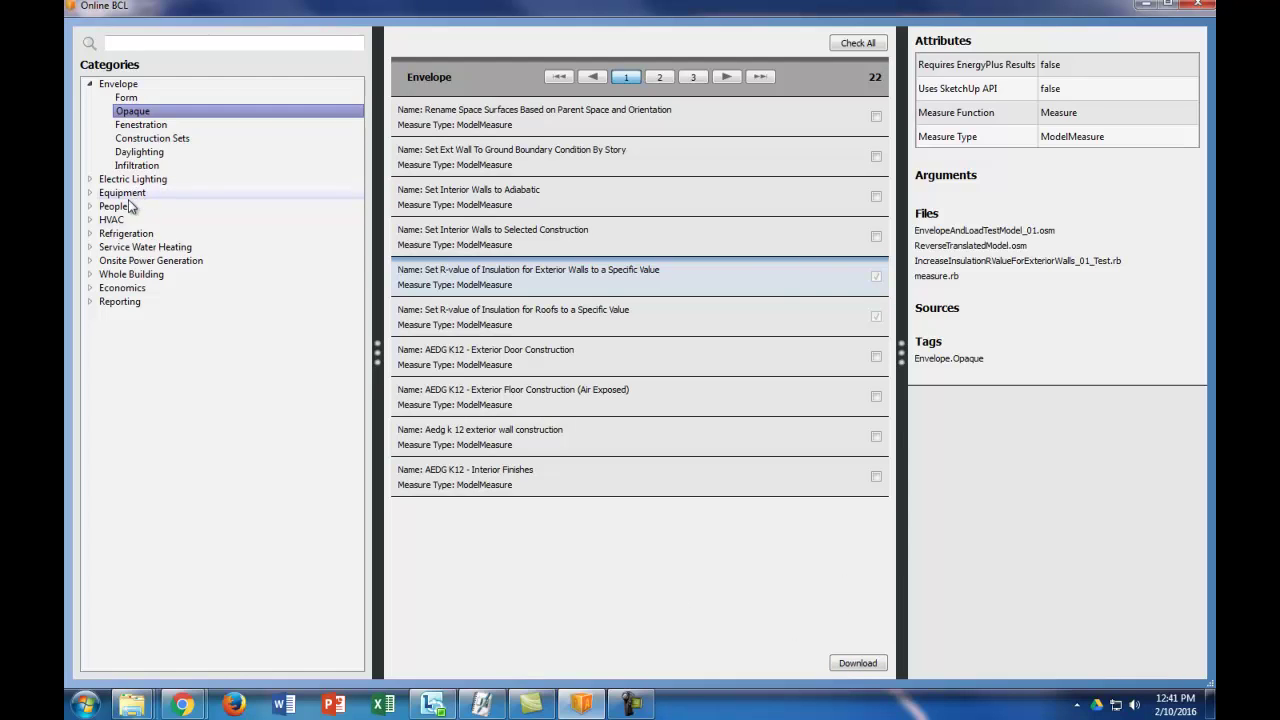
pyautogui.click(128, 276)
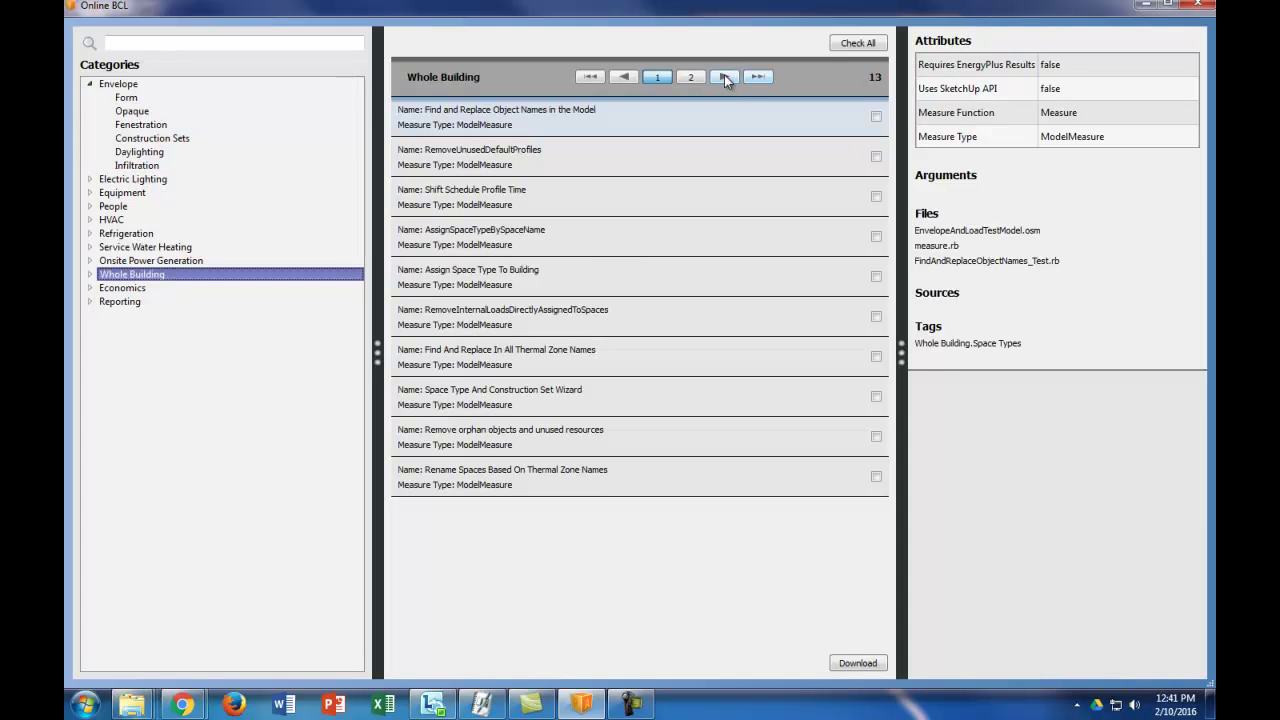
pyautogui.click(728, 78)
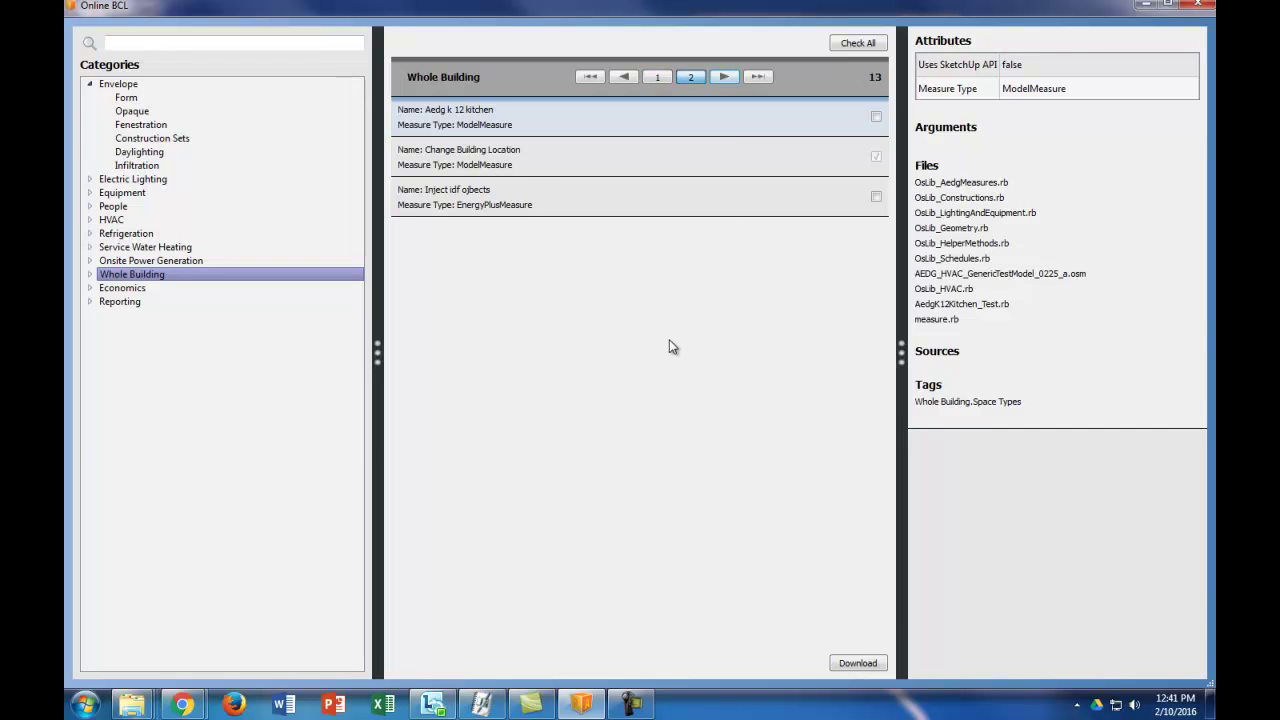
pyautogui.click(520, 170)
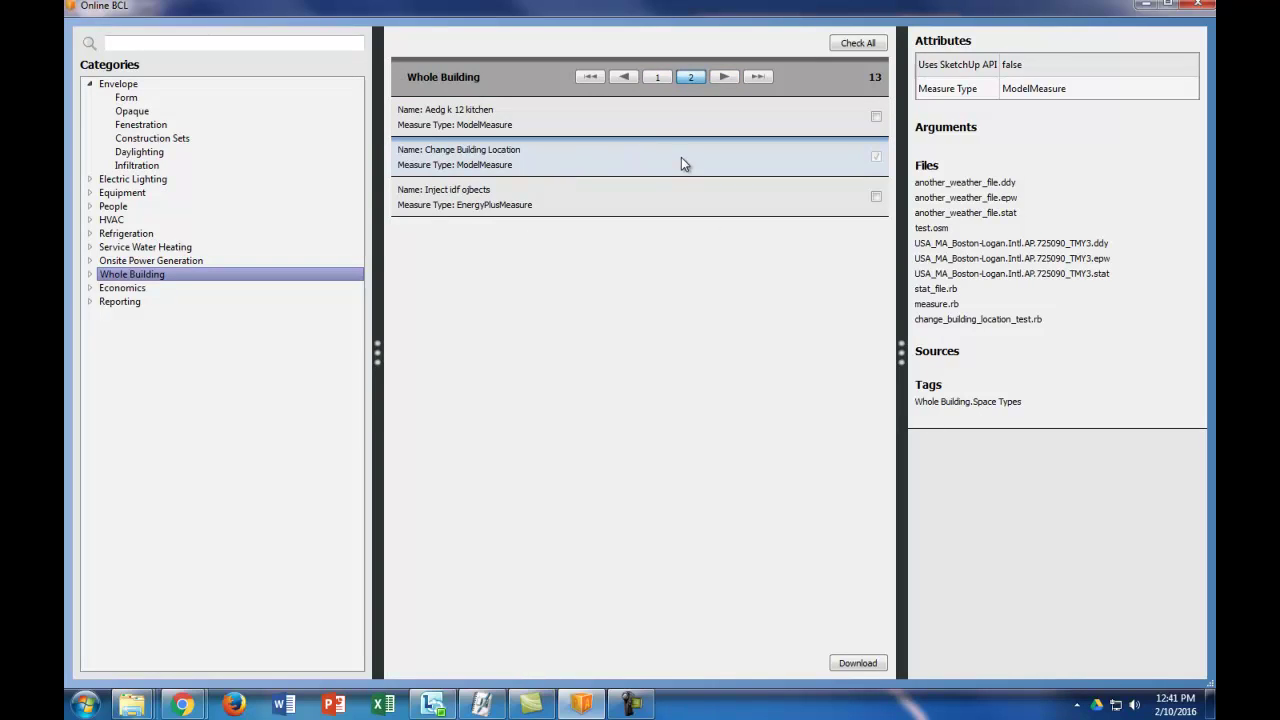
pyautogui.click(876, 158)
pyautogui.click(860, 667)
# Add the Envelope > Opaque exterior wall insulation measure as a new OpenStudio measure group
pyautogui.click(1203, 6)
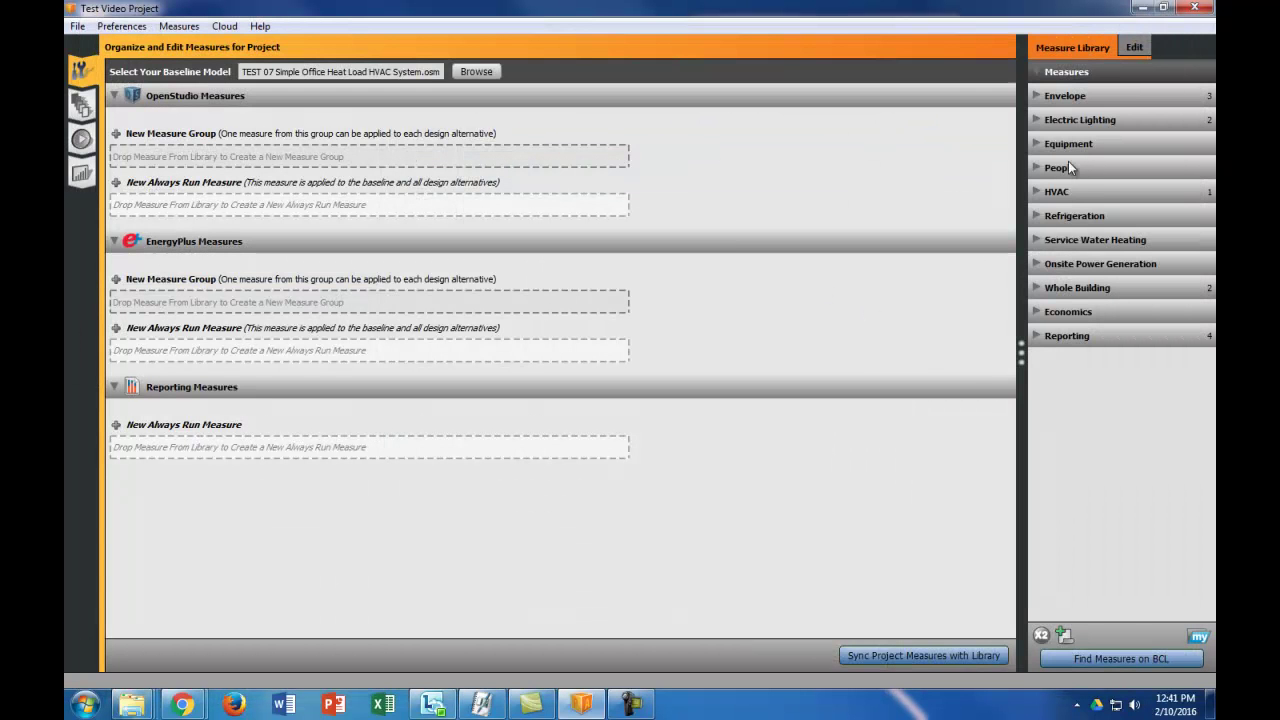
pyautogui.click(1036, 95)
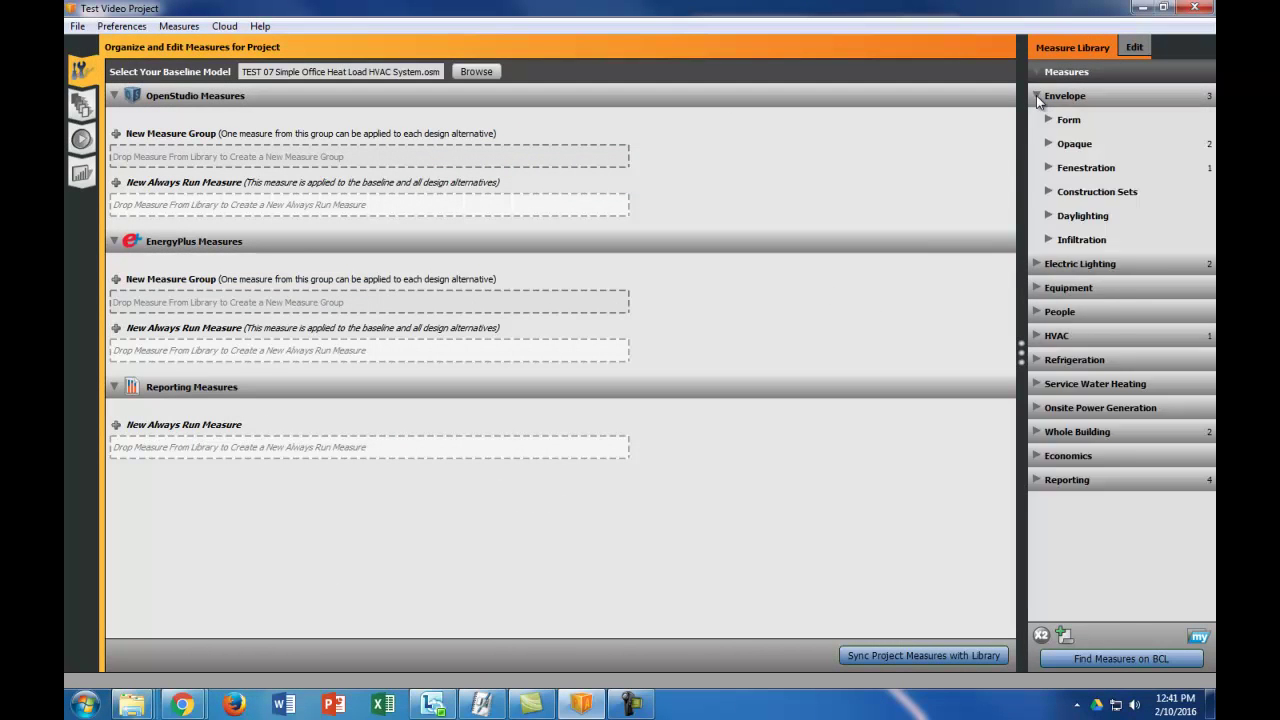
pyautogui.click(1049, 143)
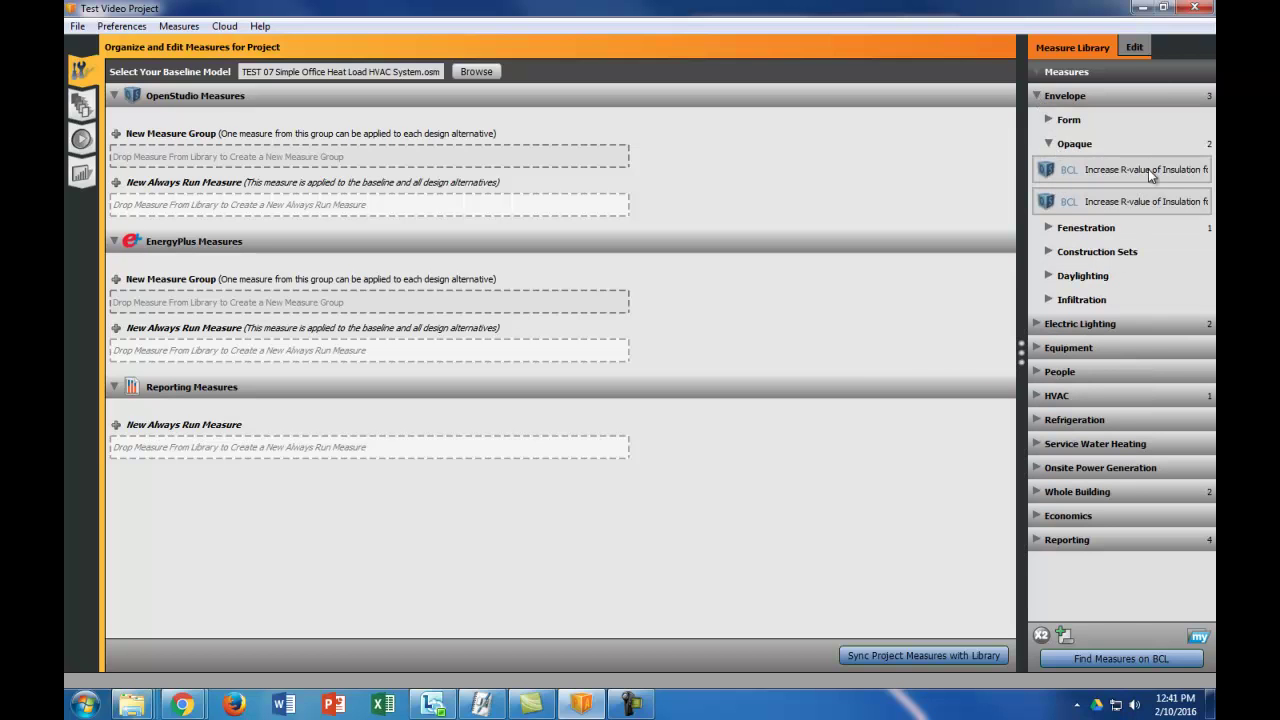
pyautogui.moveTo(1148, 169); pyautogui.dragTo(128, 136)
# Rename the group 'Change R Value of Exterior Walls Group' and open the measure's inputs
pyautogui.click(413, 136)
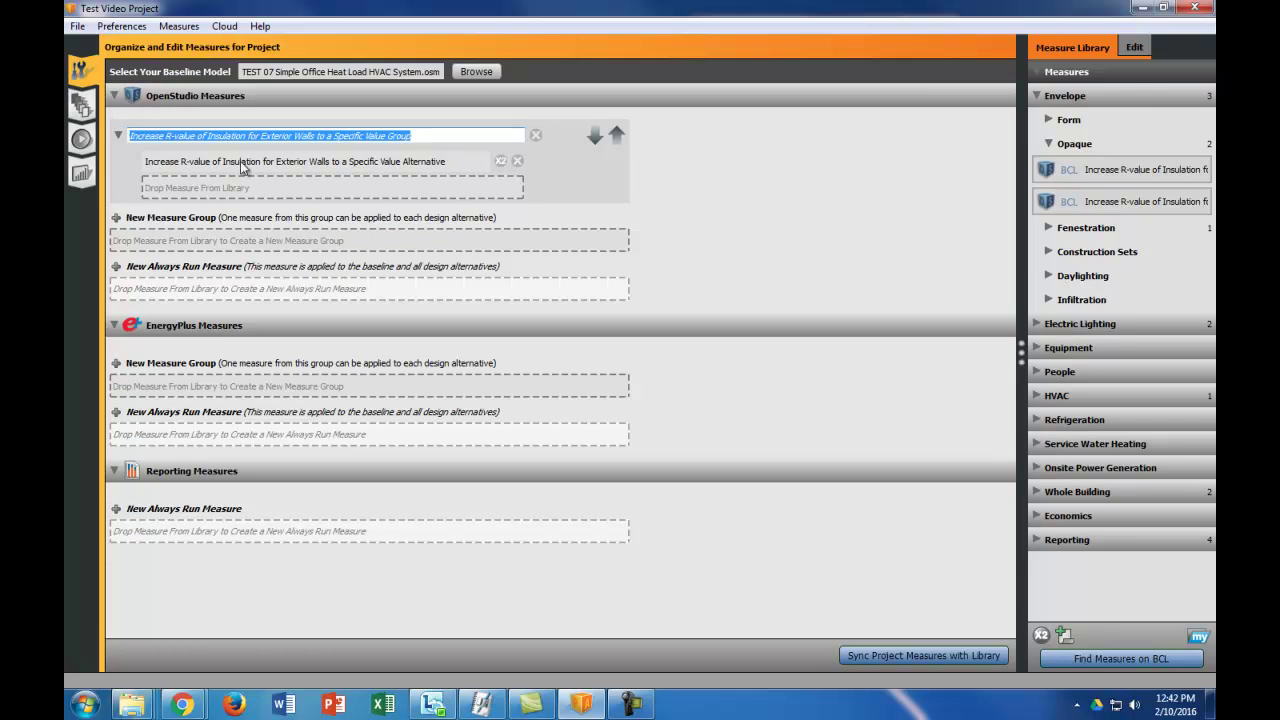
pyautogui.click(451, 136)
pyautogui.hotkey('ctrl', 'a')
pyautogui.write('Cha')
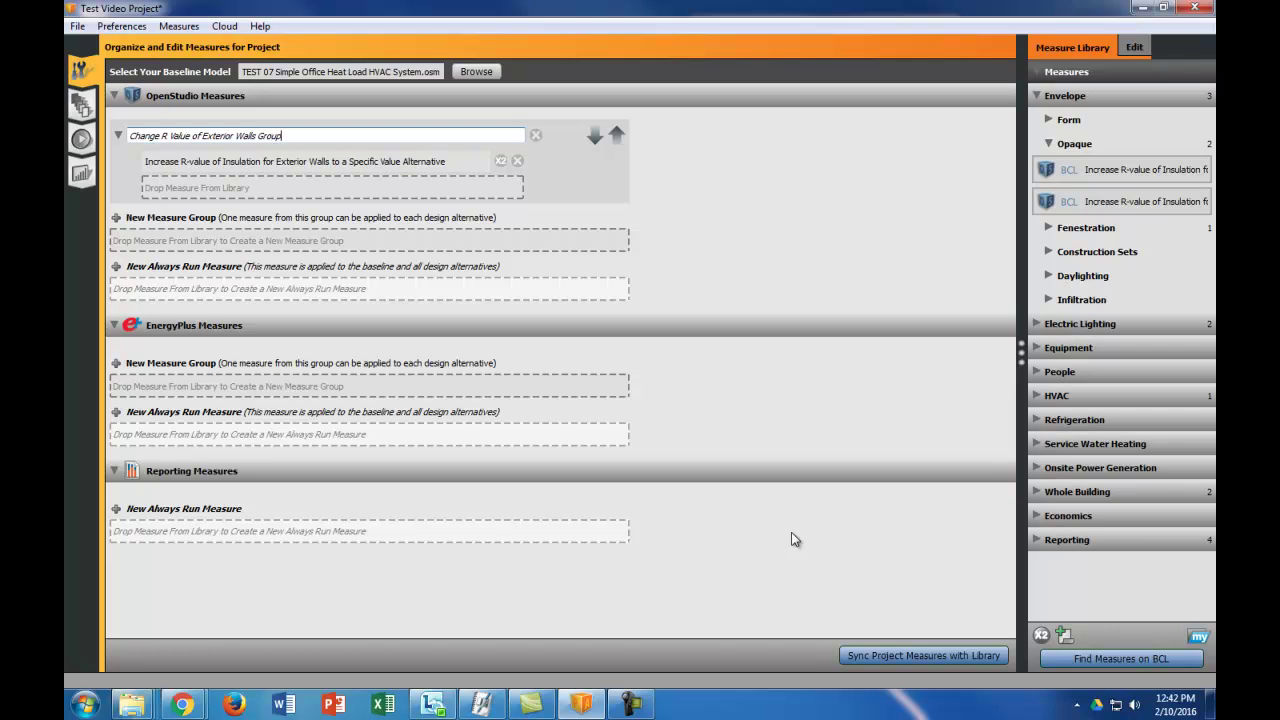
pyautogui.click(421, 167)
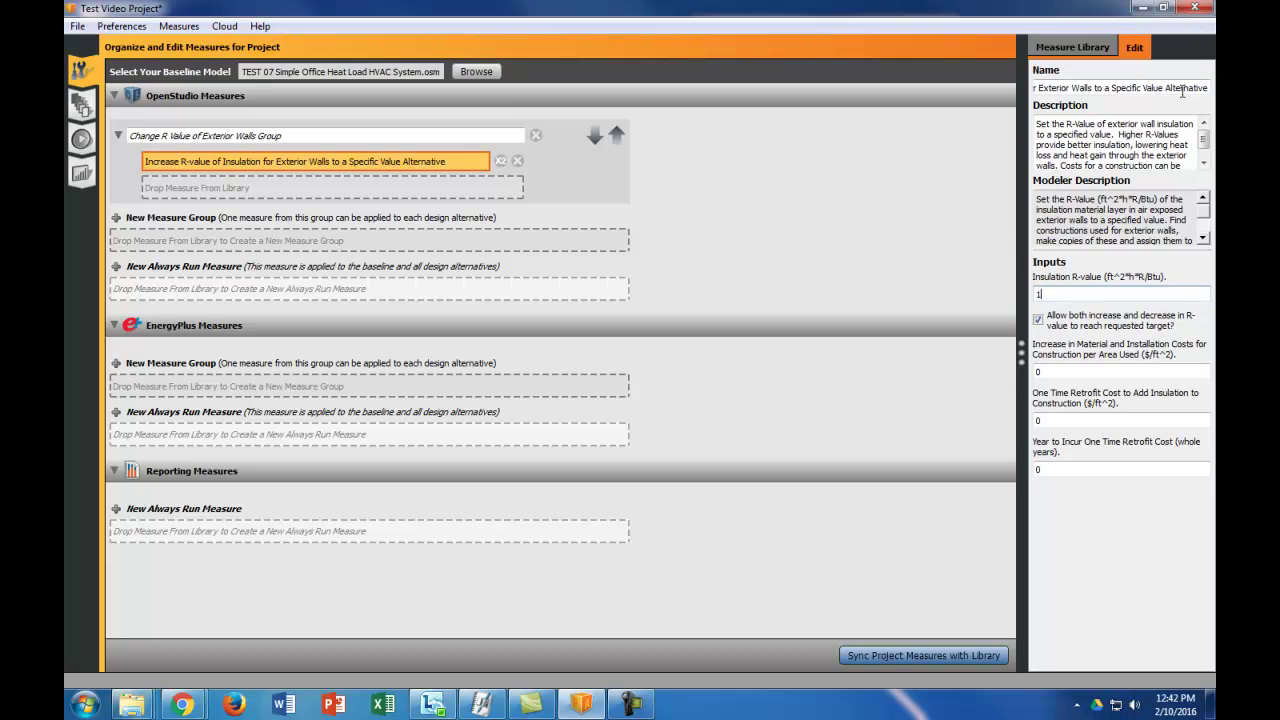
# Name the first wall-insulation alternative R1 with R-value 1
pyautogui.moveTo(1203, 88); pyautogui.dragTo(930, 82)
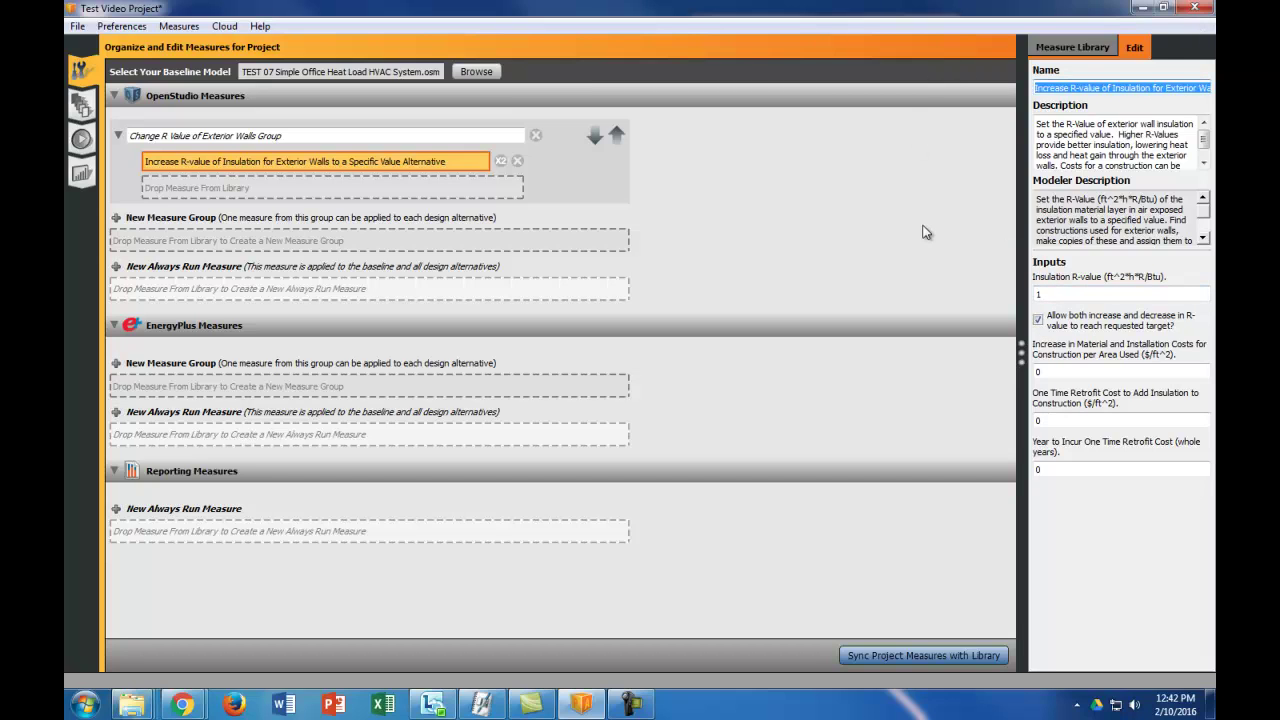
pyautogui.write('Re1')
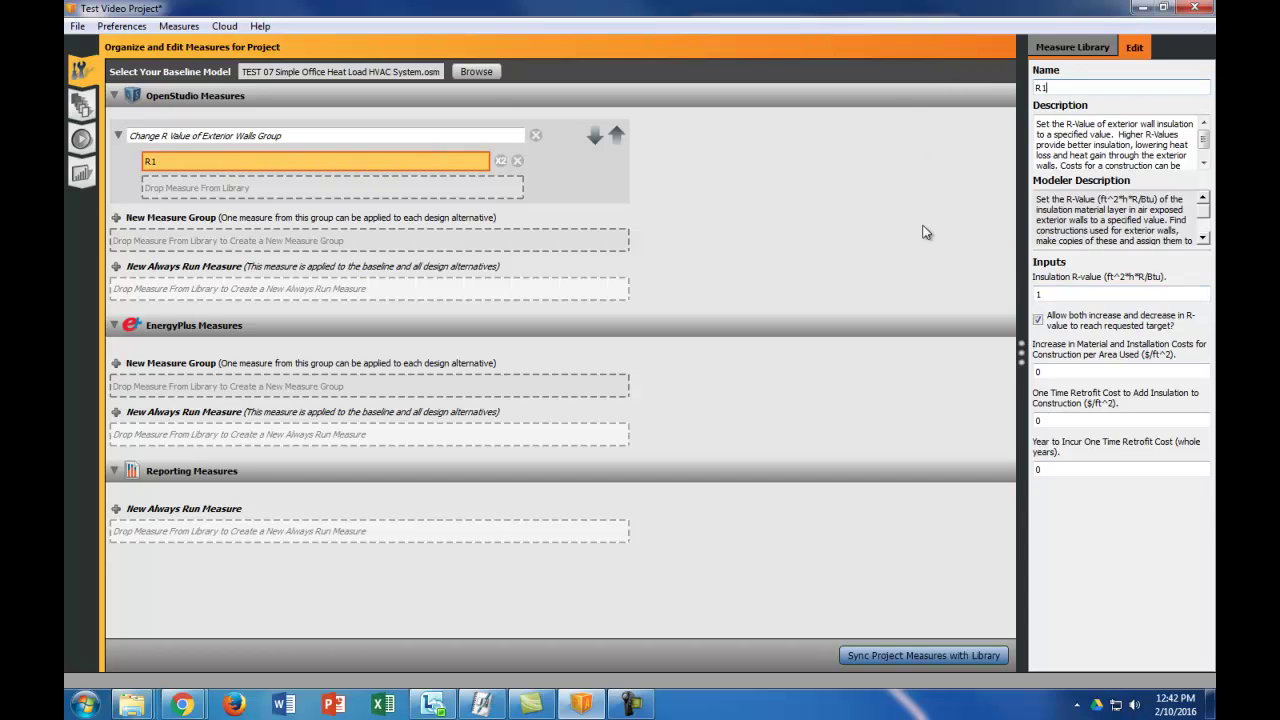
pyautogui.click(452, 156)
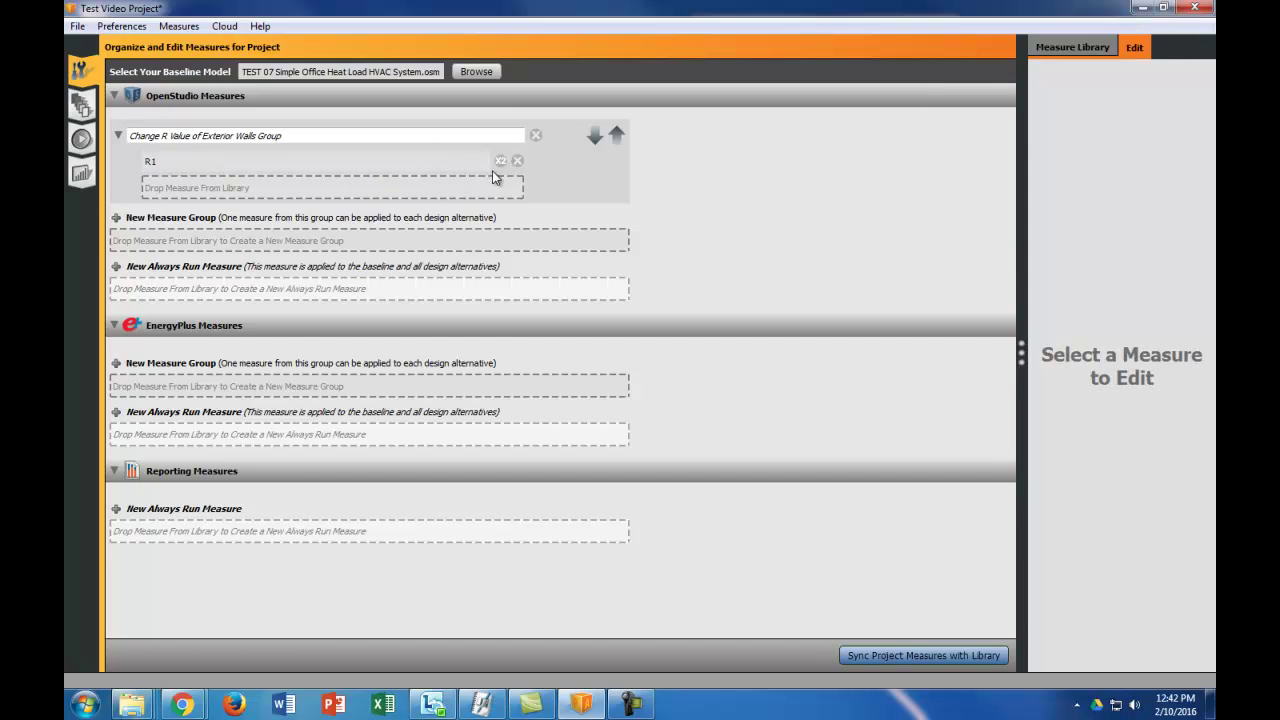
# Duplicate it as a second alternative named R64 with insulation R-value 64
pyautogui.click(500, 161)
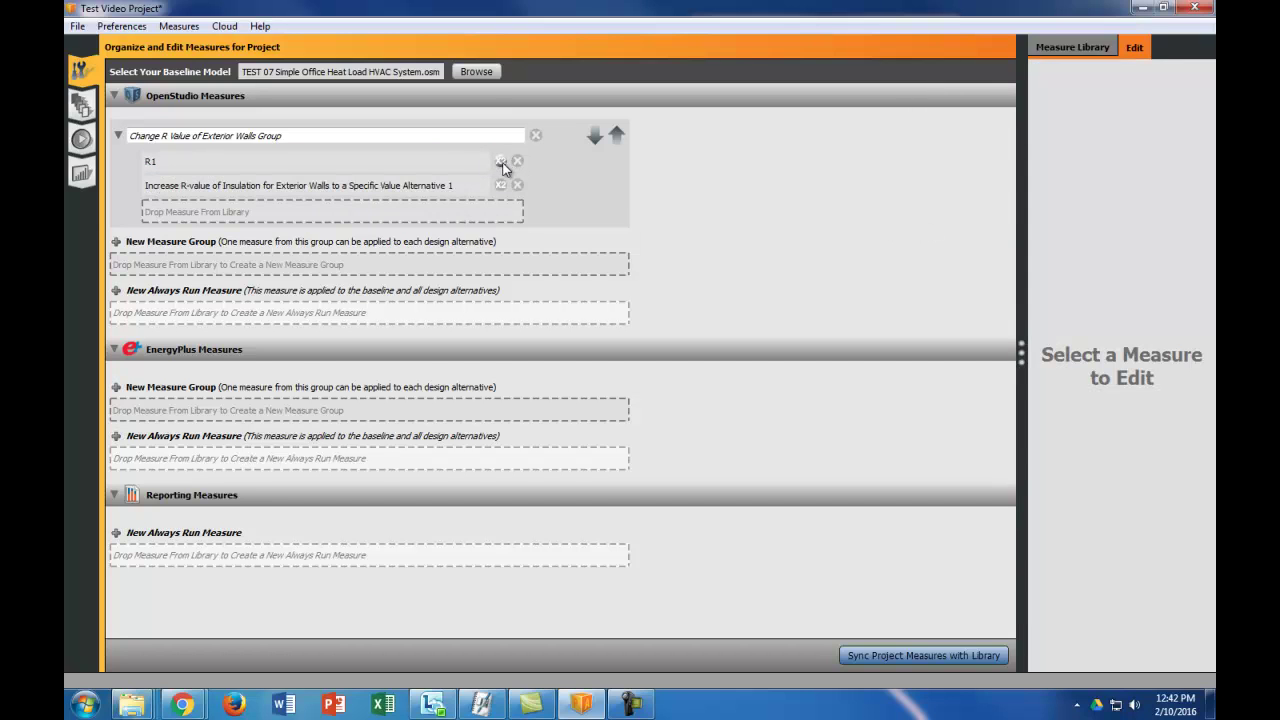
pyautogui.click(440, 188)
pyautogui.click(1059, 296)
pyautogui.press('BackSpace')
pyautogui.write('64')
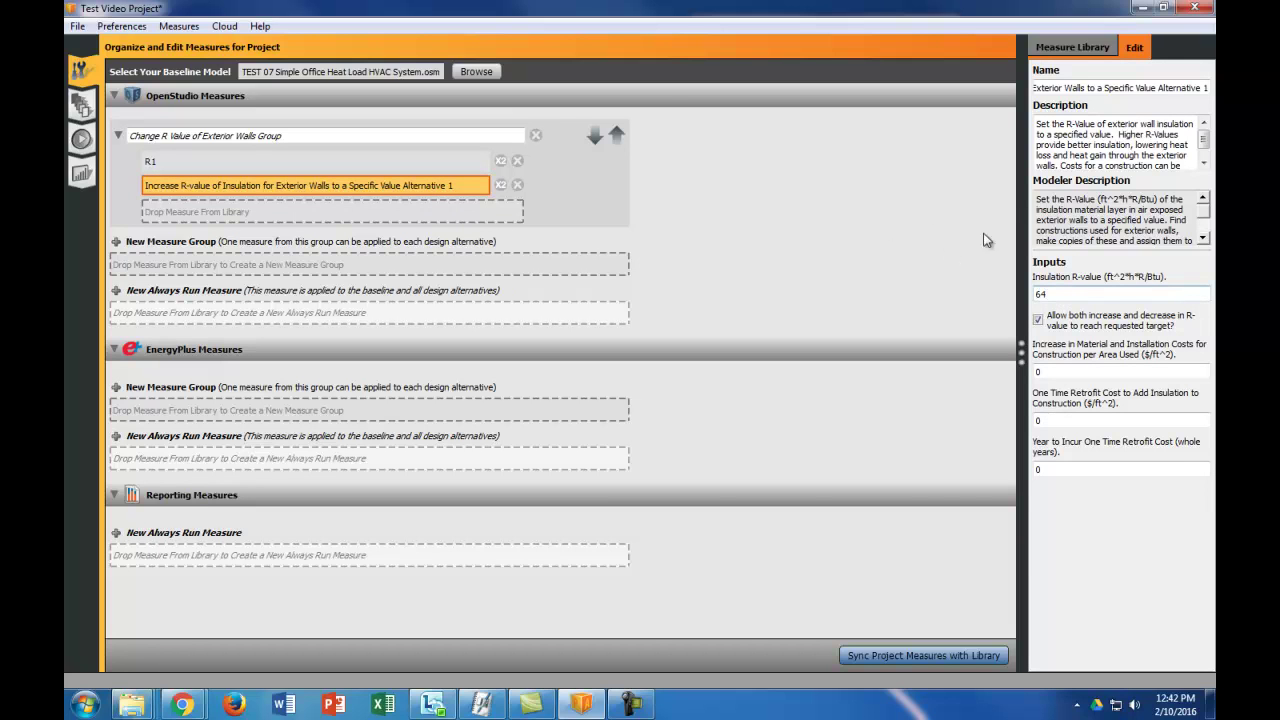
pyautogui.moveTo(1201, 89); pyautogui.dragTo(1032, 89)
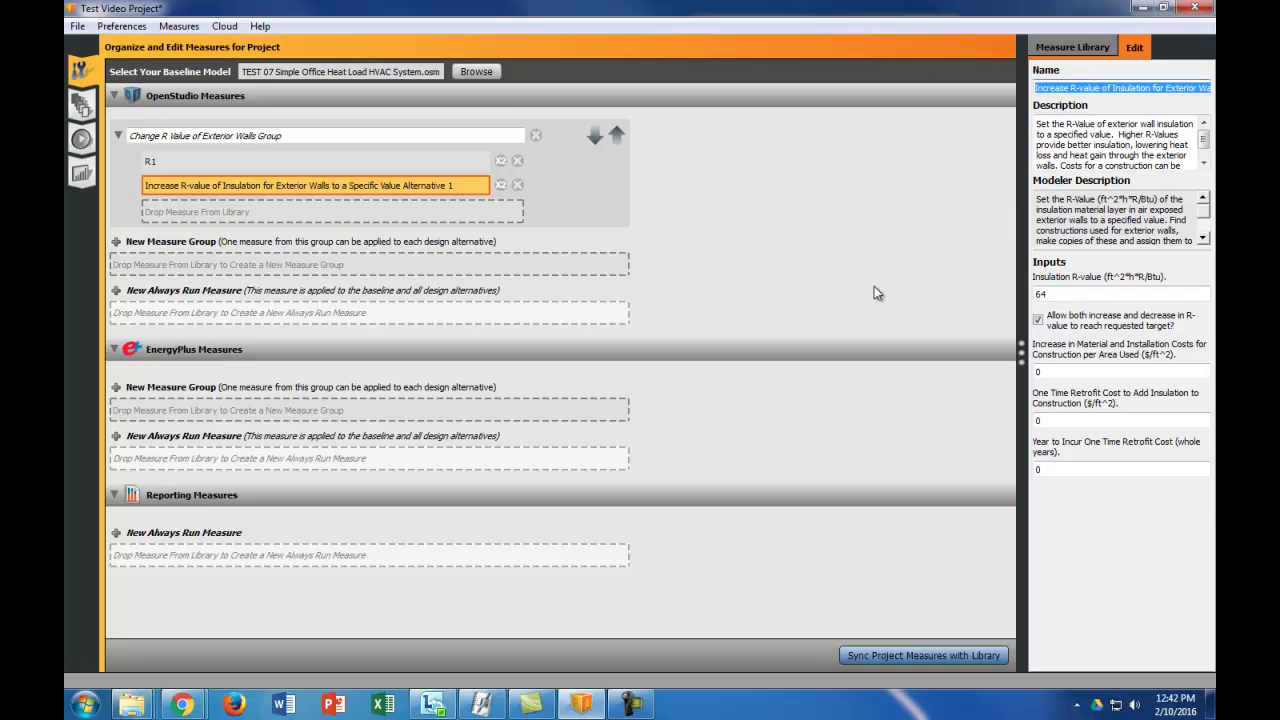
pyautogui.write('R64')
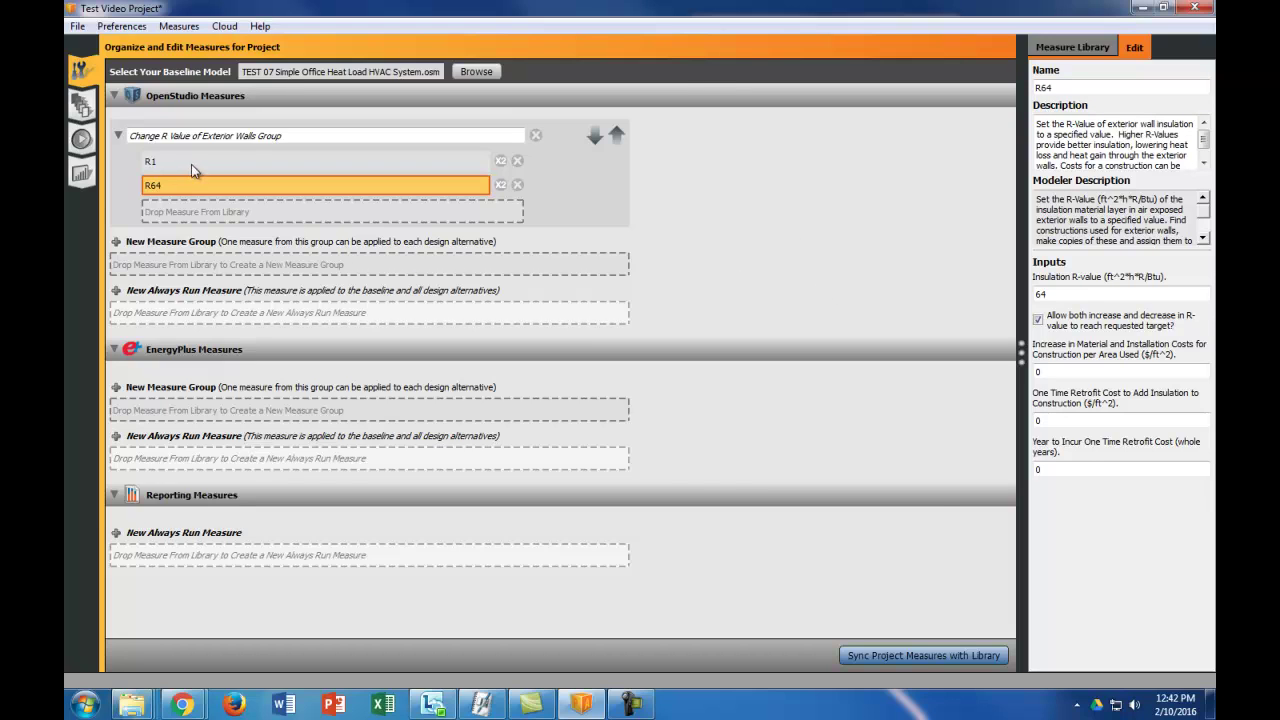
# Add the Whole Building > Space Types 'Change Building Location' measure as a new group and open its settings
pyautogui.click(1070, 50)
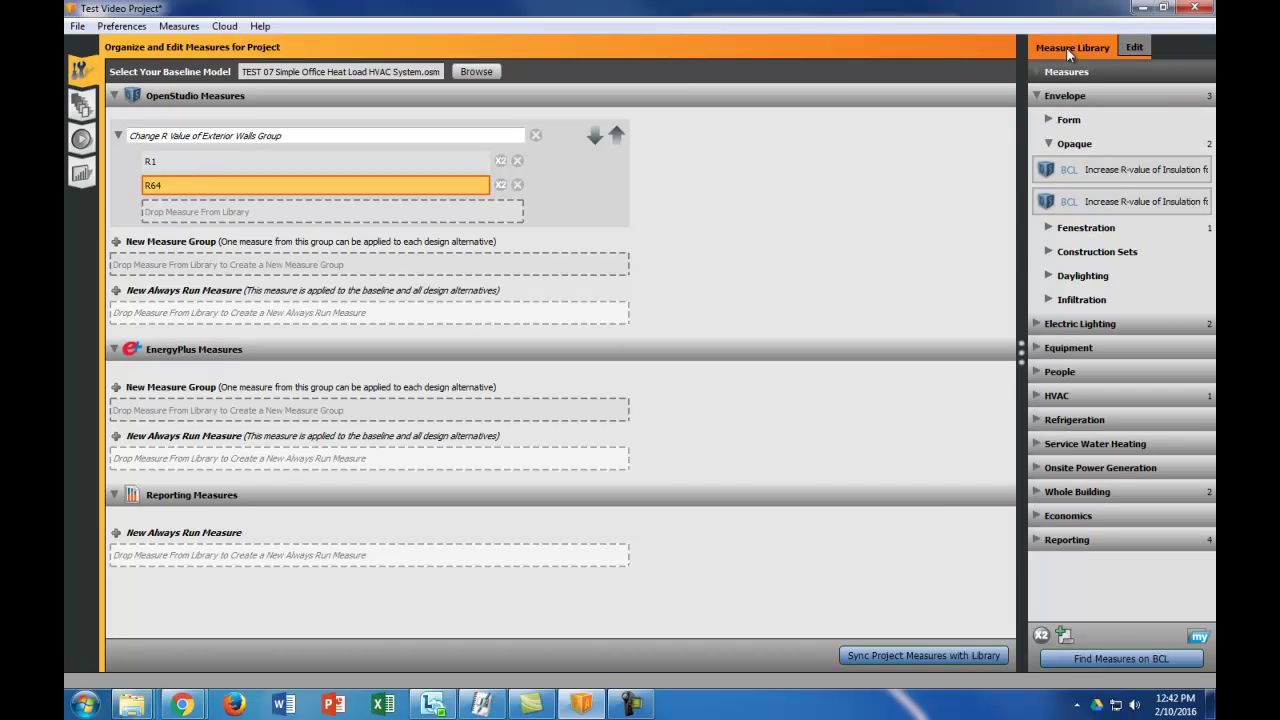
pyautogui.click(1043, 495)
pyautogui.click(1050, 540)
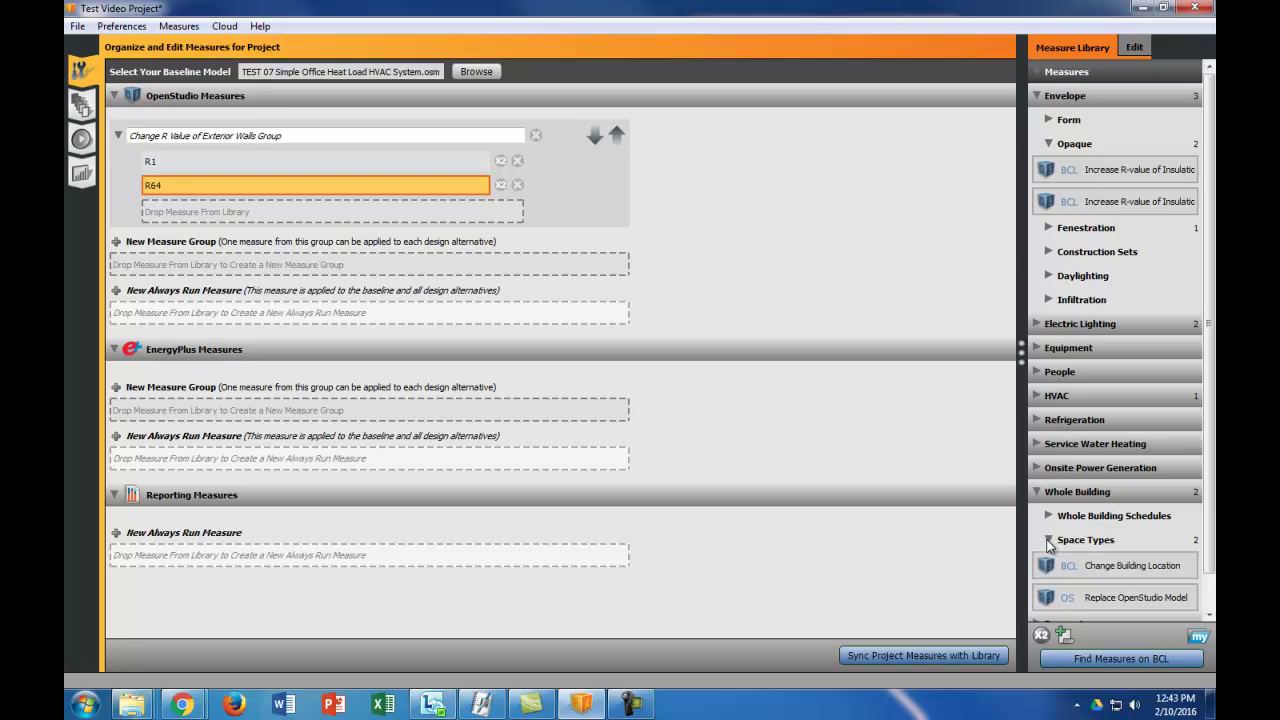
pyautogui.moveTo(1118, 565); pyautogui.dragTo(455, 272)
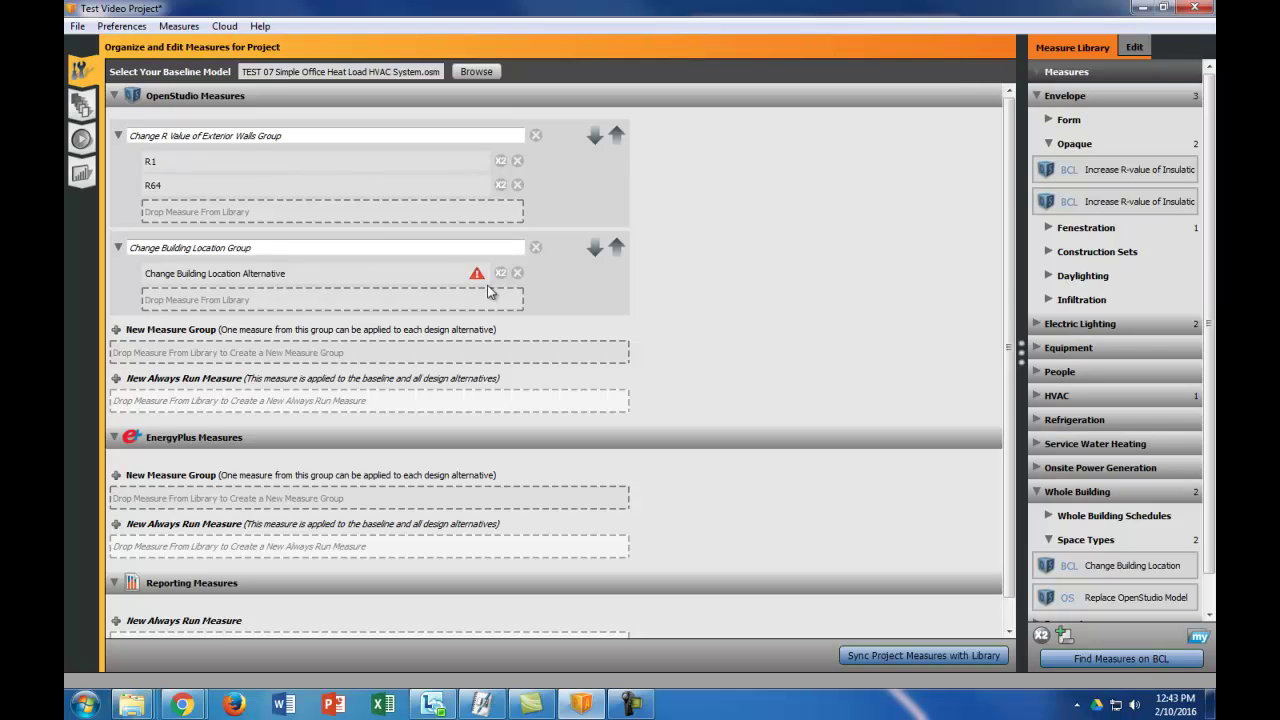
pyautogui.click(434, 277)
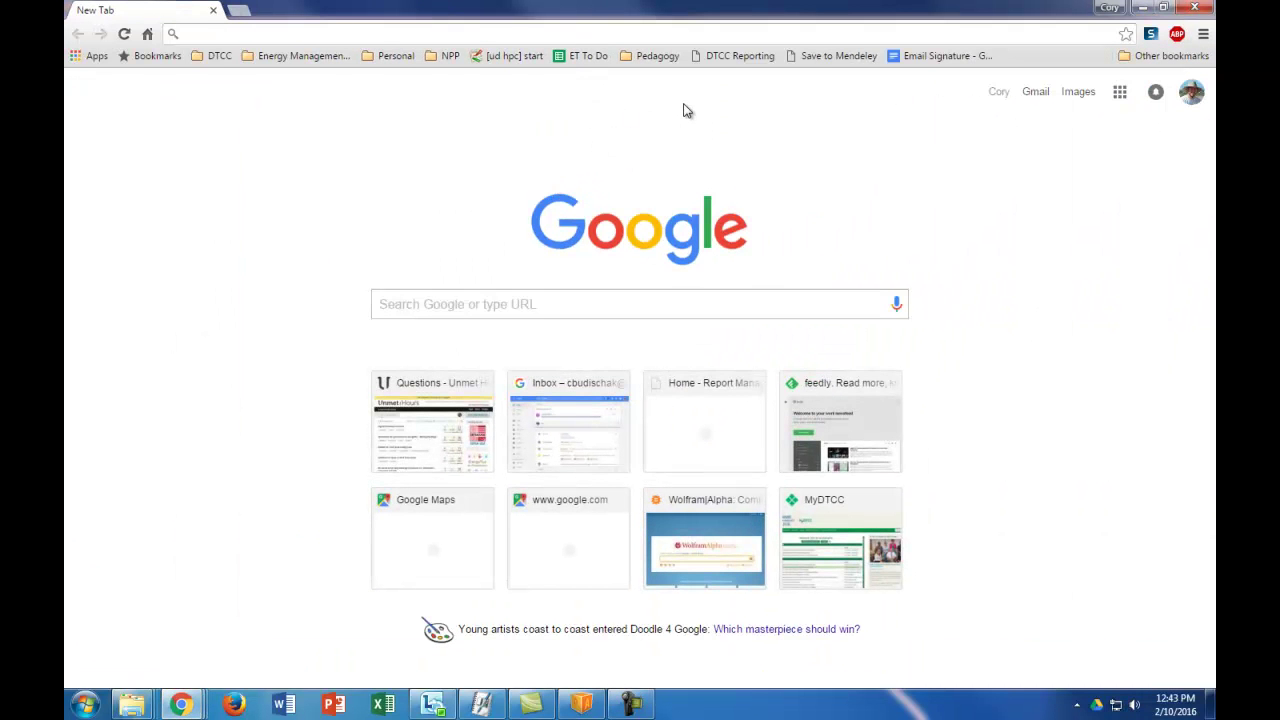
# Load energyplus.net/weather and run a keyword search for alaska
pyautogui.write('energyplus.')
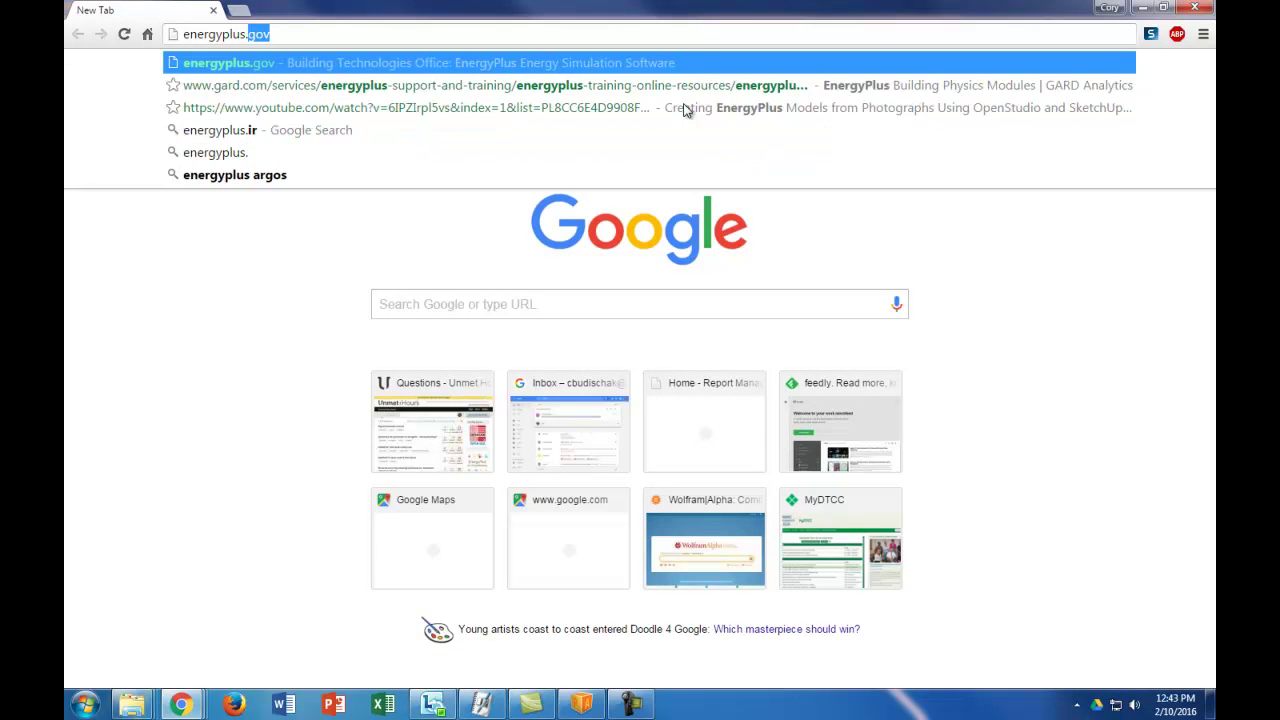
pyautogui.write('net/weather')
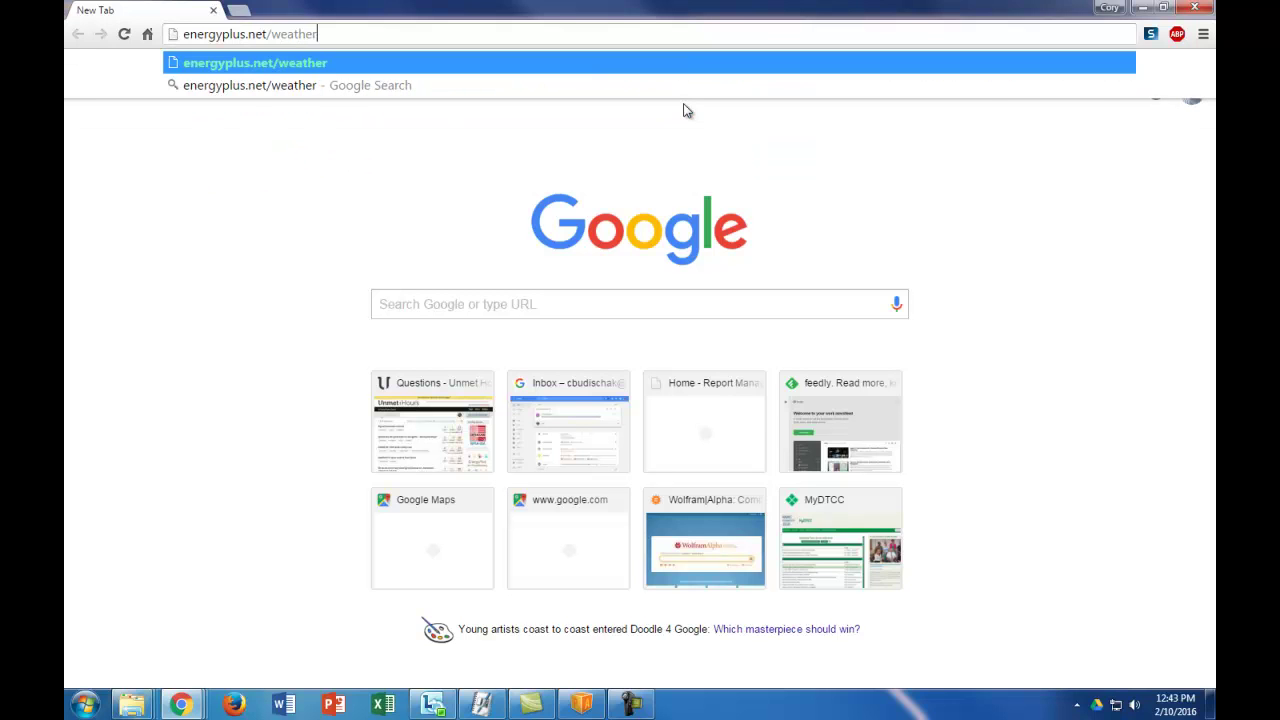
pyautogui.press('Return')
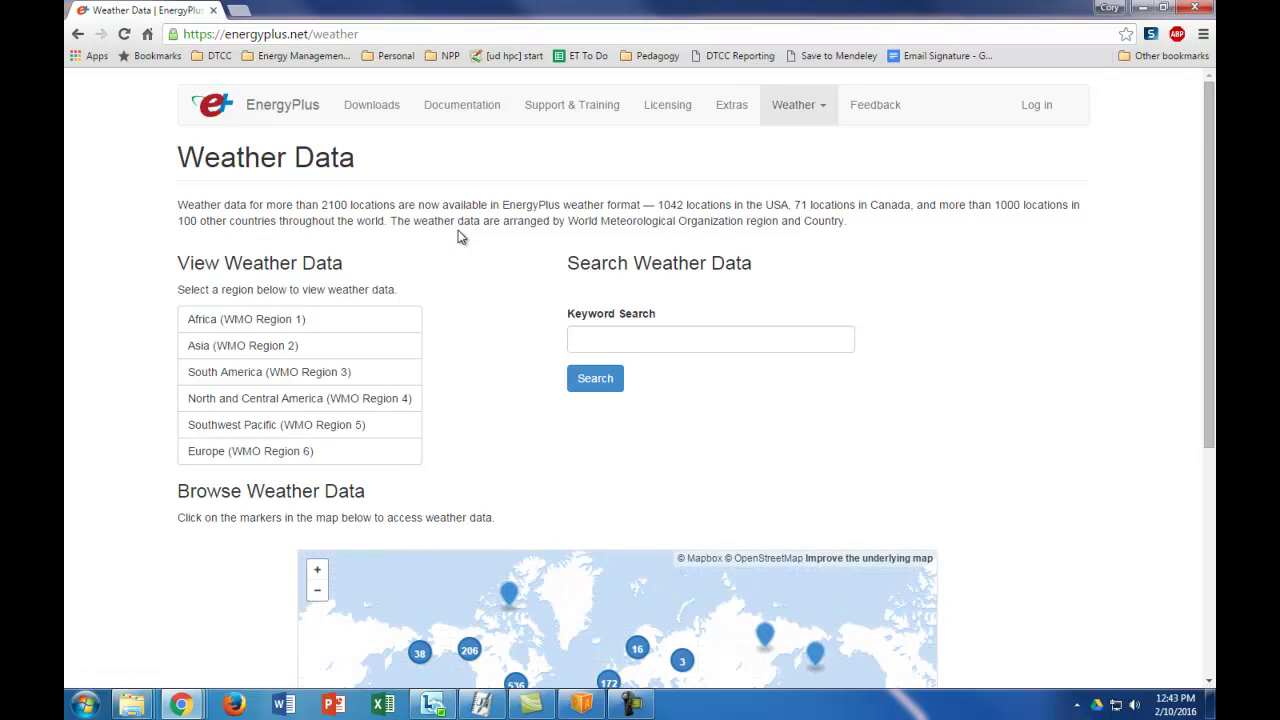
pyautogui.scroll(-1, 458, 236)
pyautogui.scroll(-1, 461, 236)
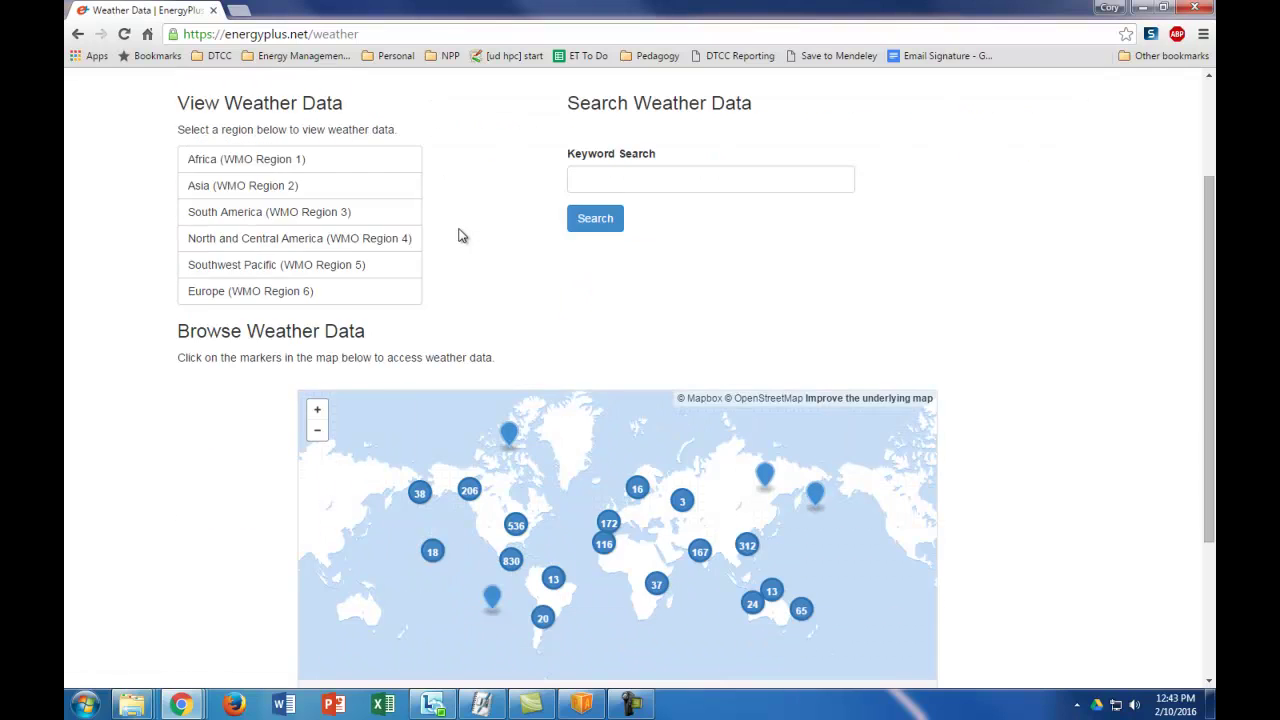
pyautogui.click(636, 178)
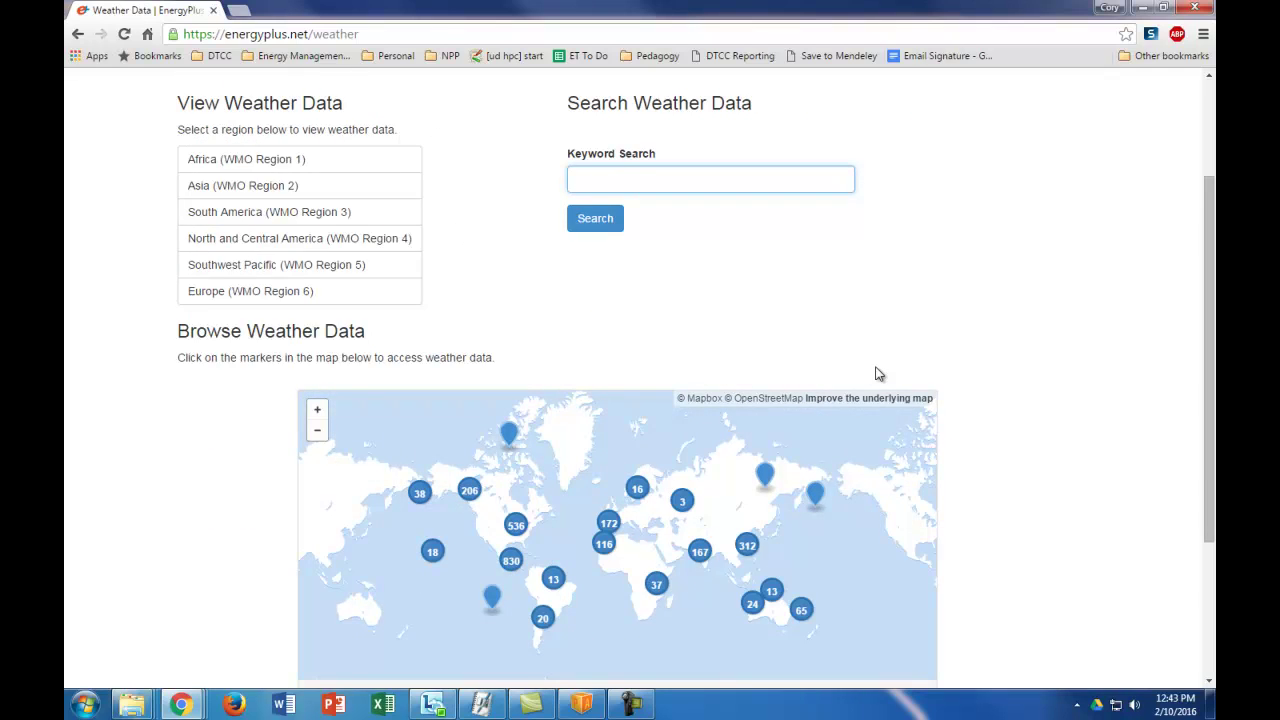
pyautogui.write('alaska')
pyautogui.press('Return')
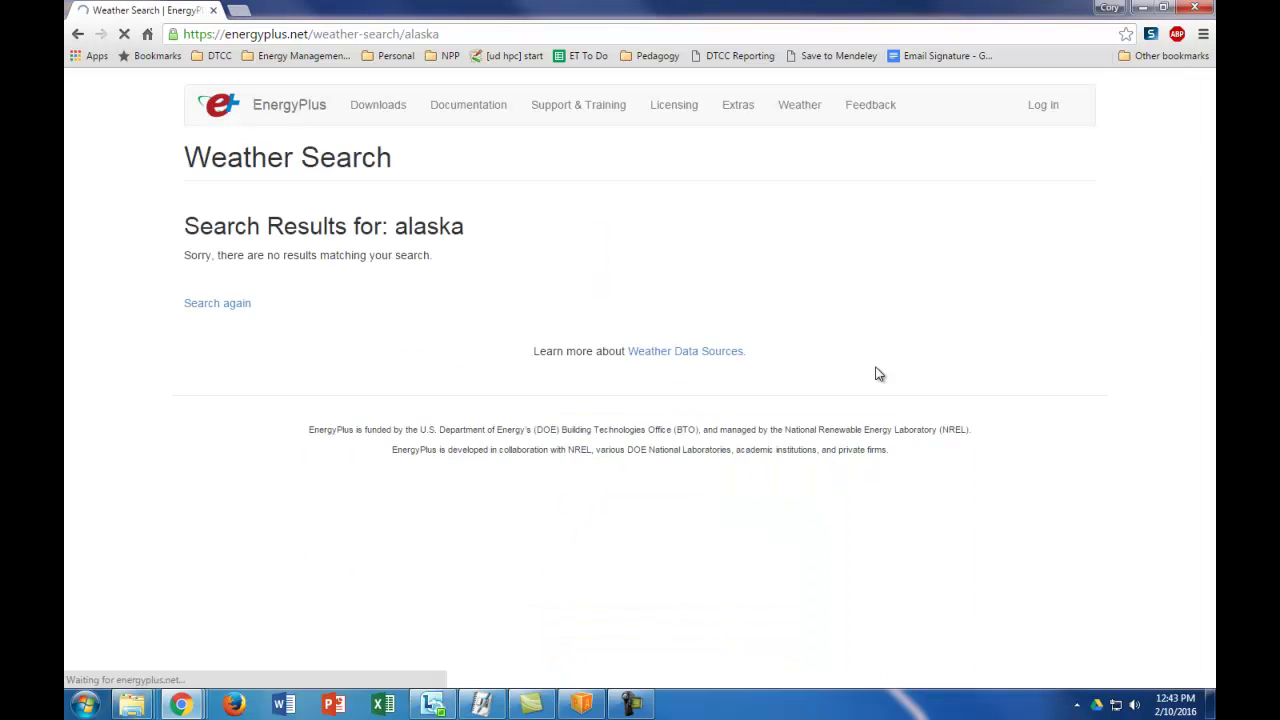
# Search for juneau instead, open Juneau Intl AP 703810 (TMY3) and download all its files
pyautogui.click(78, 33)
pyautogui.click(662, 178)
pyautogui.hotkey('ctrl', 'a')
pyautogui.write('jun')
pyautogui.press('Return')
pyautogui.click(300, 312)
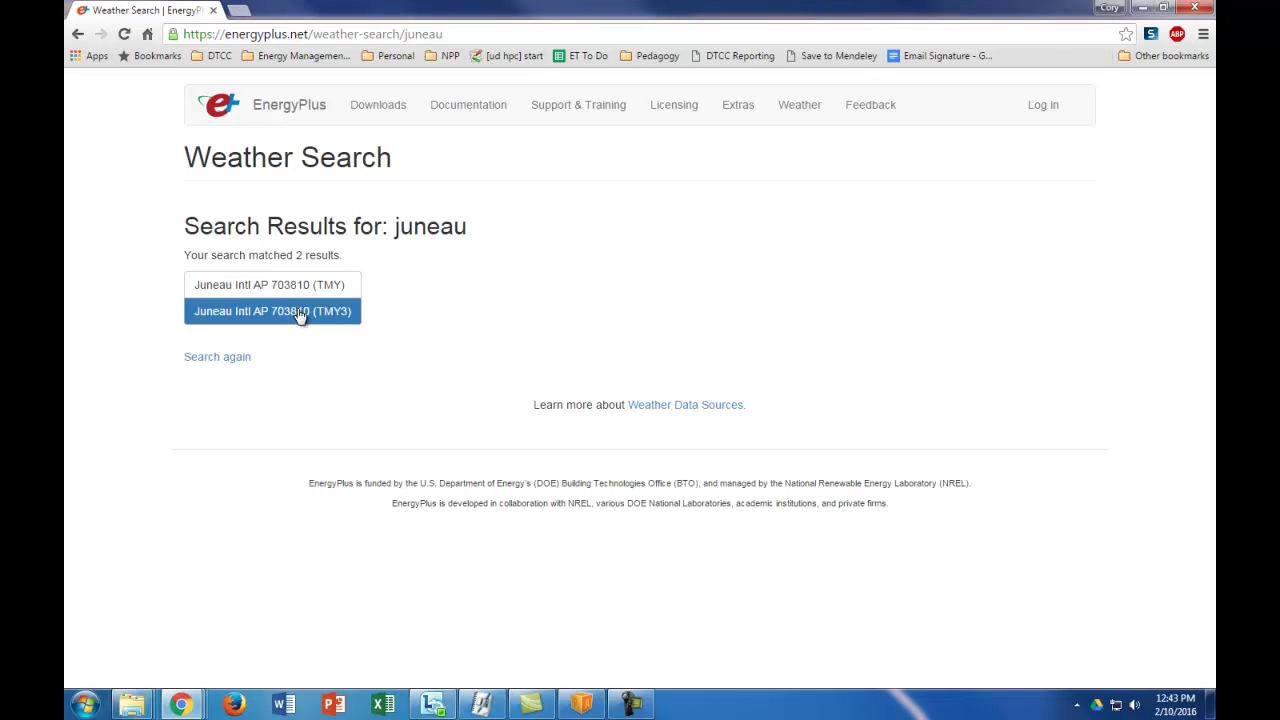
pyautogui.click(252, 432)
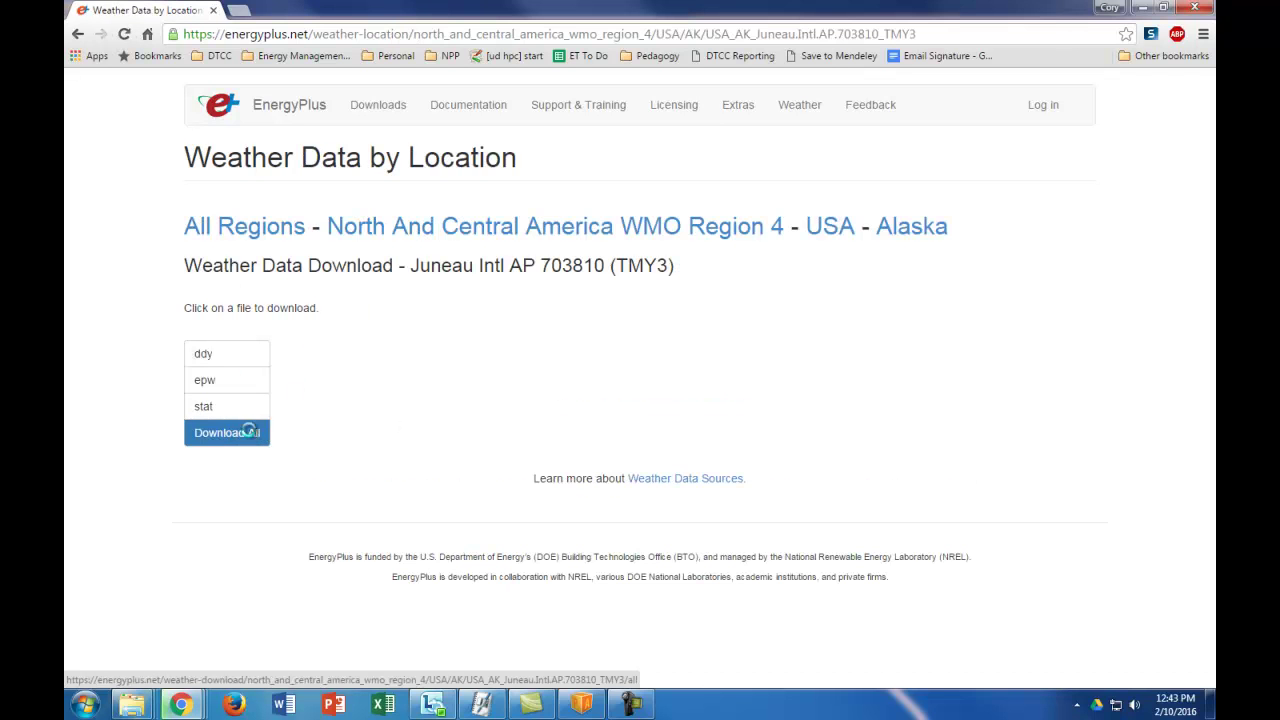
# Save the Juneau weather zip to Downloads and show it in its folder
pyautogui.scroll(5, 303, 104)
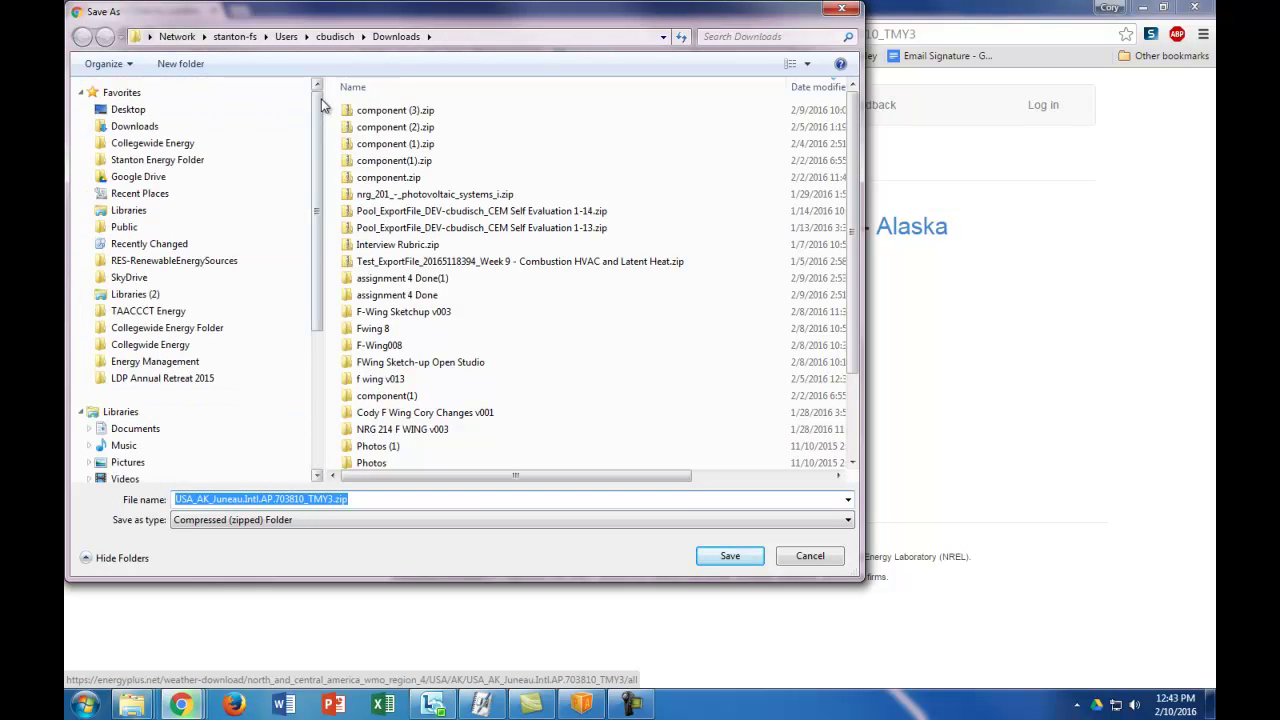
pyautogui.click(157, 160)
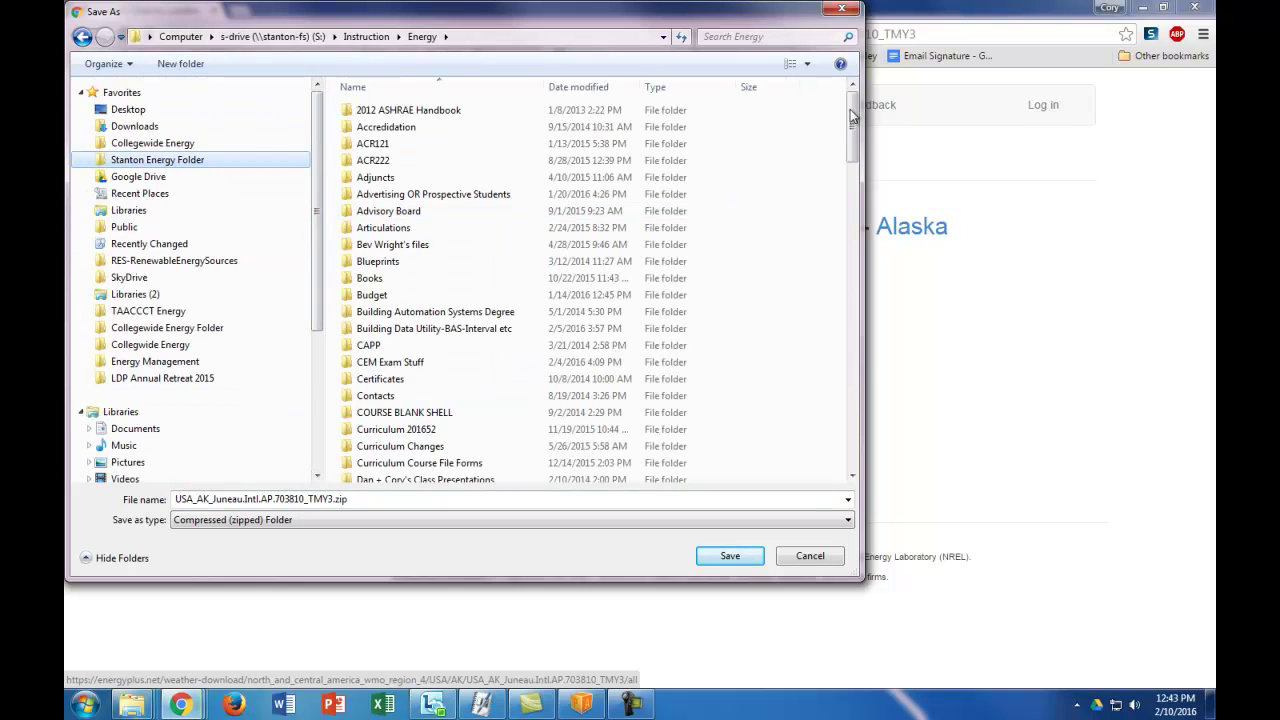
pyautogui.moveTo(850, 117)
pyautogui.mouseDown()
pyautogui.moveTo(845, 157)
pyautogui.moveTo(849, 98)
pyautogui.mouseUp()
pyautogui.click(134, 127)
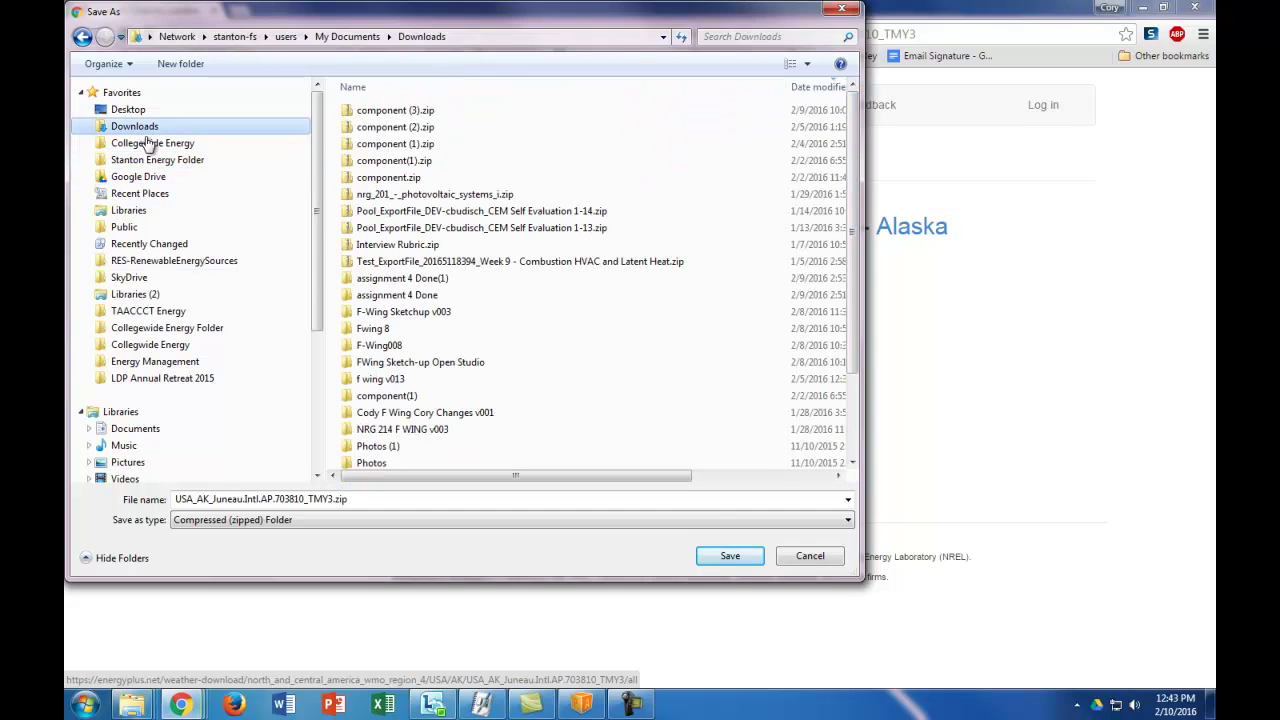
pyautogui.click(731, 557)
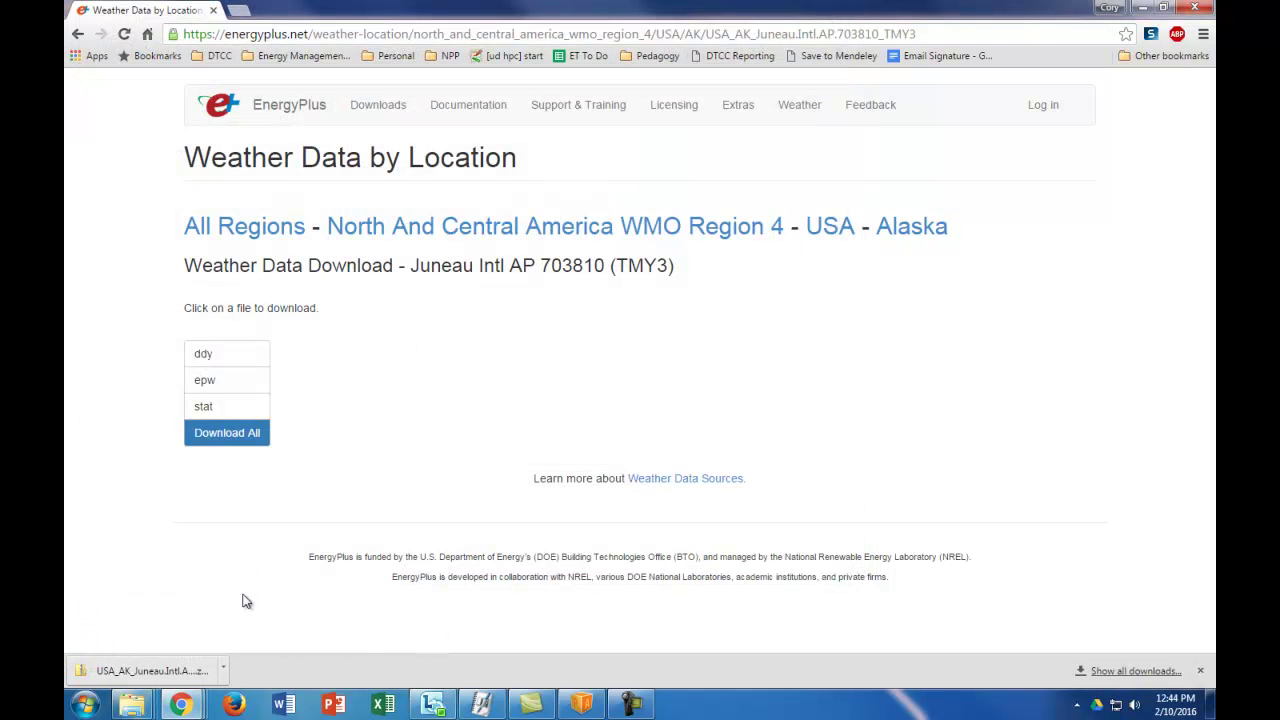
pyautogui.click(233, 671)
pyautogui.click(279, 616)
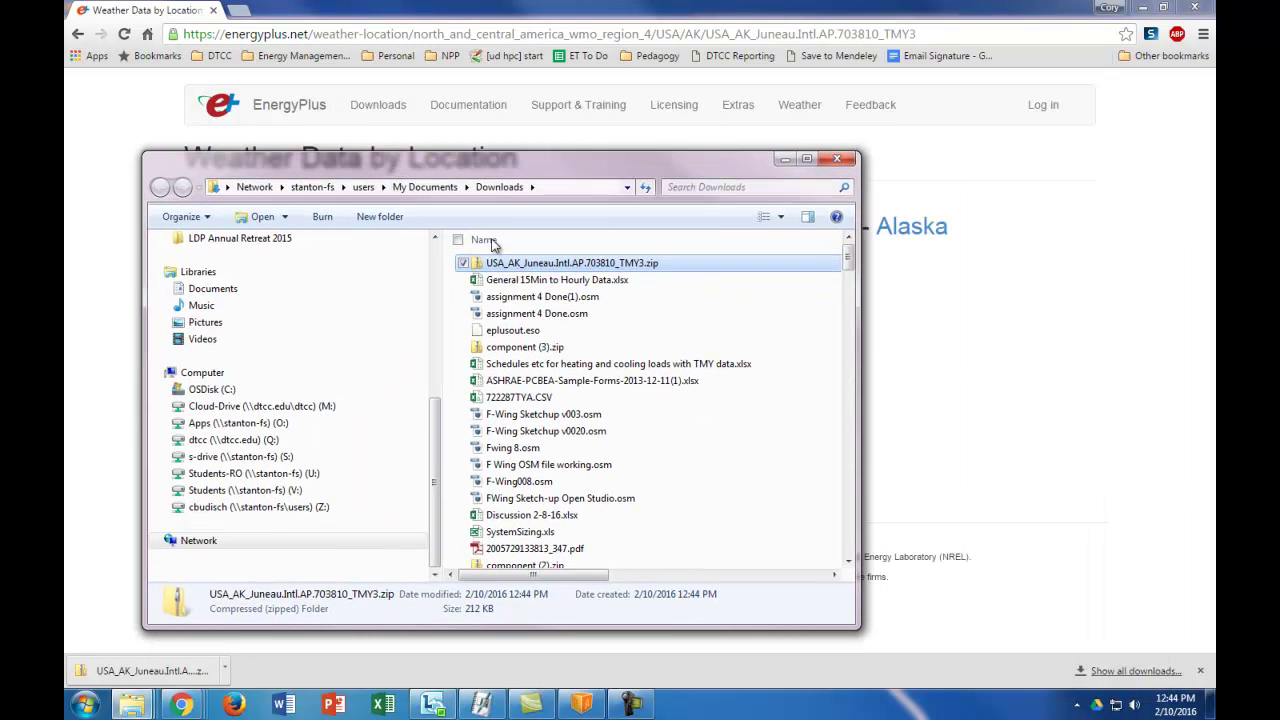
# Start extracting the zip and browse the destination to S: > Instruction > Energy
pyautogui.rightClick(530, 268)
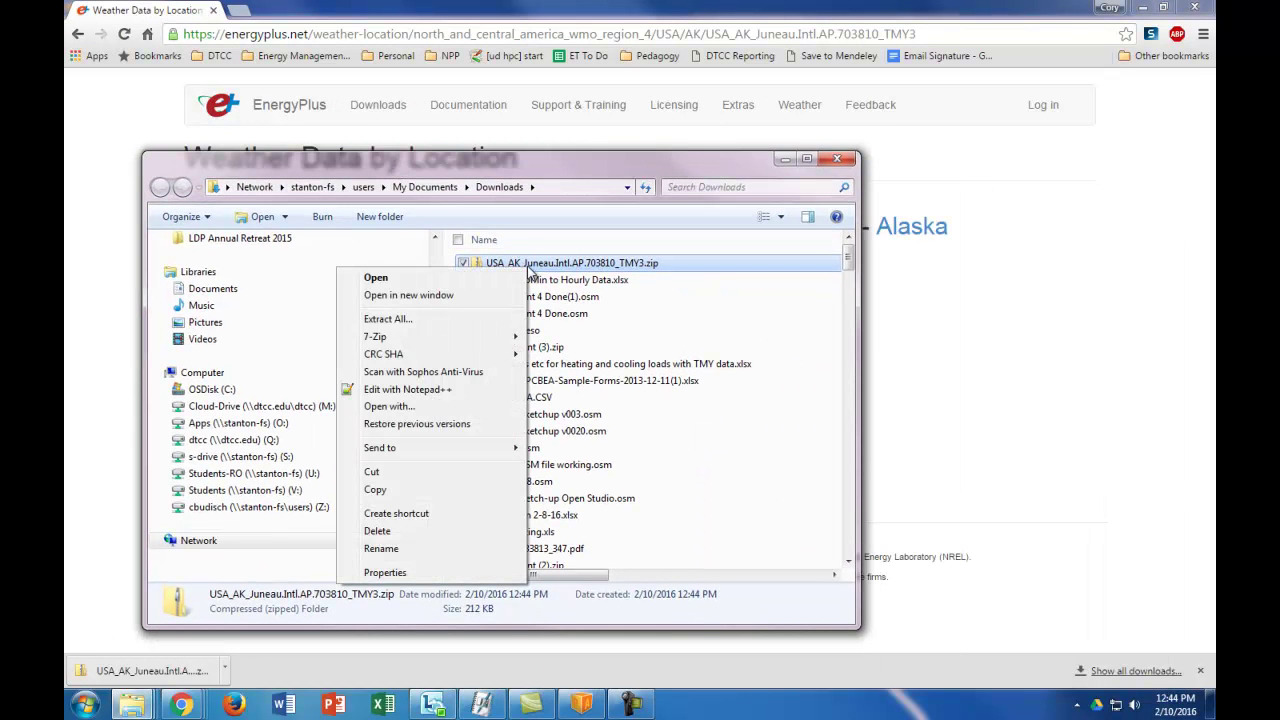
pyautogui.click(413, 321)
pyautogui.click(816, 284)
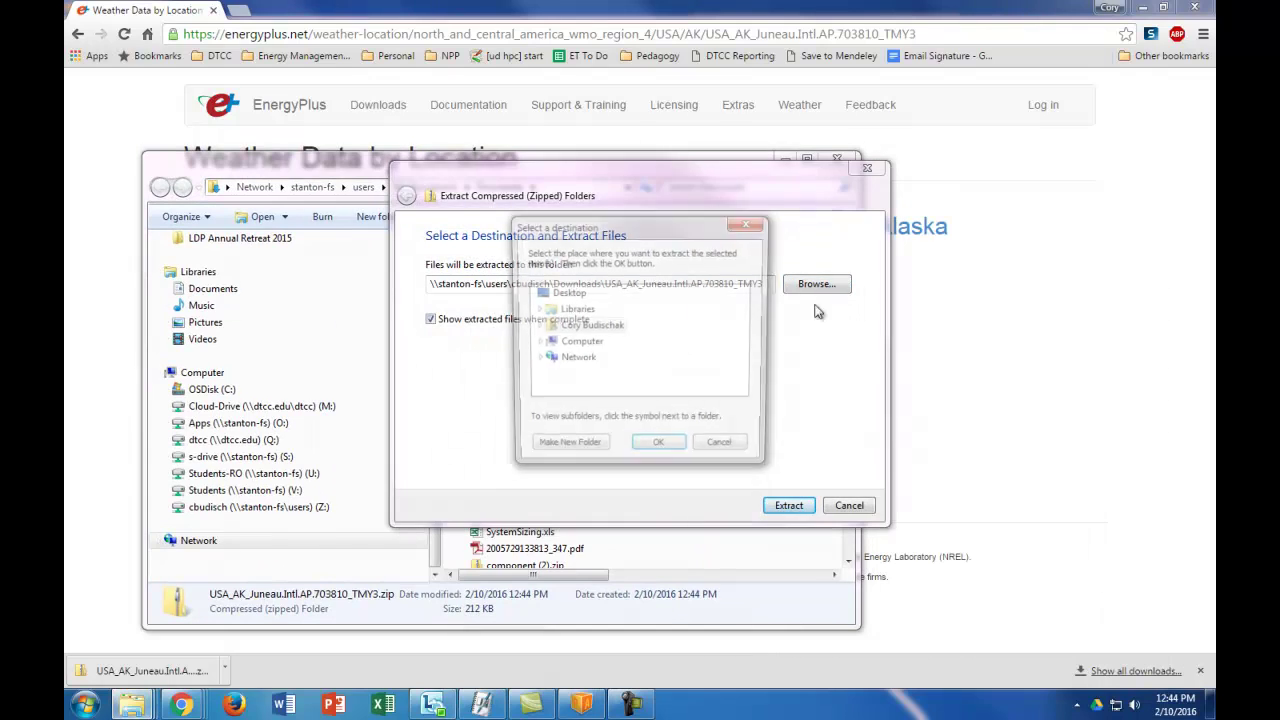
pyautogui.doubleClick(550, 344)
pyautogui.scroll(-1, 740, 316)
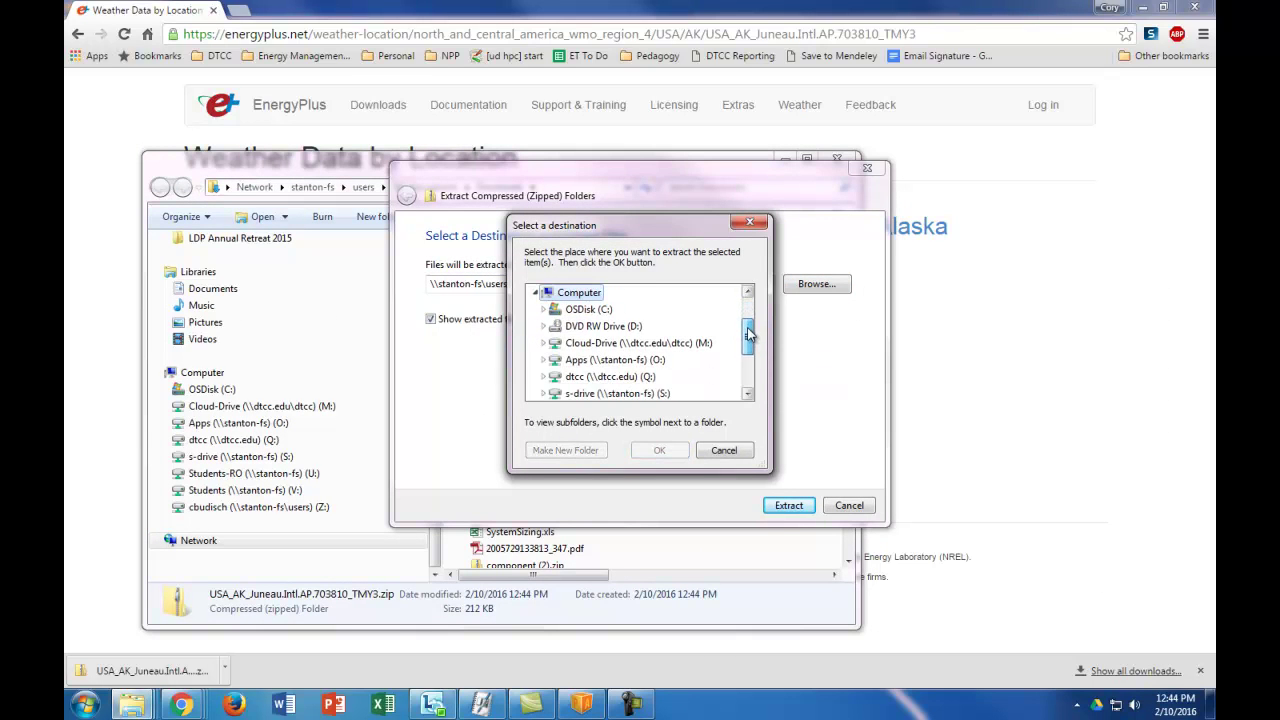
pyautogui.doubleClick(640, 393)
pyautogui.moveTo(745, 320); pyautogui.dragTo(749, 355)
pyautogui.doubleClick(596, 359)
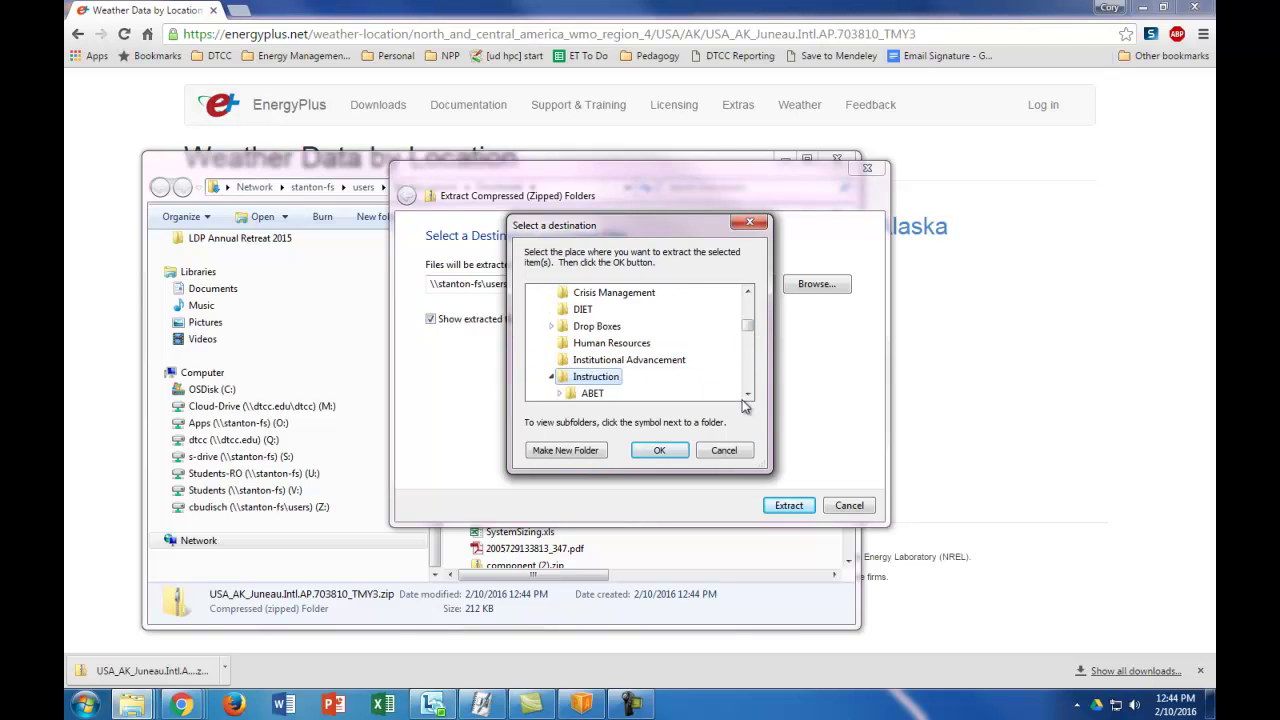
pyautogui.click(749, 392)
pyautogui.click(749, 392)
pyautogui.scroll(-5, 750, 392)
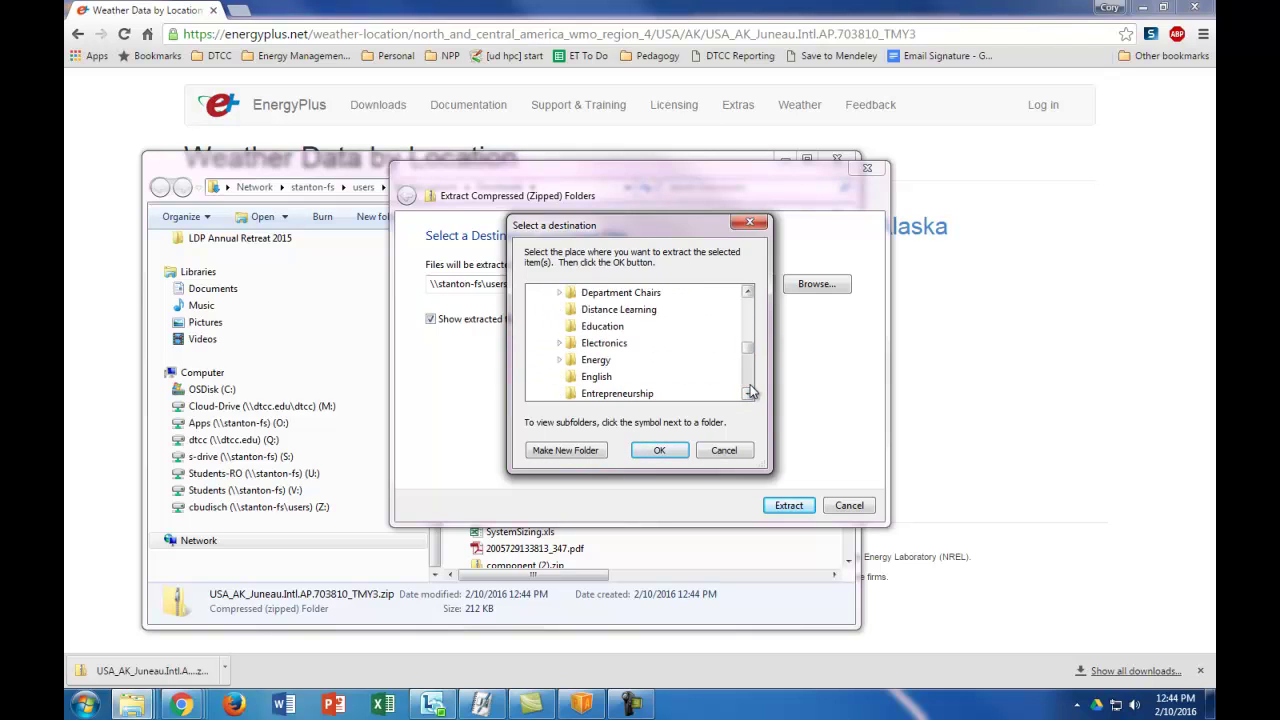
pyautogui.doubleClick(595, 376)
# Choose Energy Plus > Weather Files as the destination and extract the weather files
pyautogui.click(748, 380)
pyautogui.click(748, 380)
pyautogui.click(748, 380)
pyautogui.click(748, 380)
pyautogui.click(748, 380)
pyautogui.click(748, 380)
pyautogui.click(748, 380)
pyautogui.click(748, 380)
pyautogui.click(748, 380)
pyautogui.click(748, 380)
pyautogui.click(748, 380)
pyautogui.moveTo(748, 380); pyautogui.dragTo(748, 382)
pyautogui.click(613, 343)
pyautogui.click(630, 370)
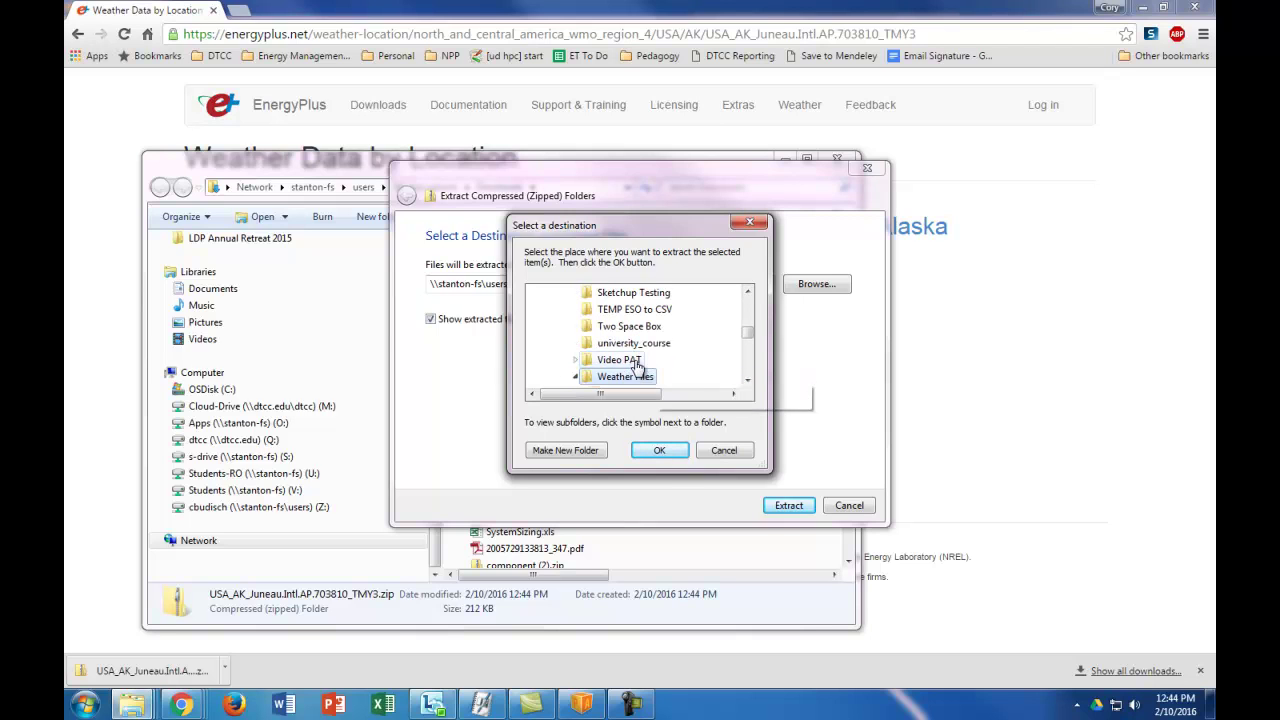
pyautogui.click(659, 450)
pyautogui.click(789, 506)
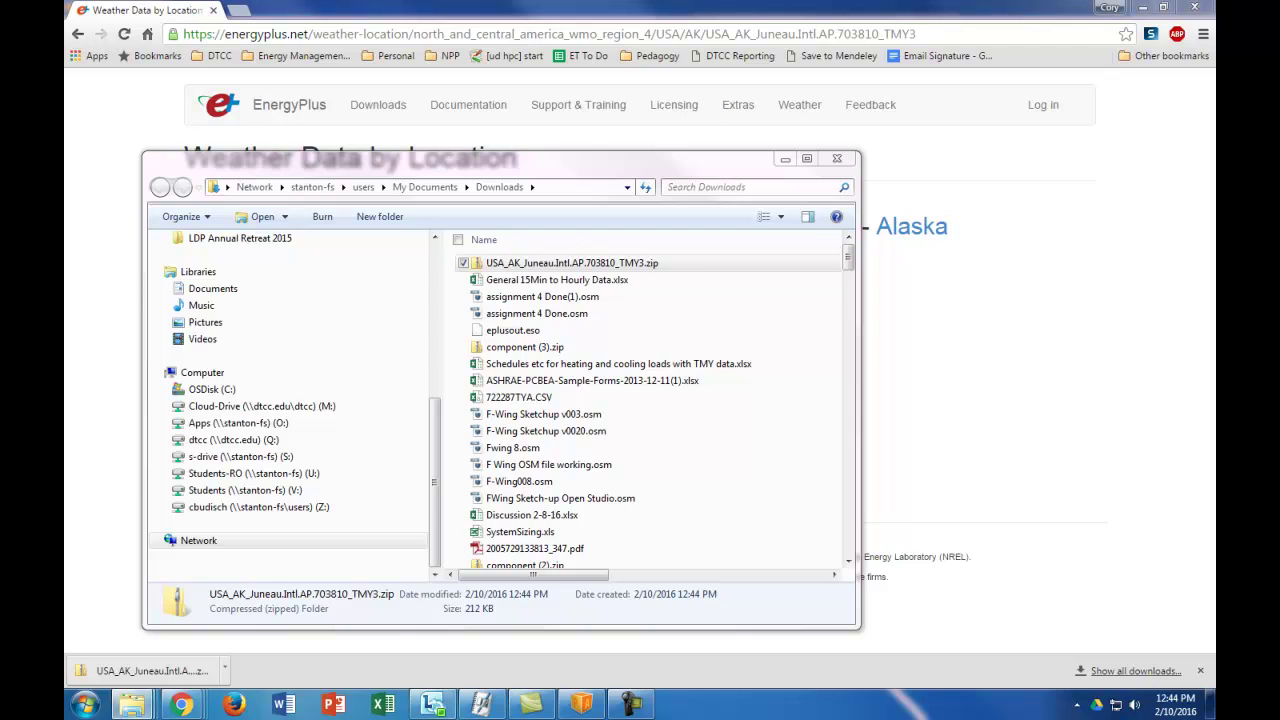
# Paste the Weather Files folder path into the measure's Weather Directory
pyautogui.click(785, 160)
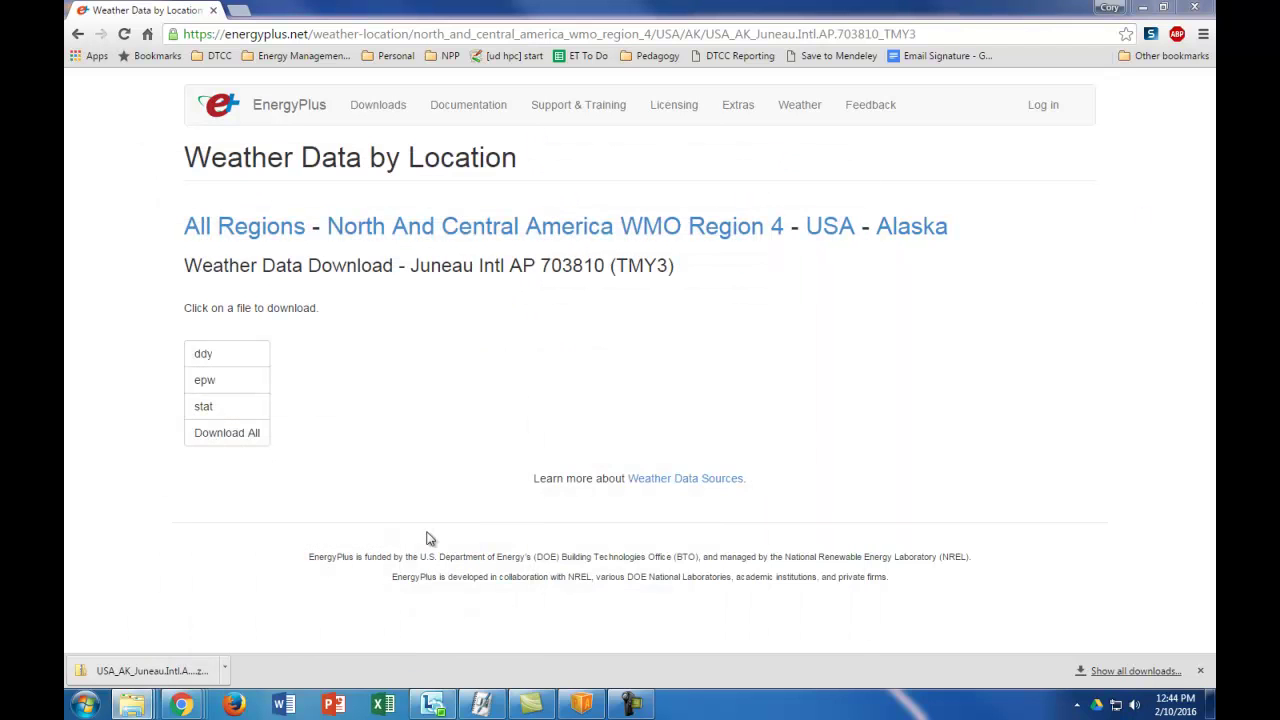
pyautogui.click(572, 697)
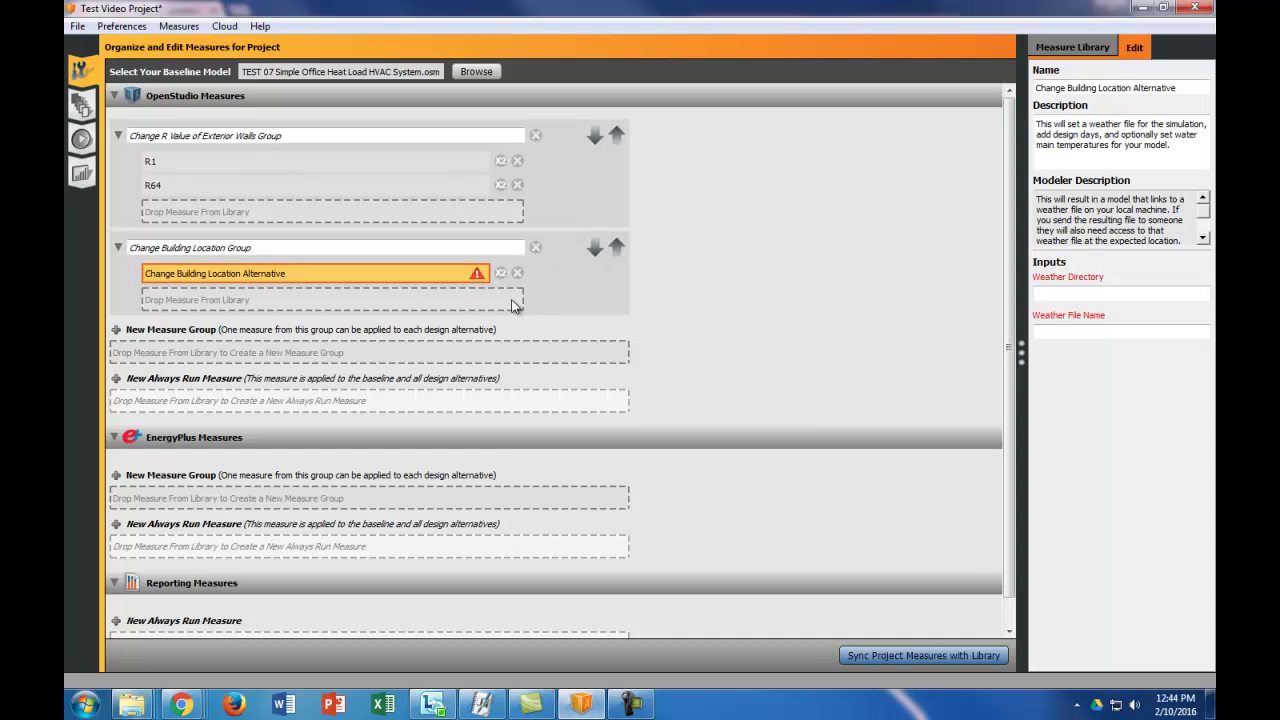
pyautogui.click(1120, 331)
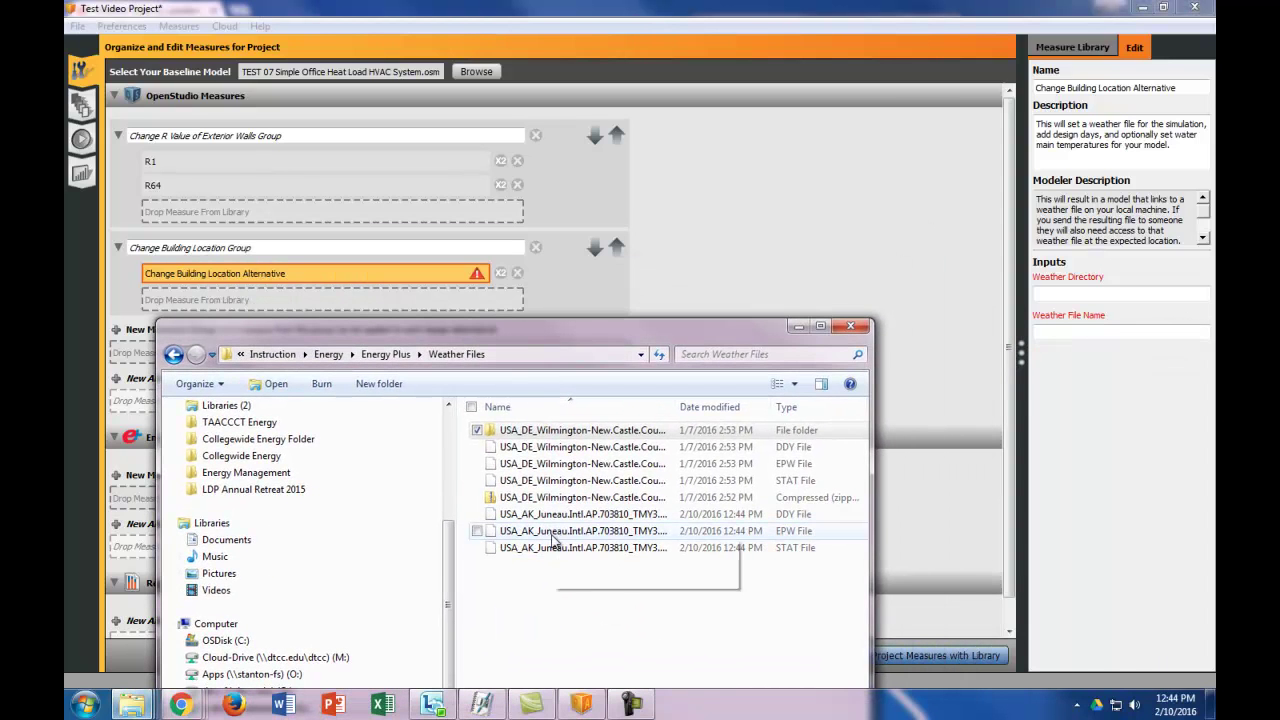
pyautogui.click(497, 355)
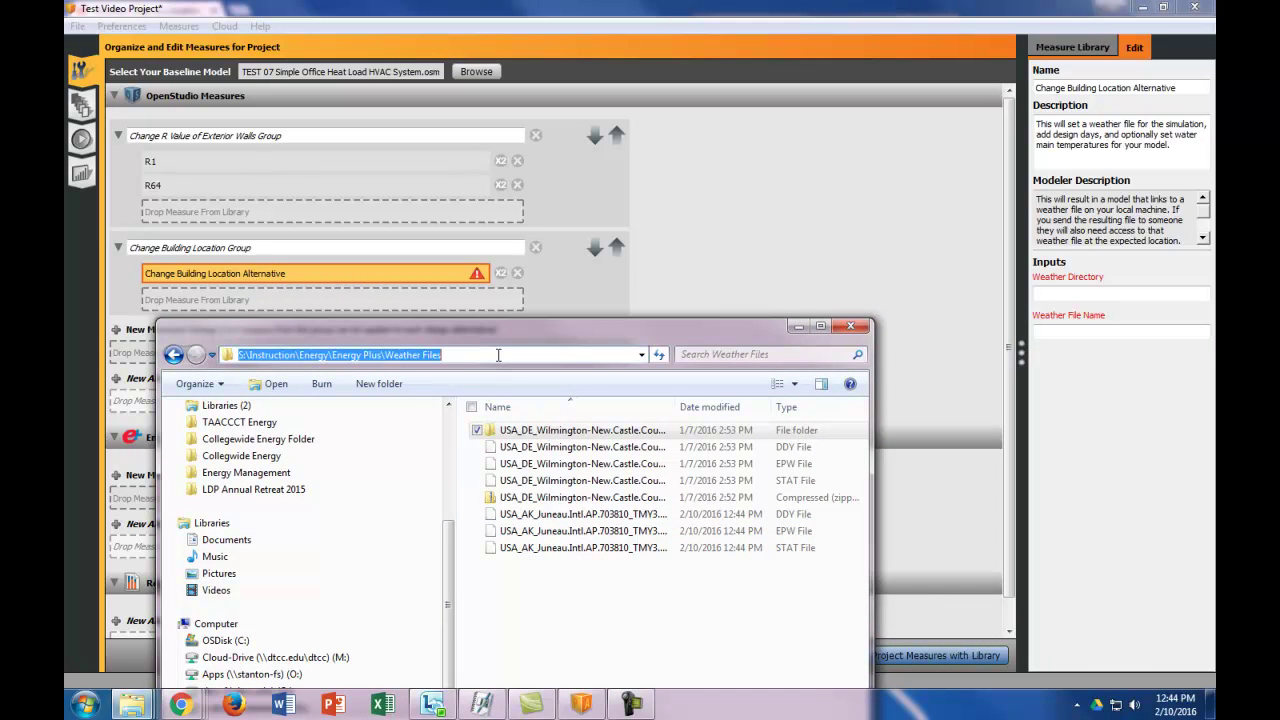
pyautogui.hotkey('ctrl', 'c')
pyautogui.press('Escape')
pyautogui.click(1139, 294)
pyautogui.hotkey('ctrl', 'v')
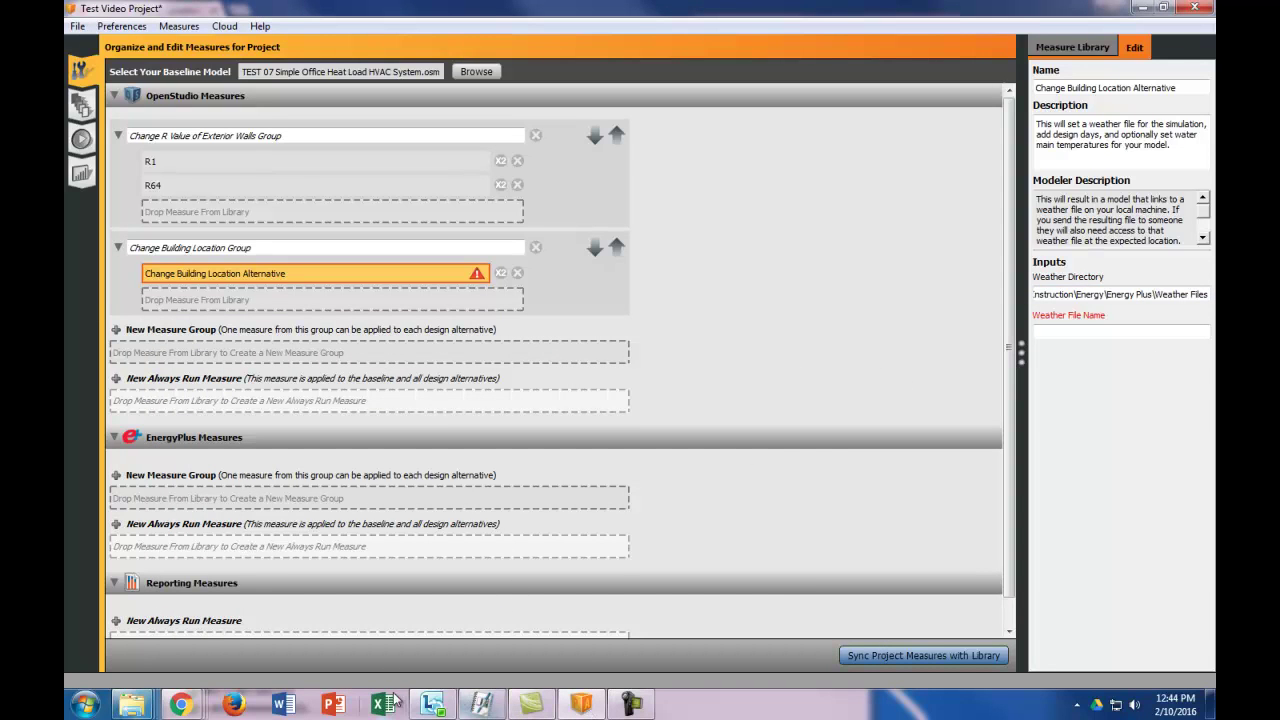
# Set Weather File Name to USA_AK_Juneau.Intl.AP.703810_TMY3.epw and rename the measure 'Change Loc to Juneau'
pyautogui.moveTo(133, 704)
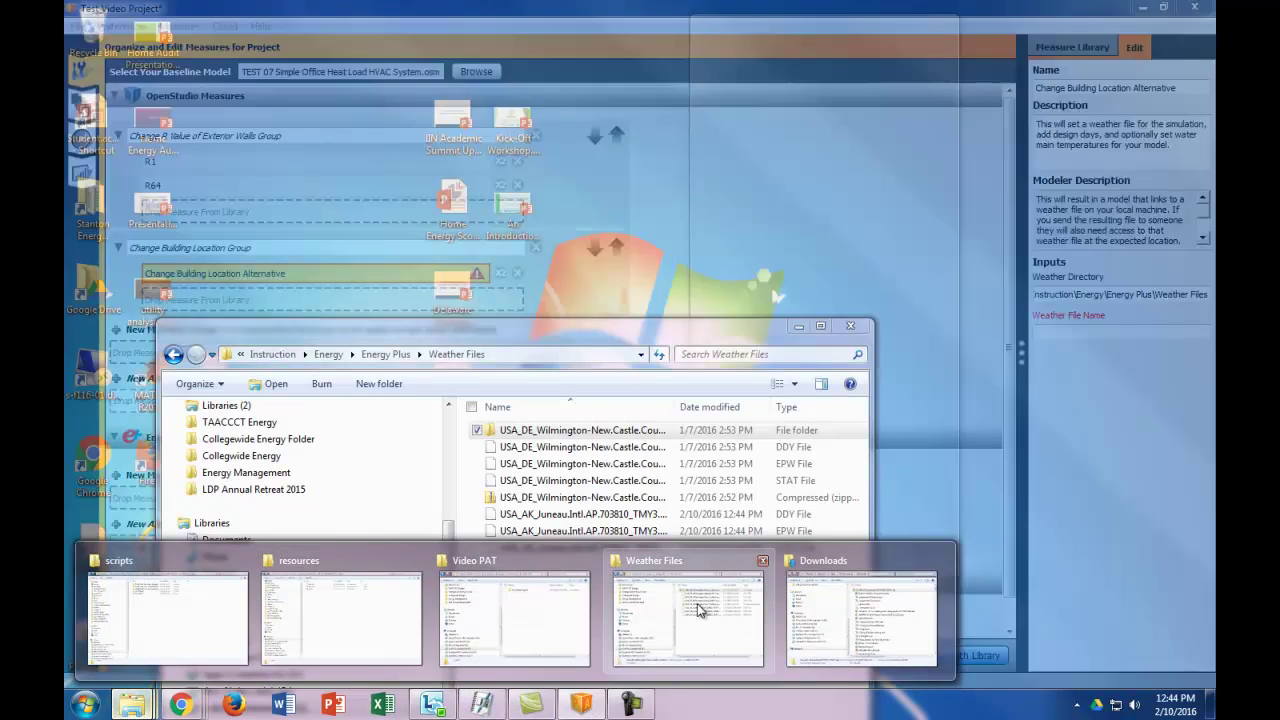
pyautogui.click(698, 609)
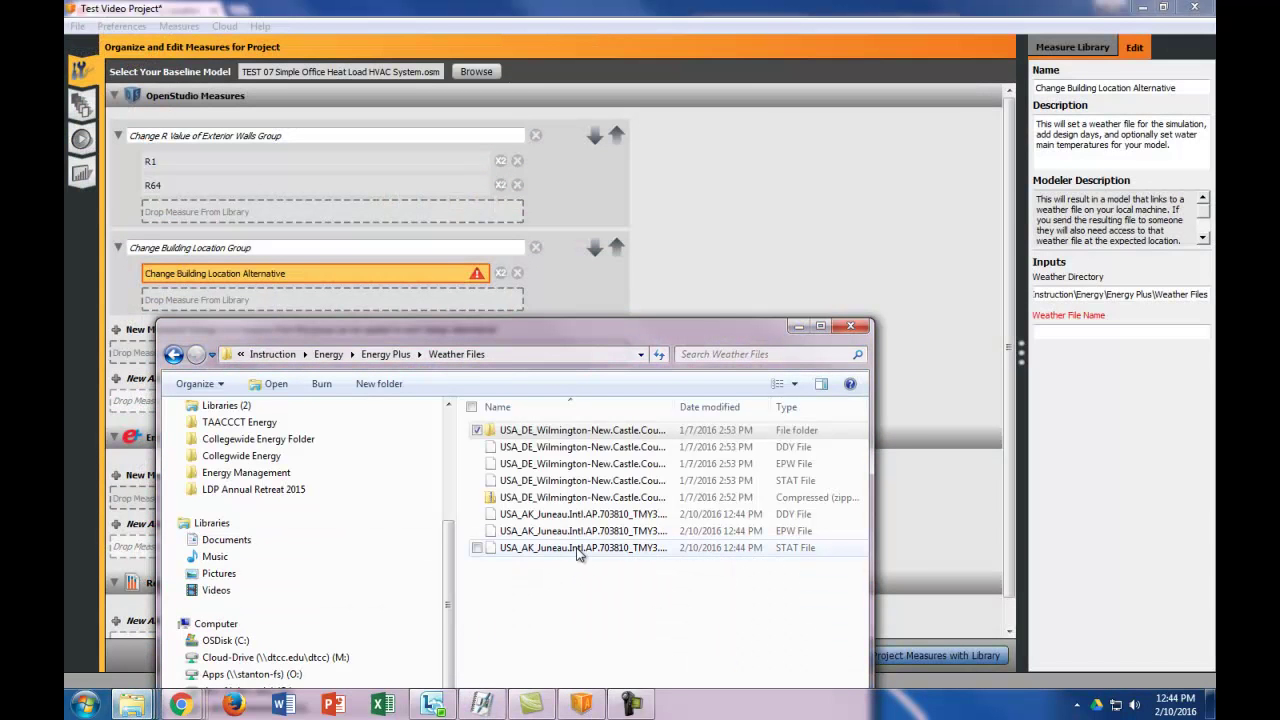
pyautogui.click(578, 553)
pyautogui.moveTo(674, 406); pyautogui.dragTo(753, 406)
pyautogui.click(634, 532)
pyautogui.rightClick(630, 536)
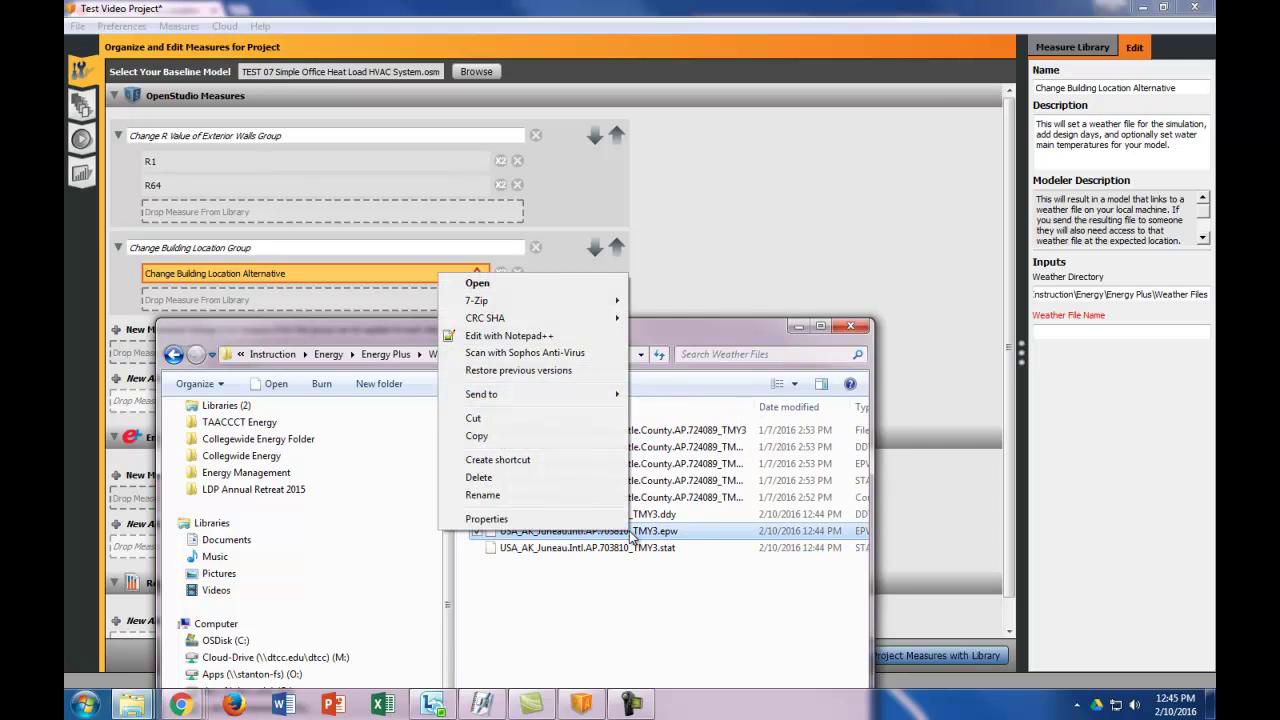
pyautogui.click(517, 497)
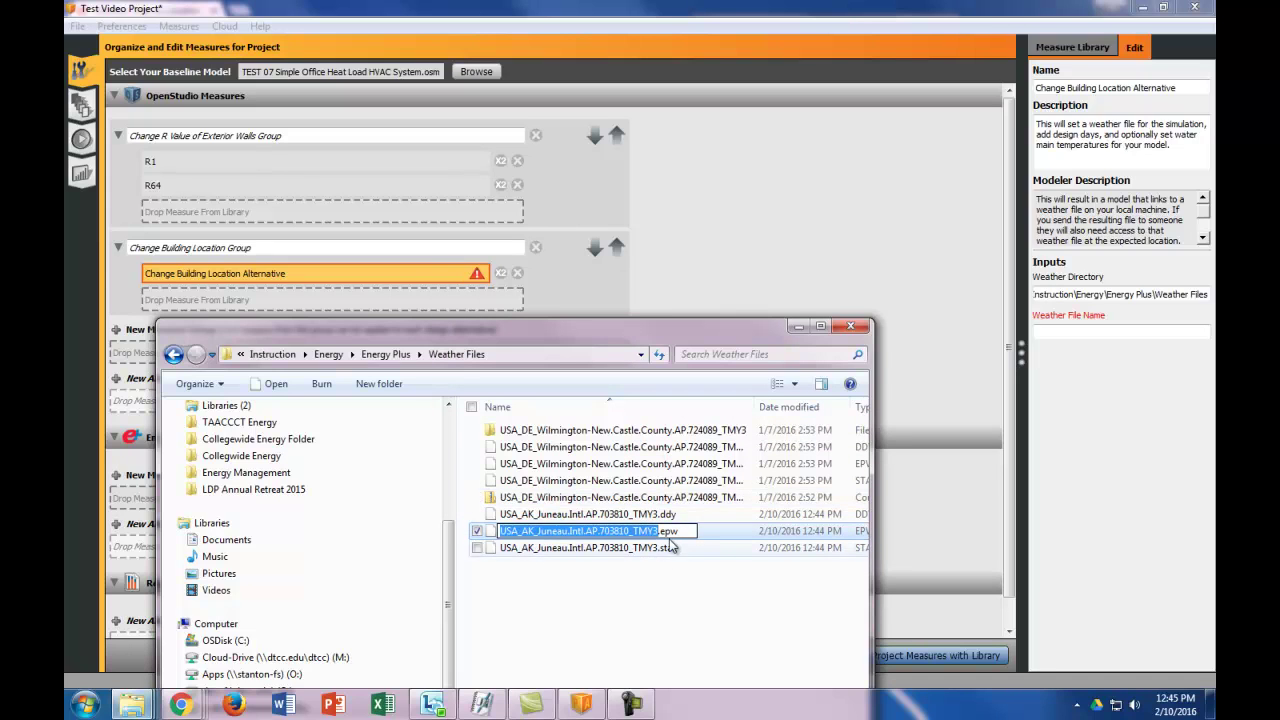
pyautogui.moveTo(684, 531); pyautogui.dragTo(486, 531)
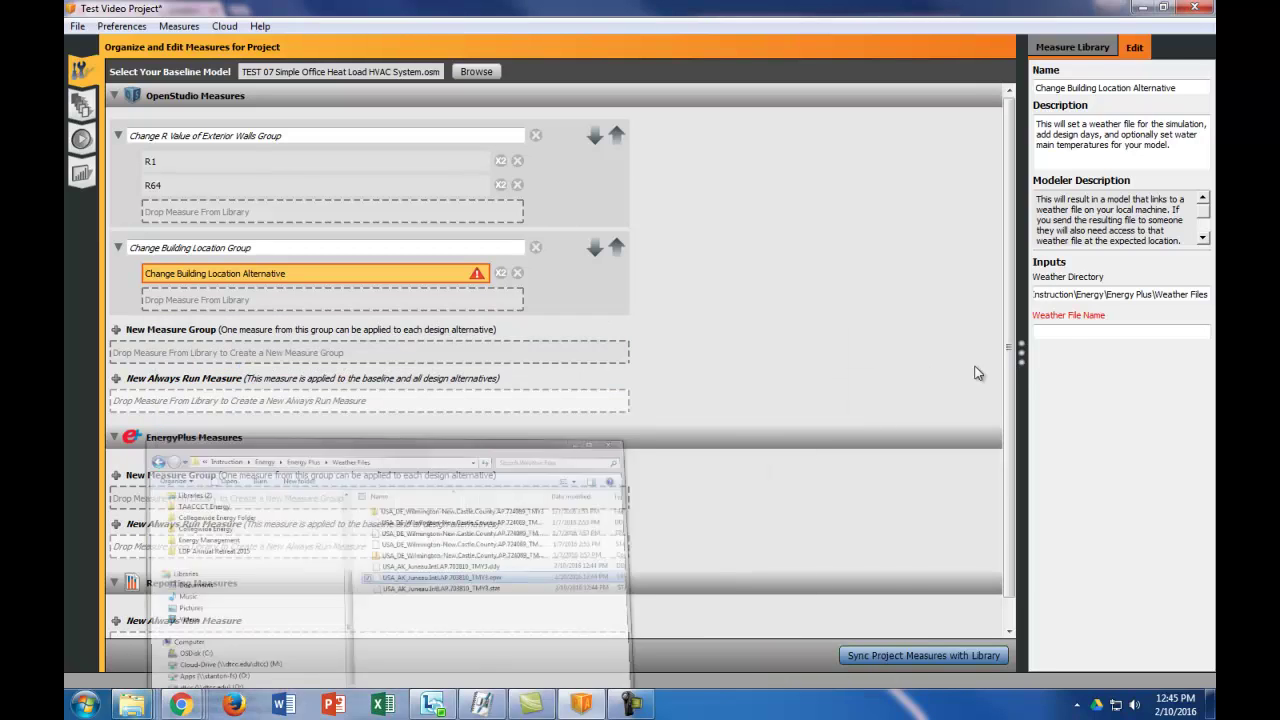
pyautogui.click(851, 326)
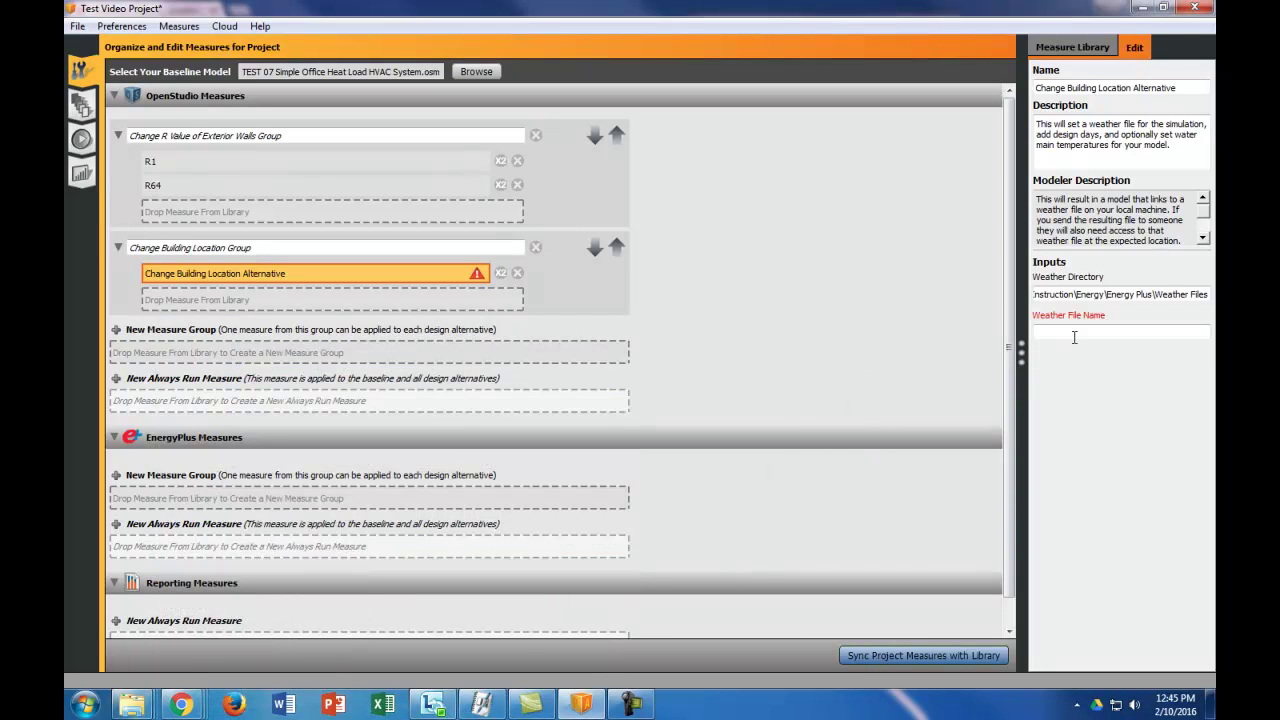
pyautogui.click(1060, 332)
pyautogui.hotkey('ctrl', 'v')
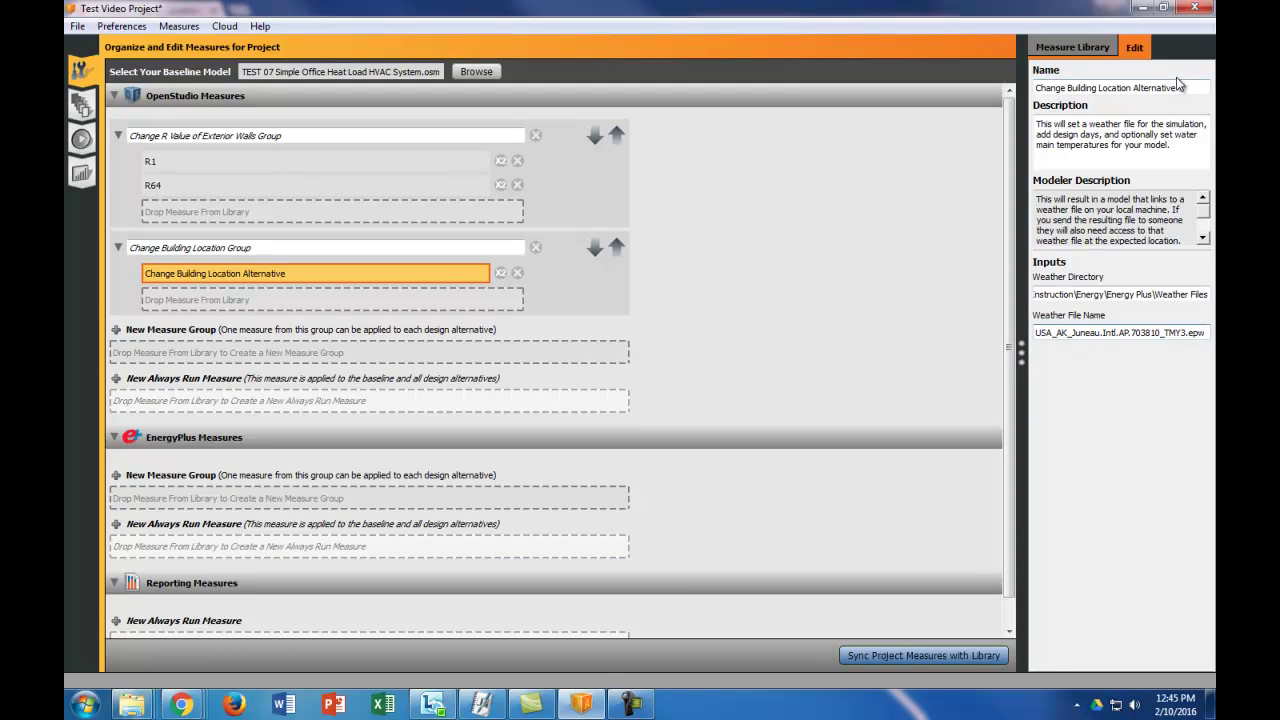
pyautogui.moveTo(1186, 88); pyautogui.dragTo(1036, 88)
pyautogui.write('Change Loc to Juneau')
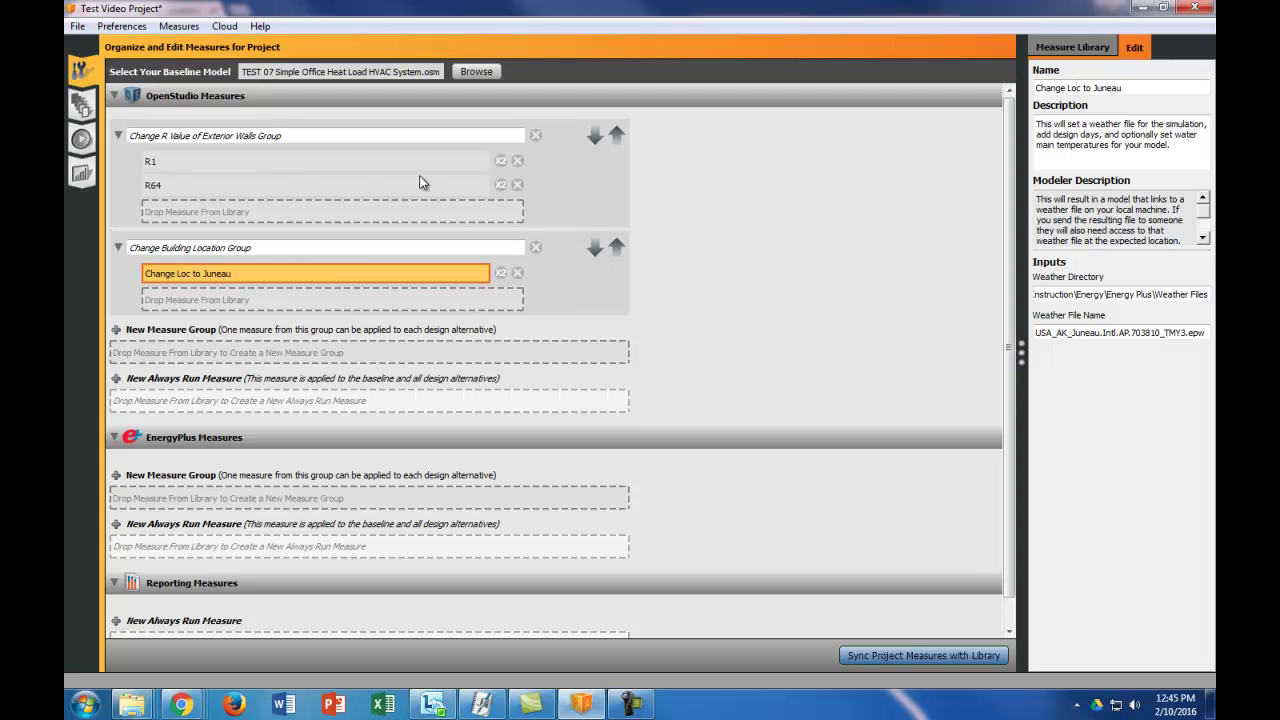
# Create one design alternative each for R1, R64 and Change Loc to Juneau
pyautogui.click(86, 112)
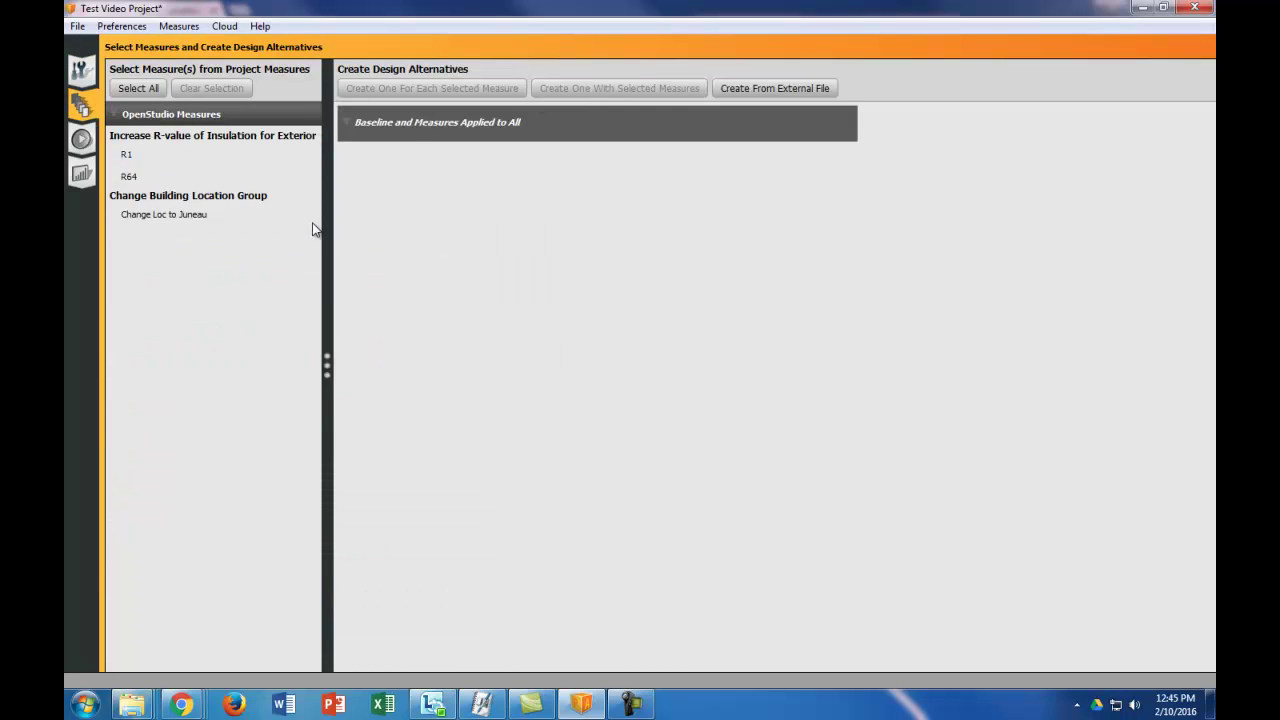
pyautogui.click(170, 154)
pyautogui.click(152, 176)
pyautogui.click(162, 215)
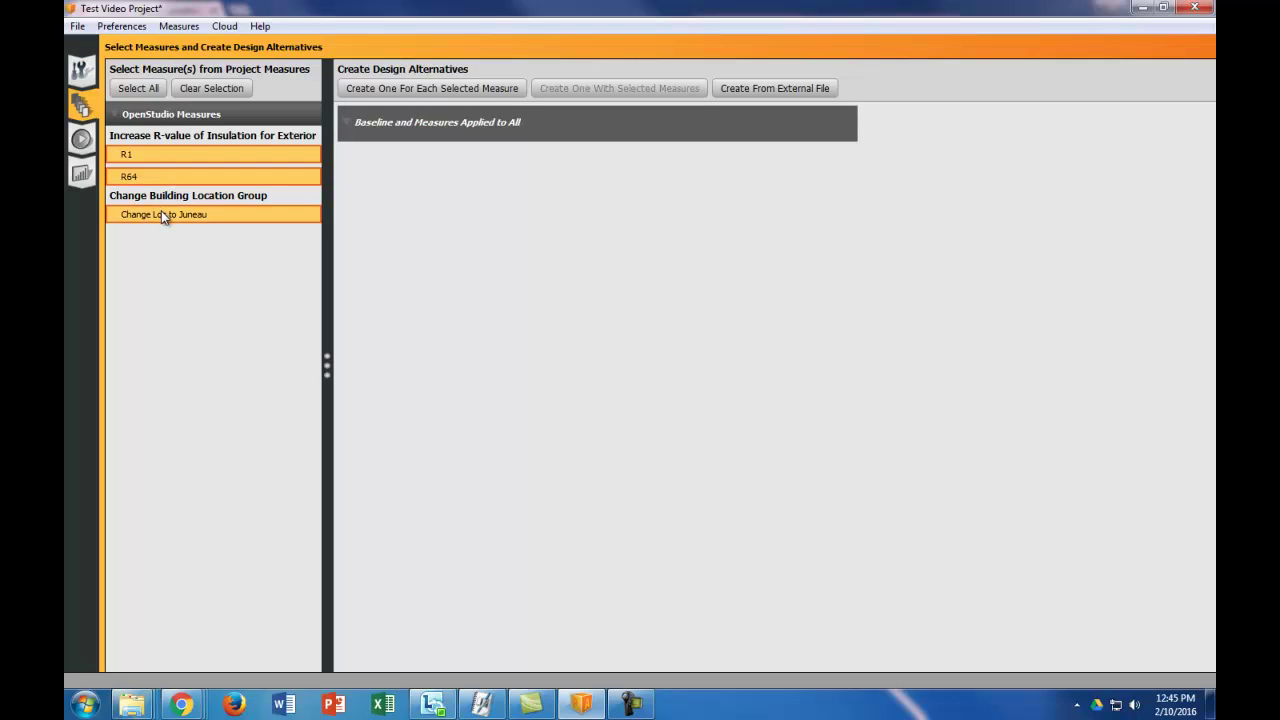
pyautogui.click(468, 90)
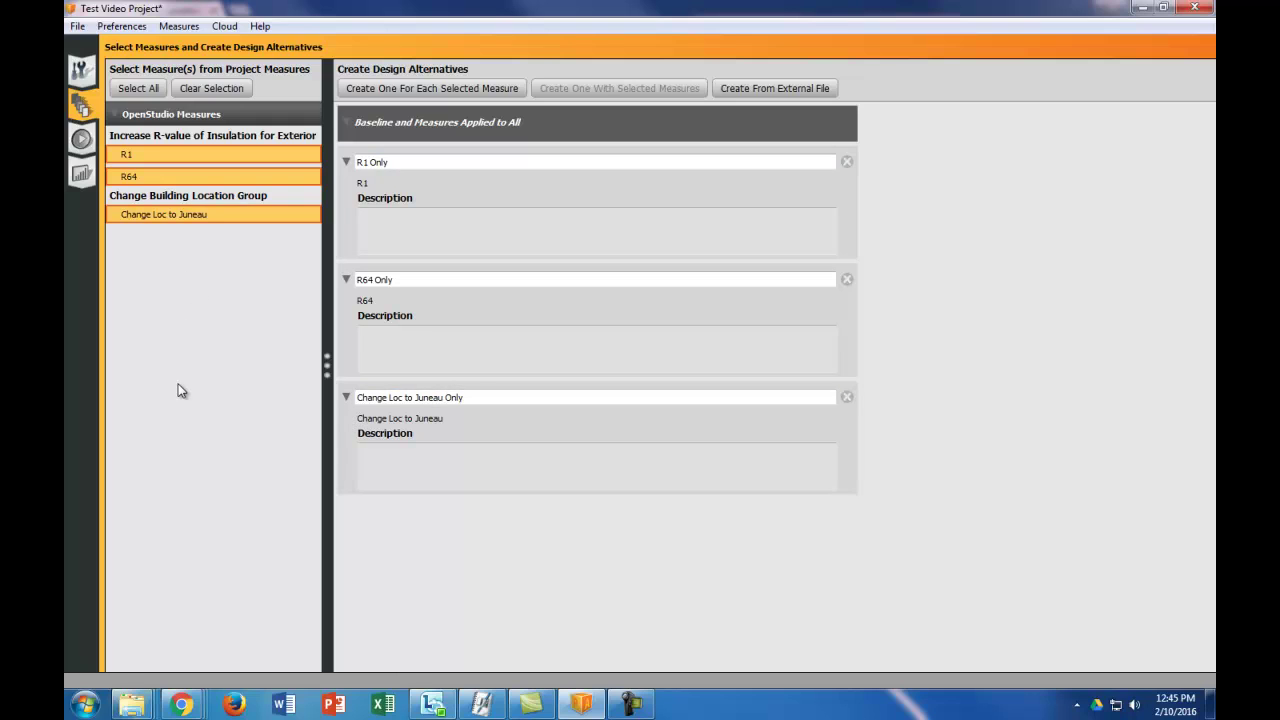
# Combine R1 and Change Loc to Juneau into one alternative named 'R1 and Juneau'
pyautogui.click(244, 154)
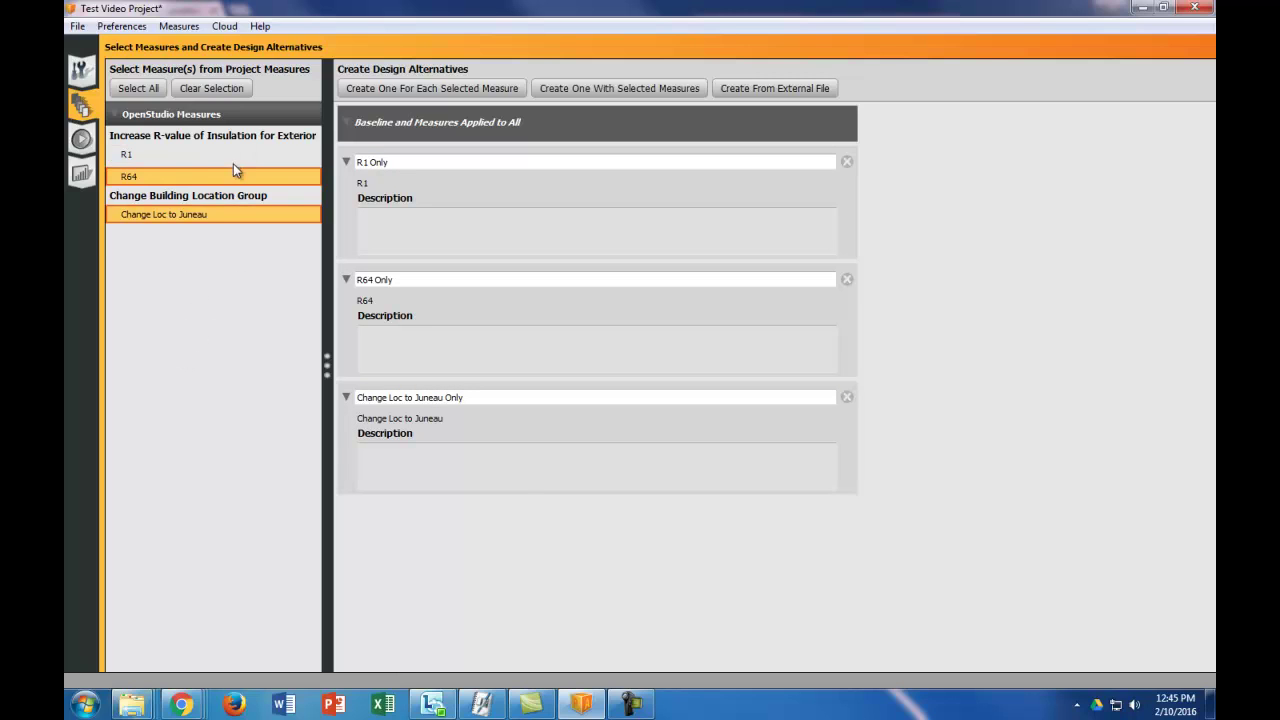
pyautogui.click(232, 176)
pyautogui.click(229, 214)
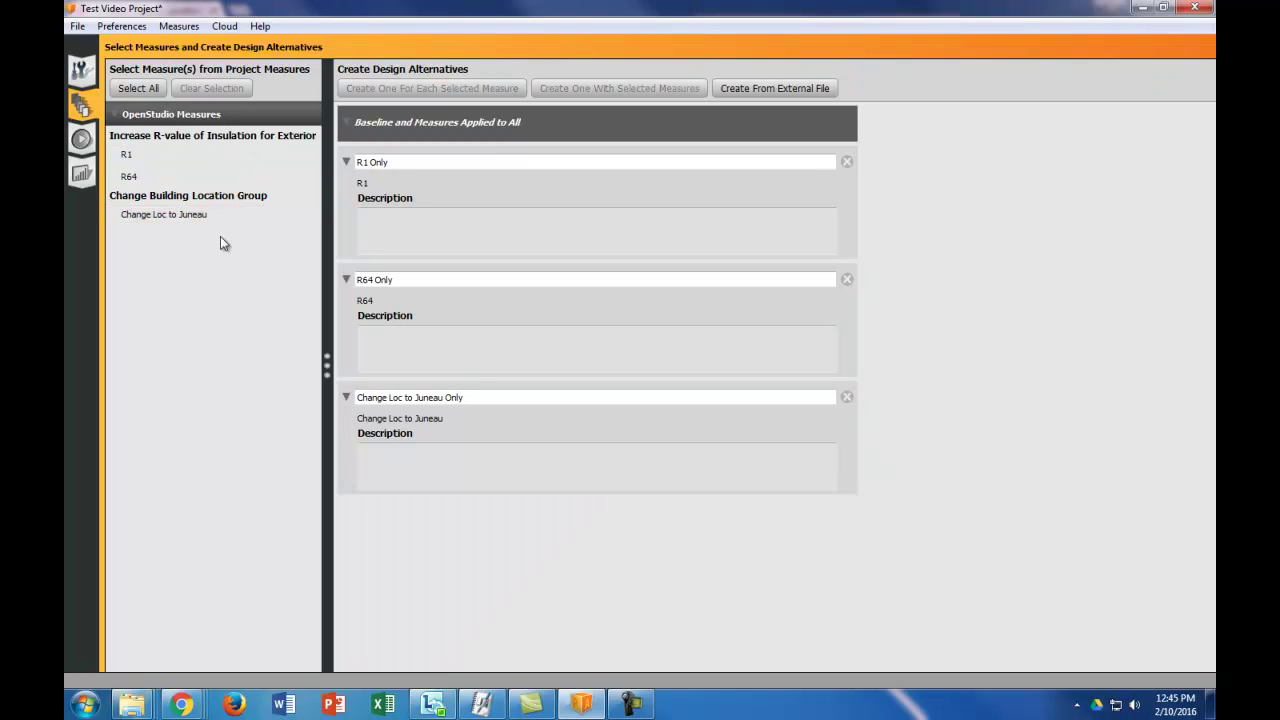
pyautogui.click(126, 154)
pyautogui.click(166, 218)
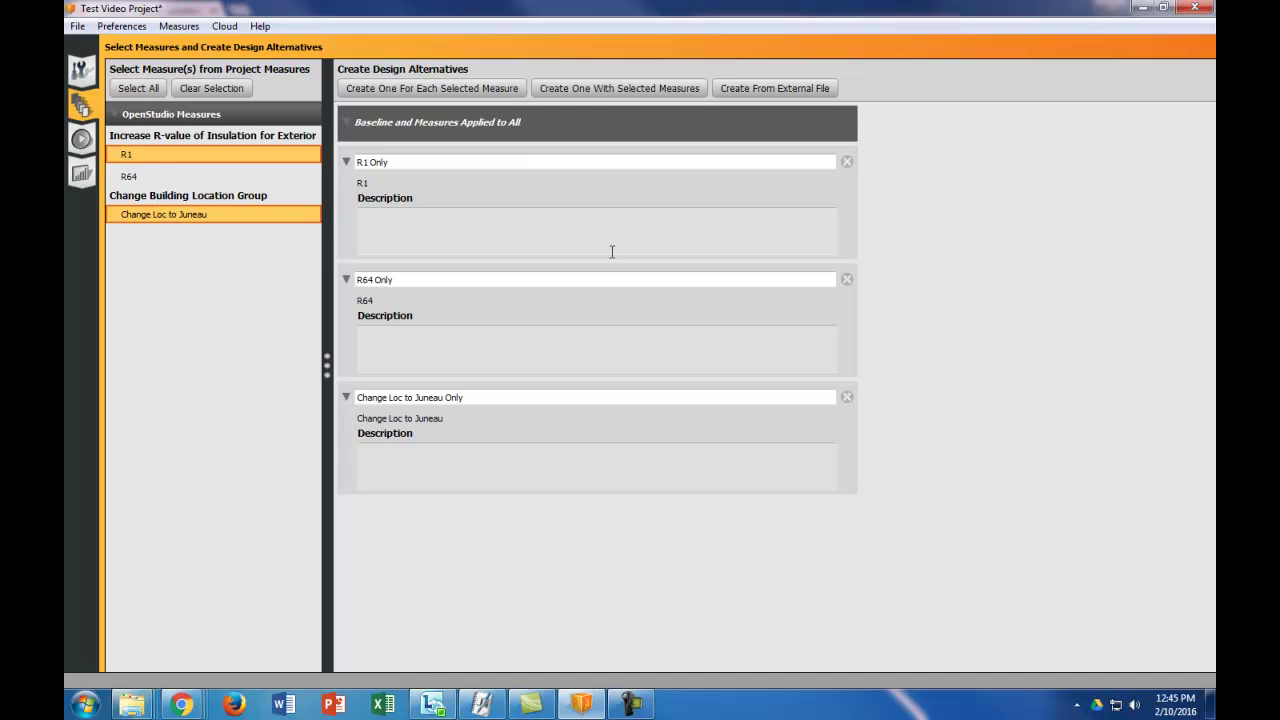
pyautogui.click(608, 89)
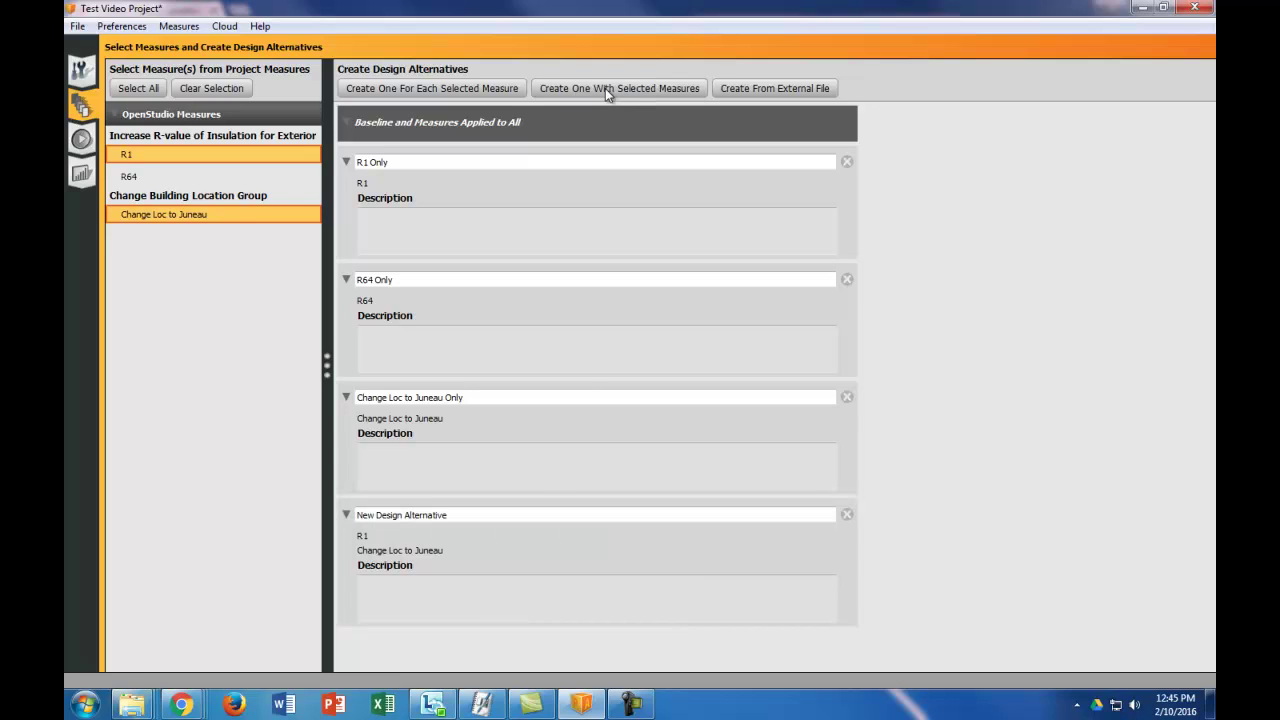
pyautogui.moveTo(498, 519); pyautogui.dragTo(348, 513)
pyautogui.write('R1 and Juneau')
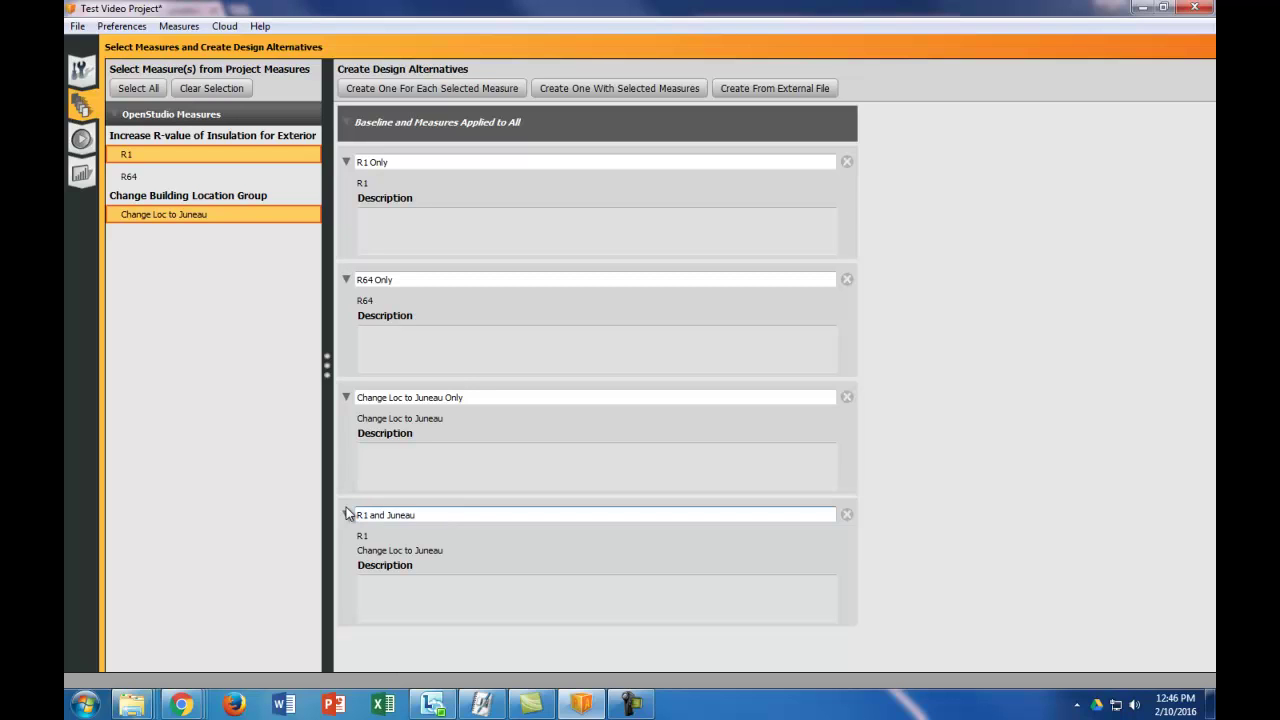
pyautogui.press('Return')
# Run all five alternatives locally and inspect the Change Loc to Juneau Only run's step log
pyautogui.click(82, 140)
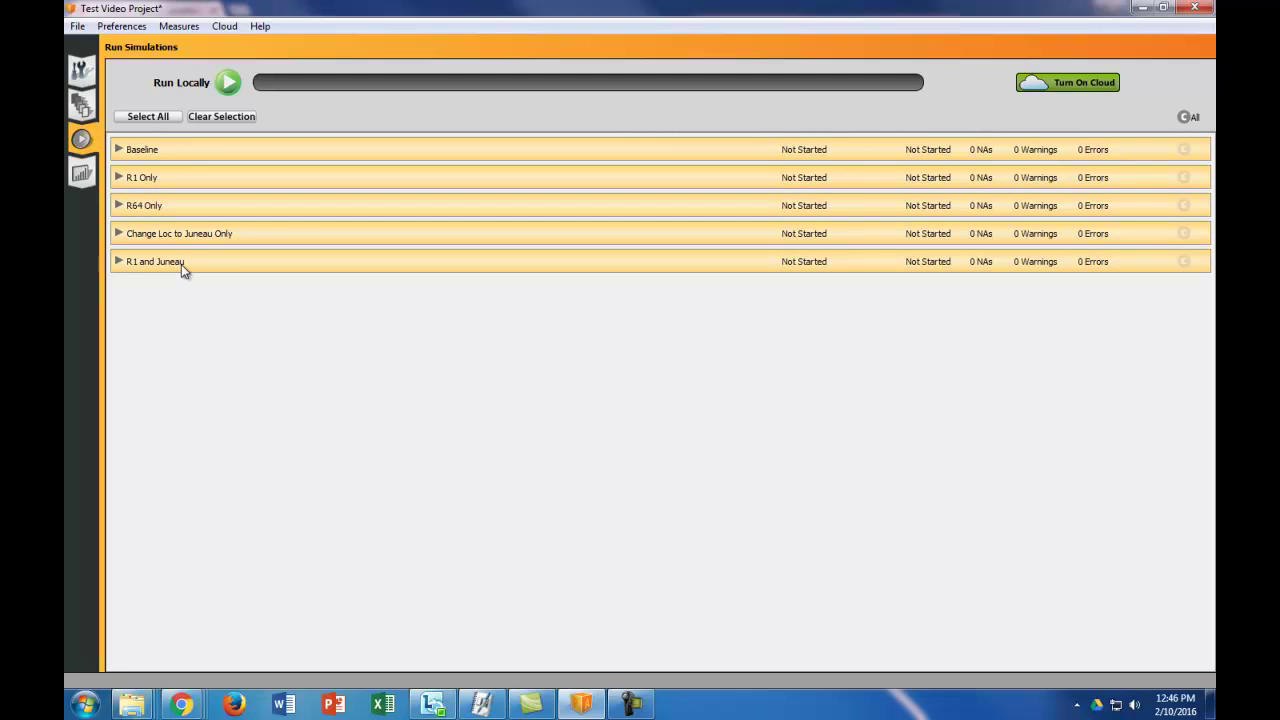
pyautogui.click(229, 85)
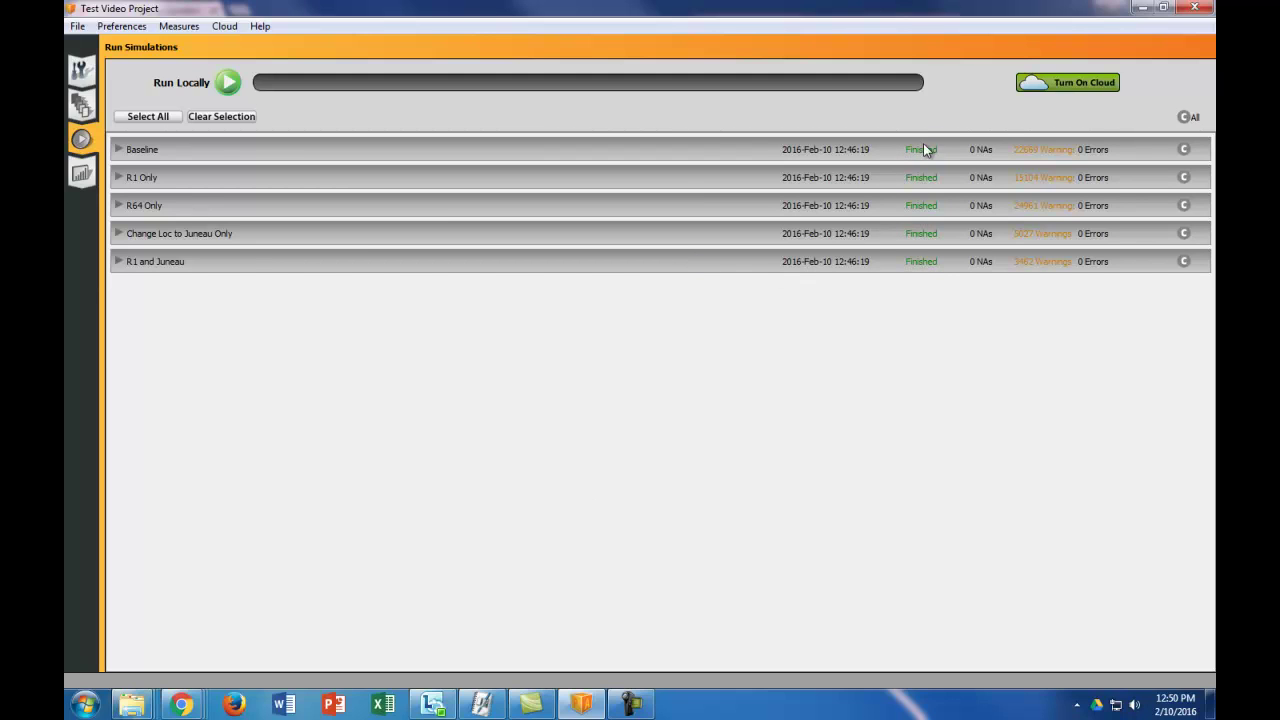
pyautogui.click(118, 234)
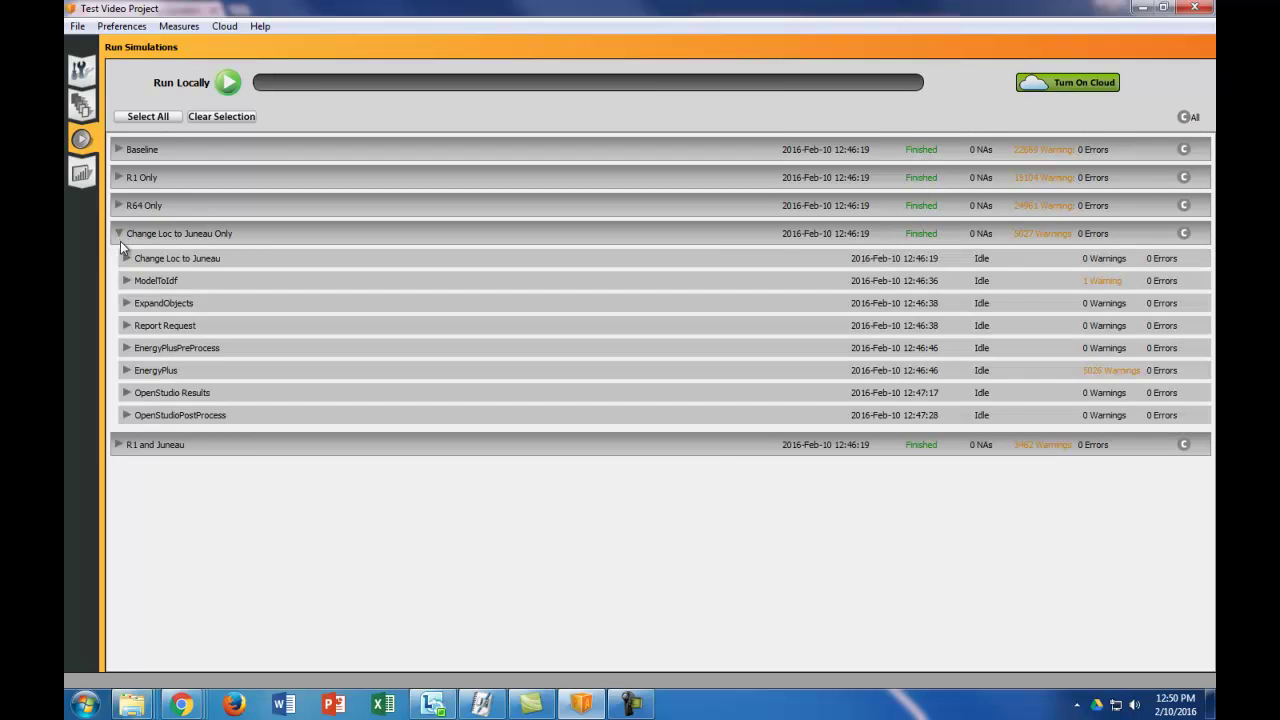
pyautogui.click(126, 258)
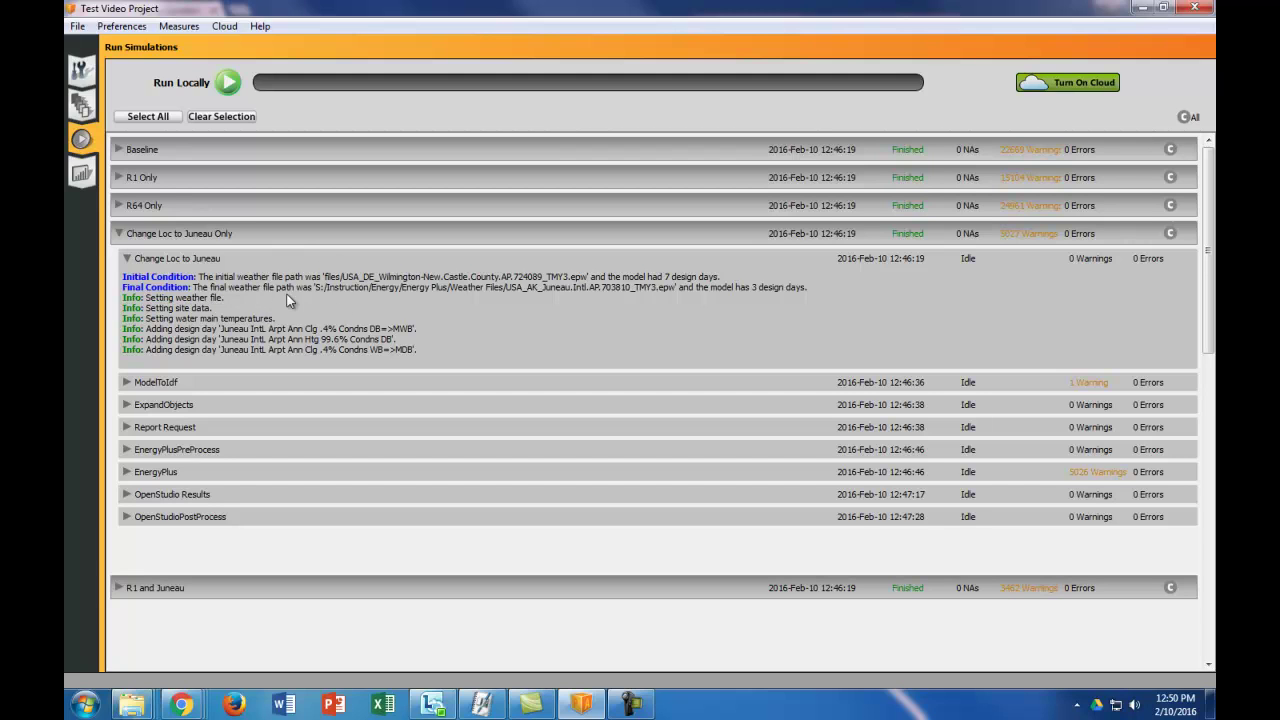
pyautogui.click(126, 259)
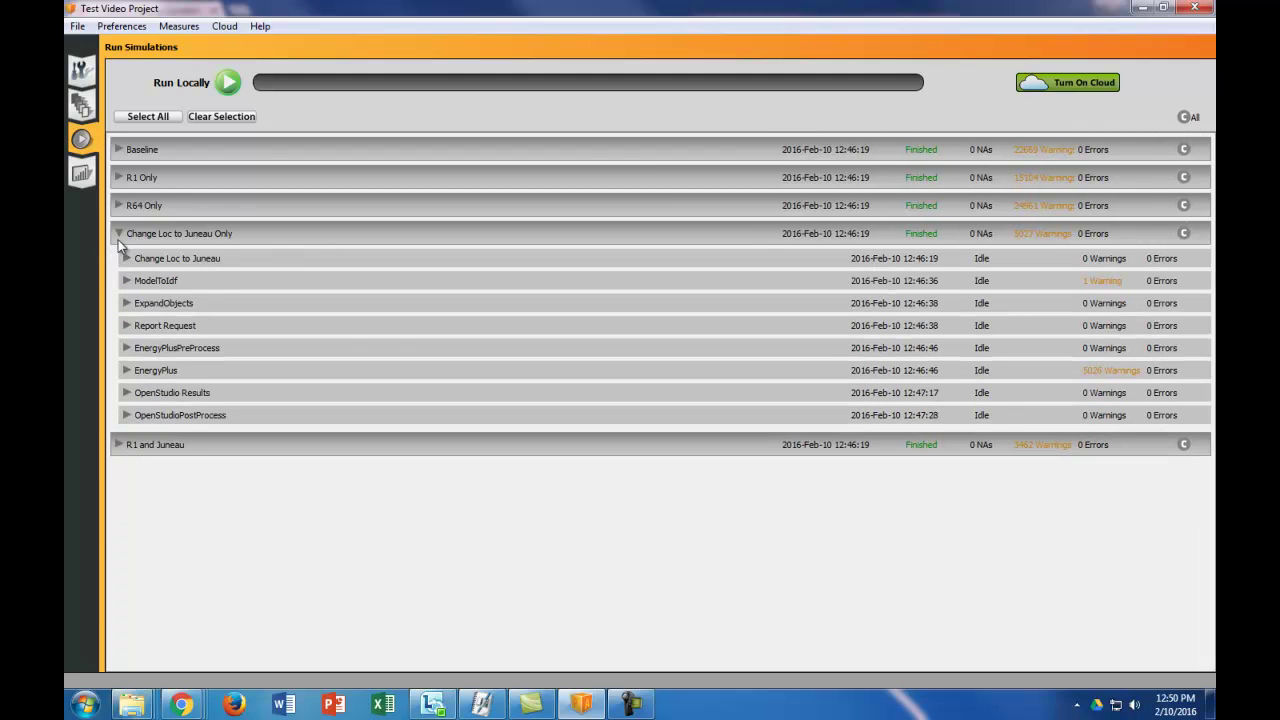
pyautogui.click(127, 260)
pyautogui.click(126, 259)
pyautogui.click(118, 233)
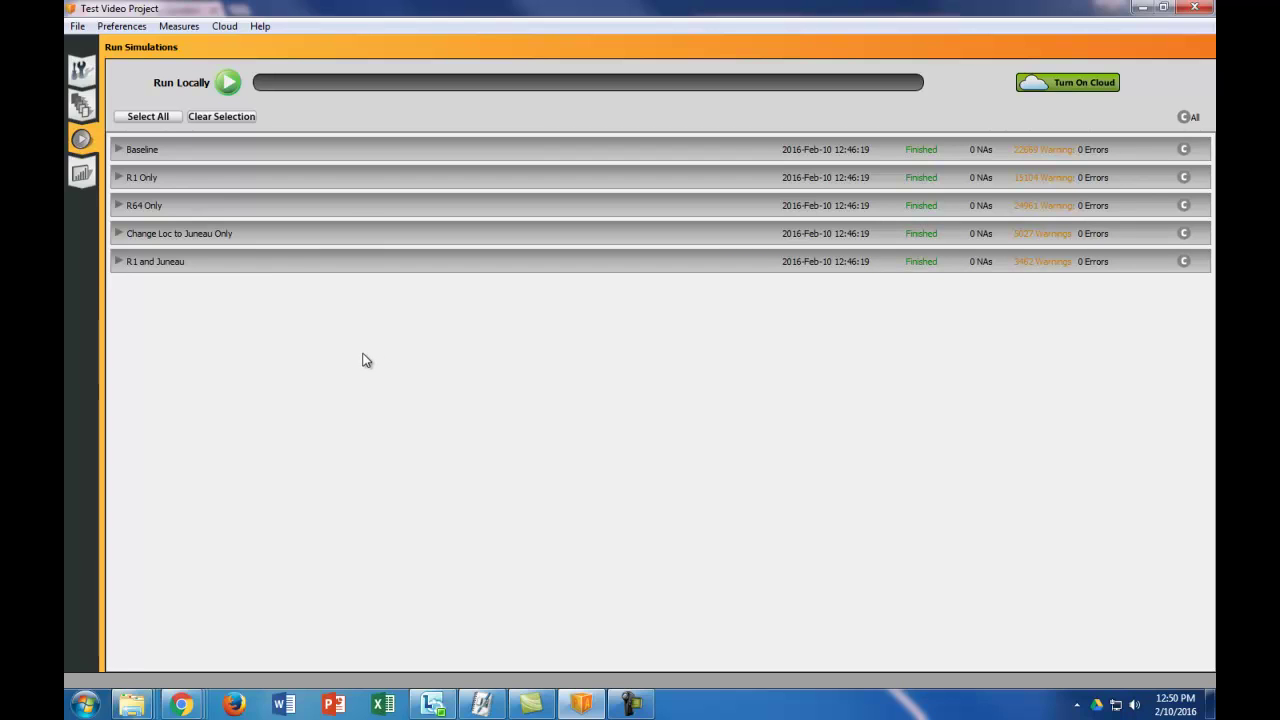
# Show the Reports results table and select the R1 and Juneau alternative's row
pyautogui.click(83, 173)
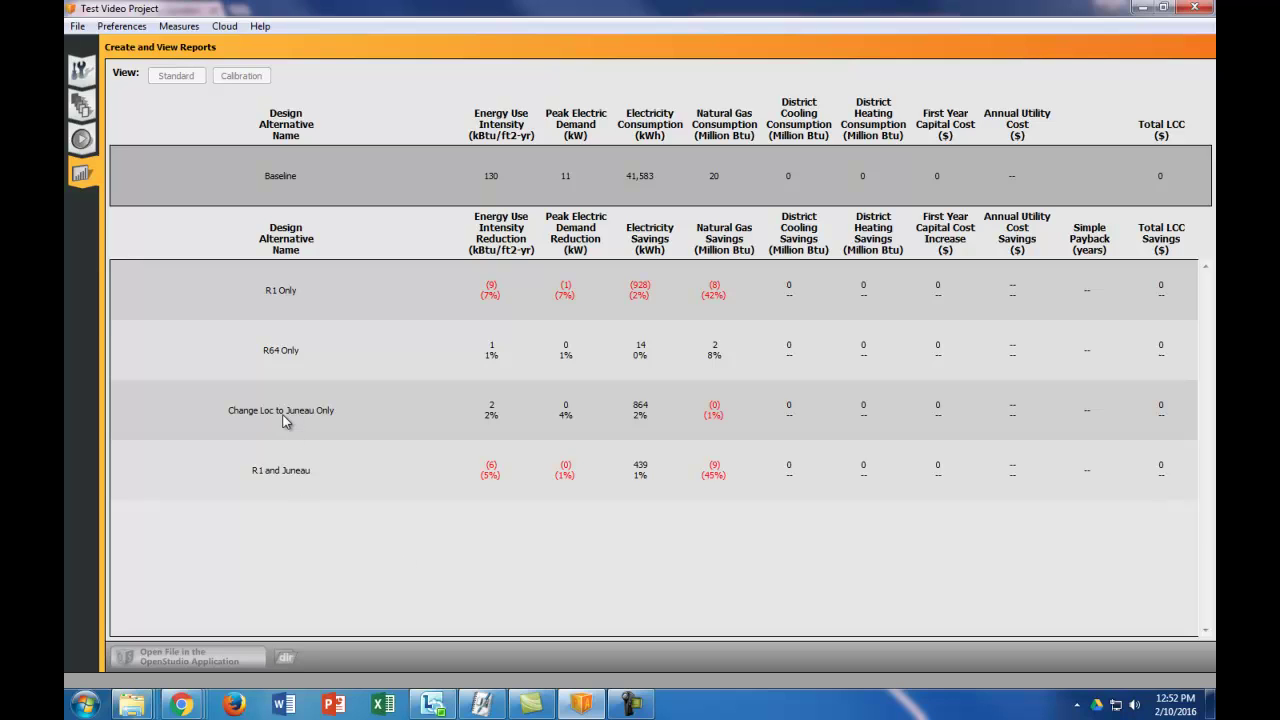
pyautogui.click(238, 475)
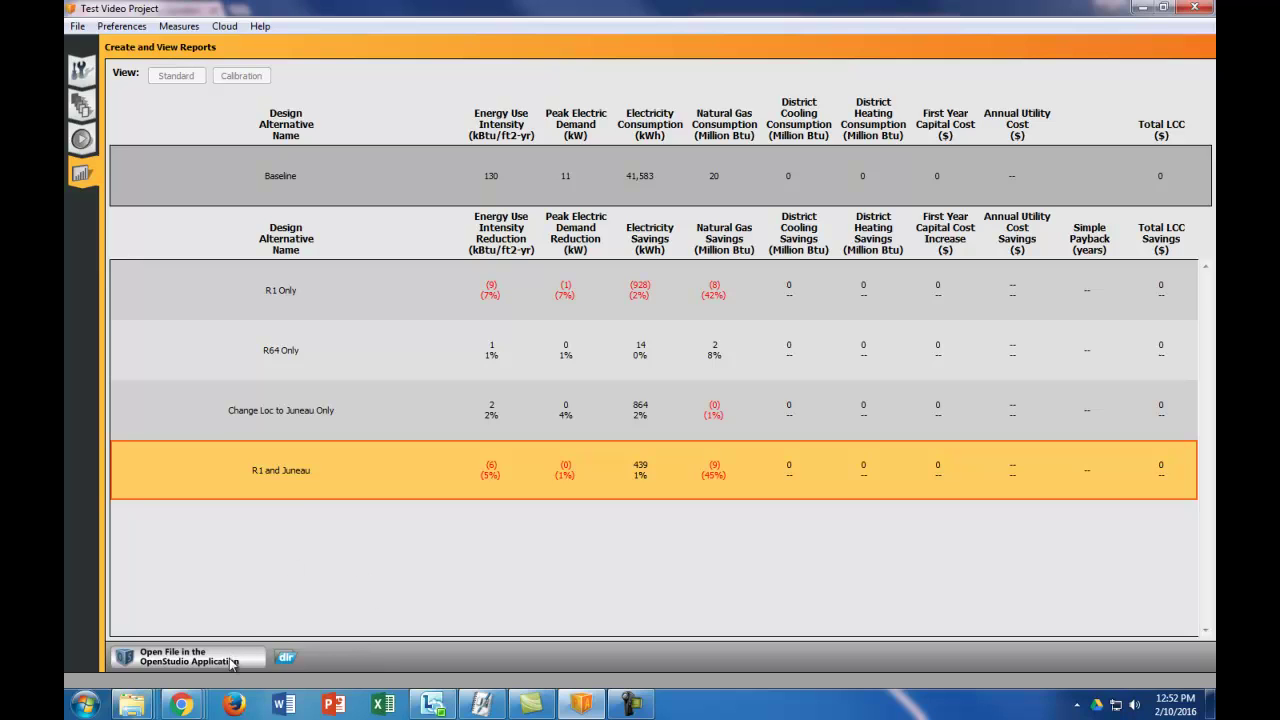
# Browse the project output folder to dataPoint5 > 42-UserScript-0 and select report.html
pyautogui.click(286, 659)
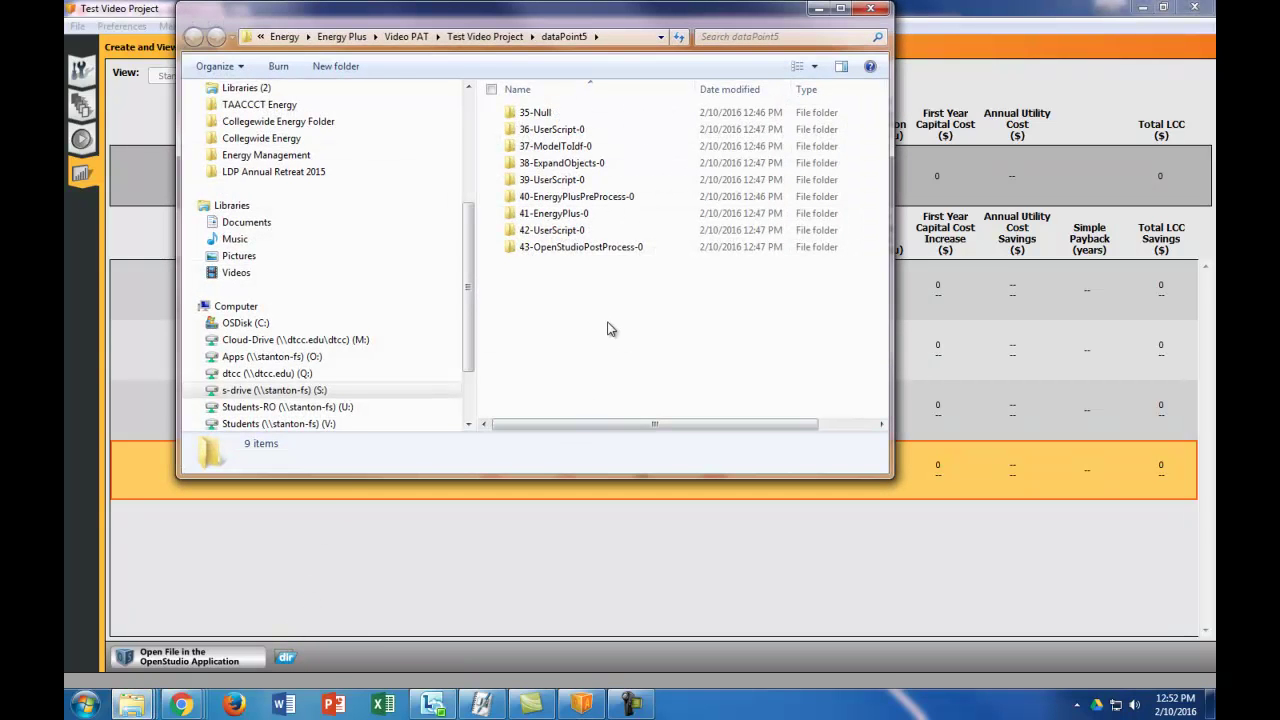
pyautogui.click(485, 37)
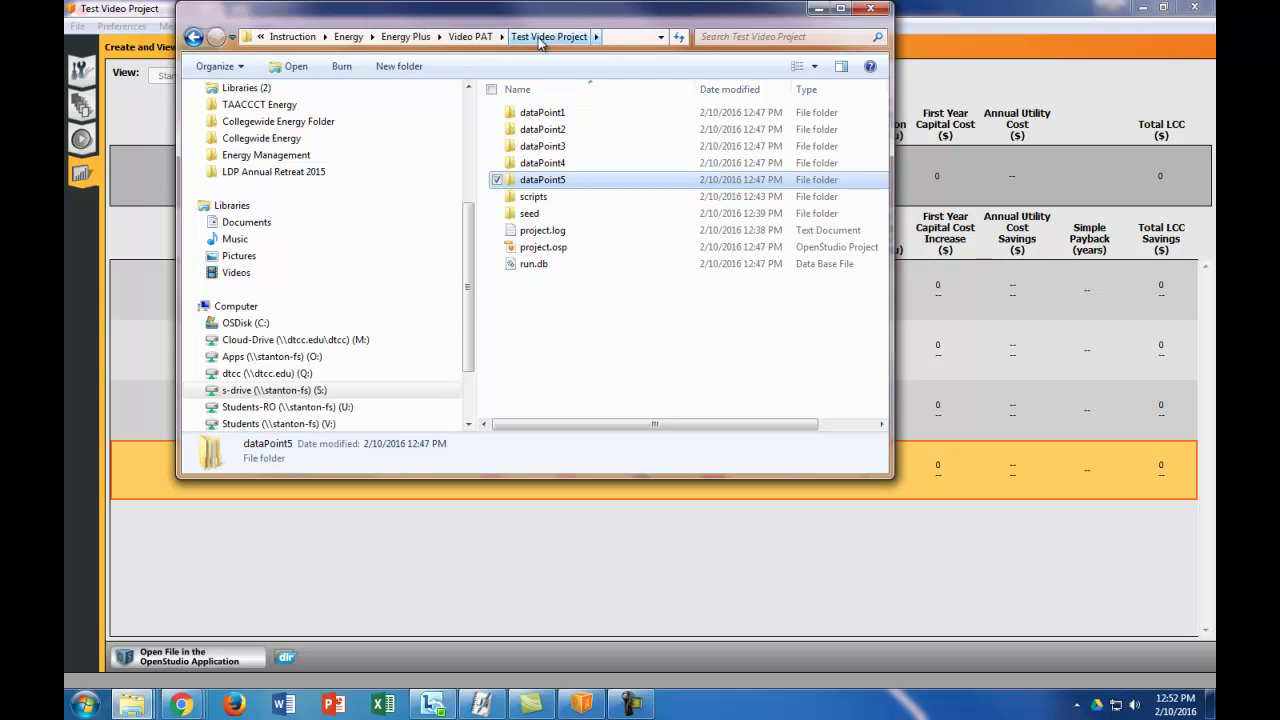
pyautogui.doubleClick(547, 185)
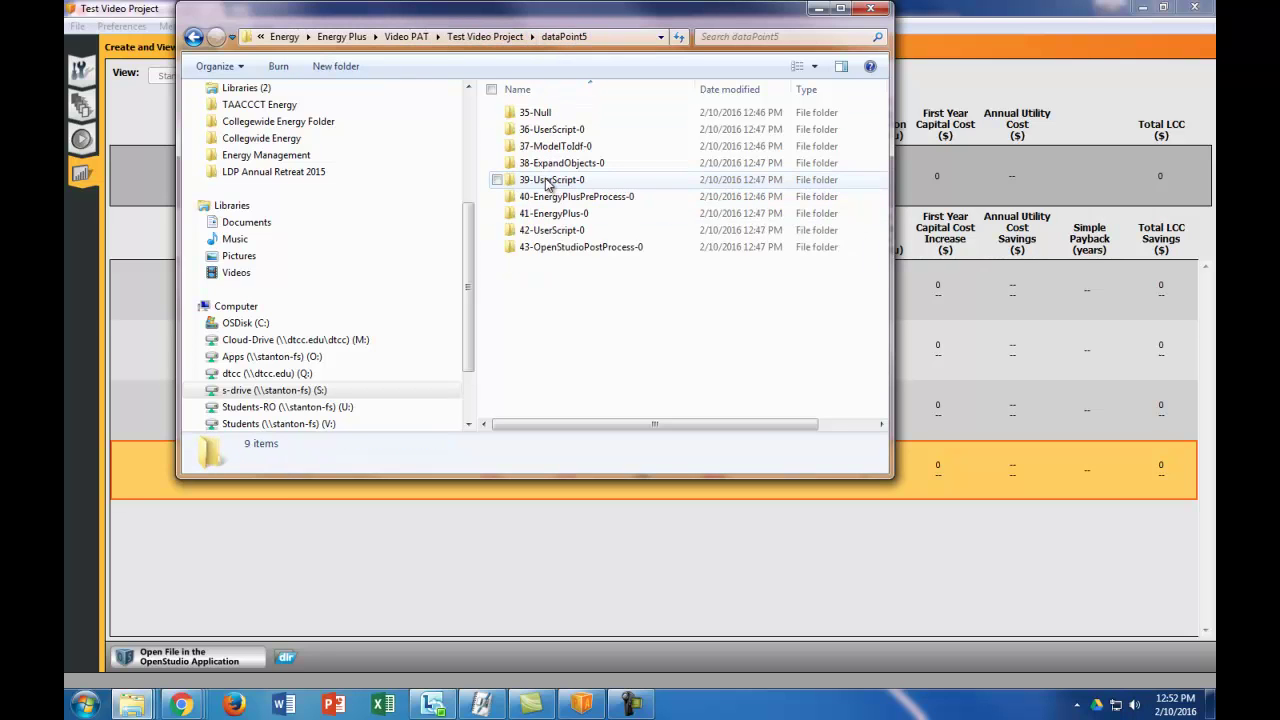
pyautogui.moveTo(582, 5); pyautogui.dragTo(924, 299)
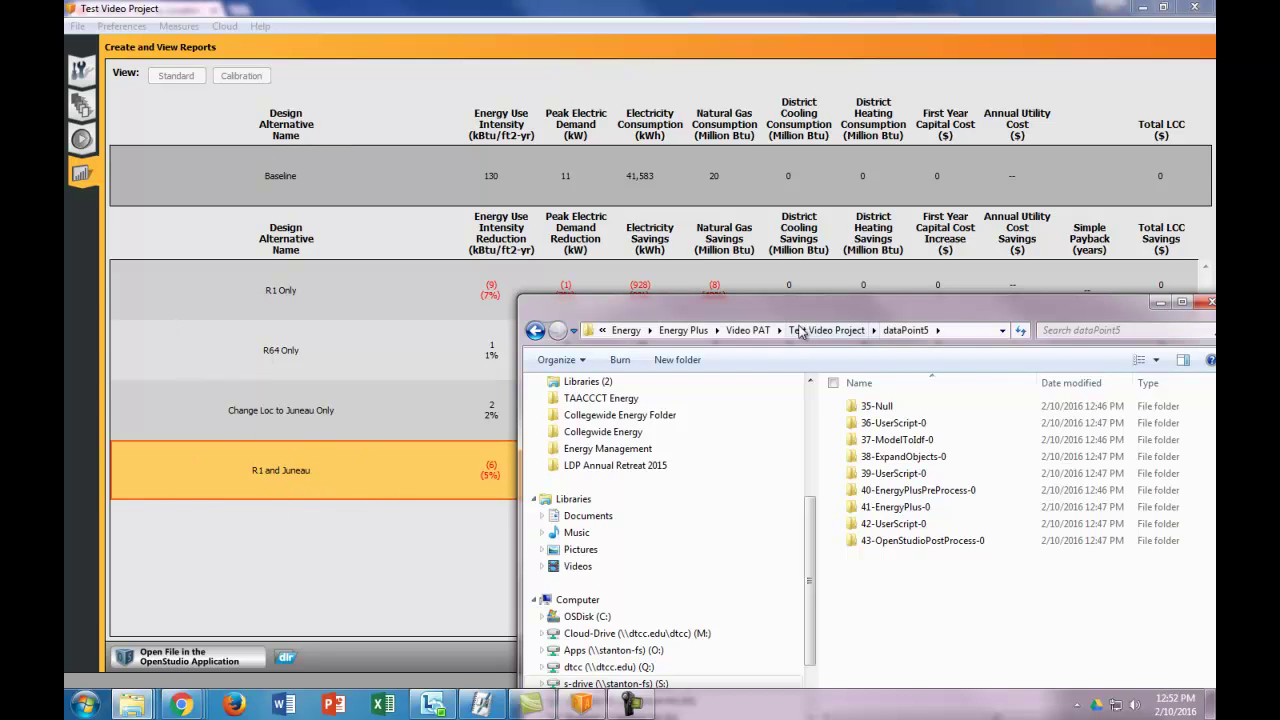
pyautogui.moveTo(808, 306); pyautogui.dragTo(577, 43)
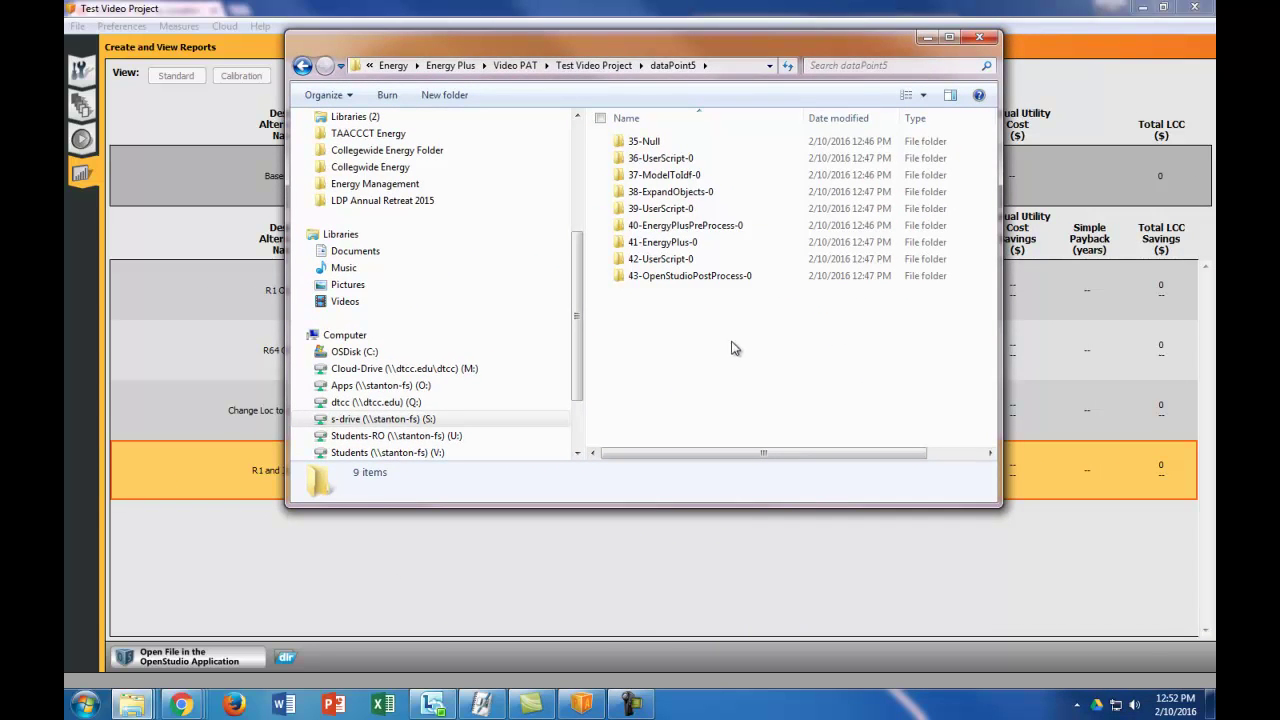
pyautogui.doubleClick(665, 259)
pyautogui.click(665, 160)
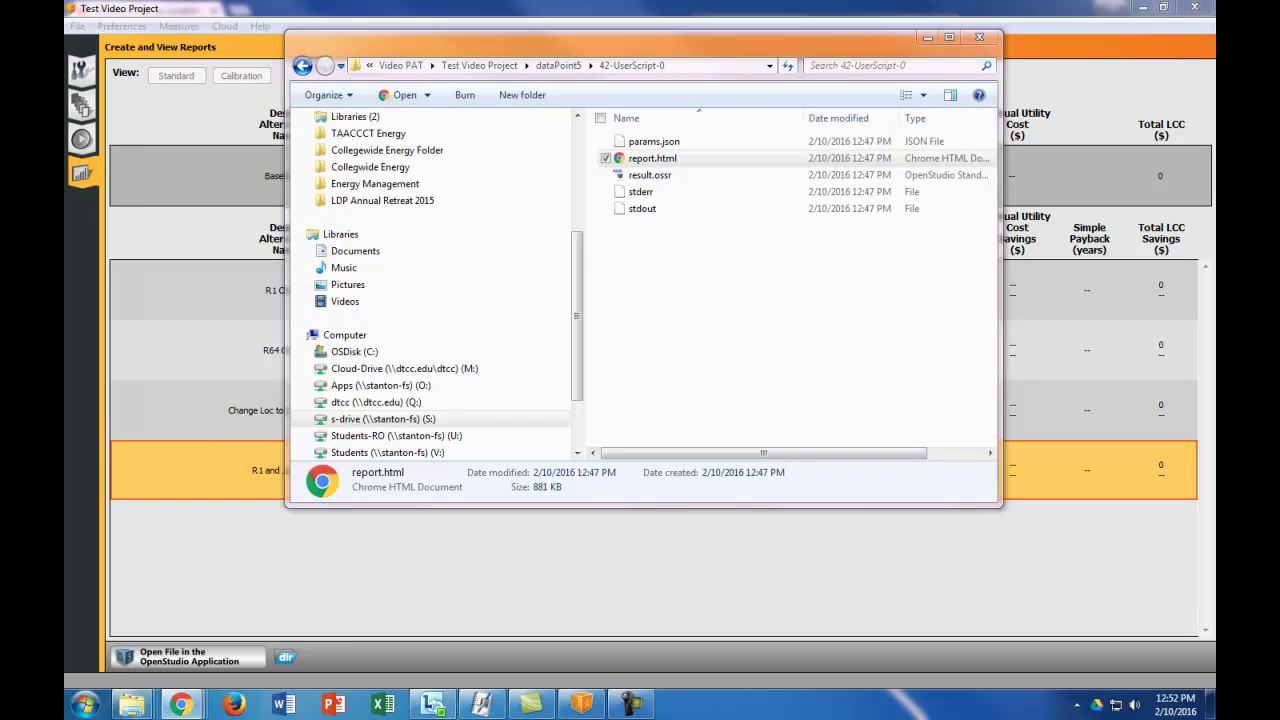
# Open report.html in Chrome, scroll through it, and jump to the HVAC Load Profiles section
pyautogui.press('Return')
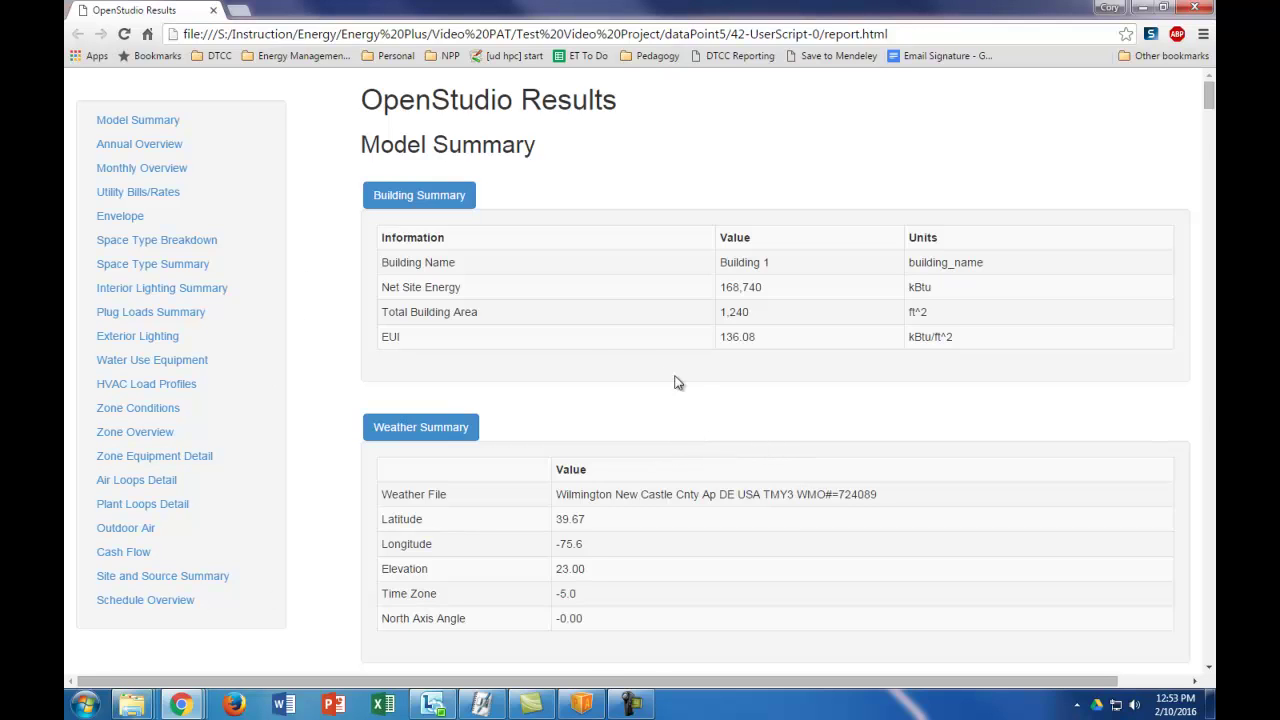
pyautogui.scroll(-9, 660, 420)
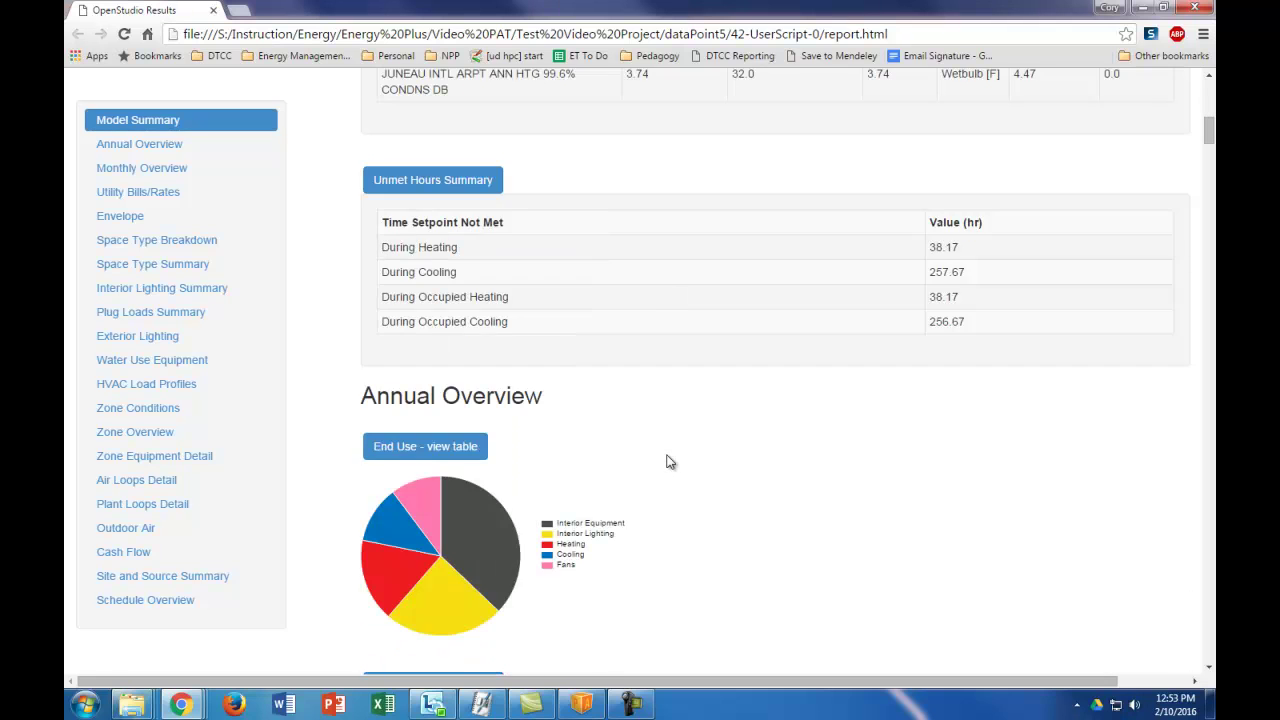
pyautogui.scroll(-15, 670, 461)
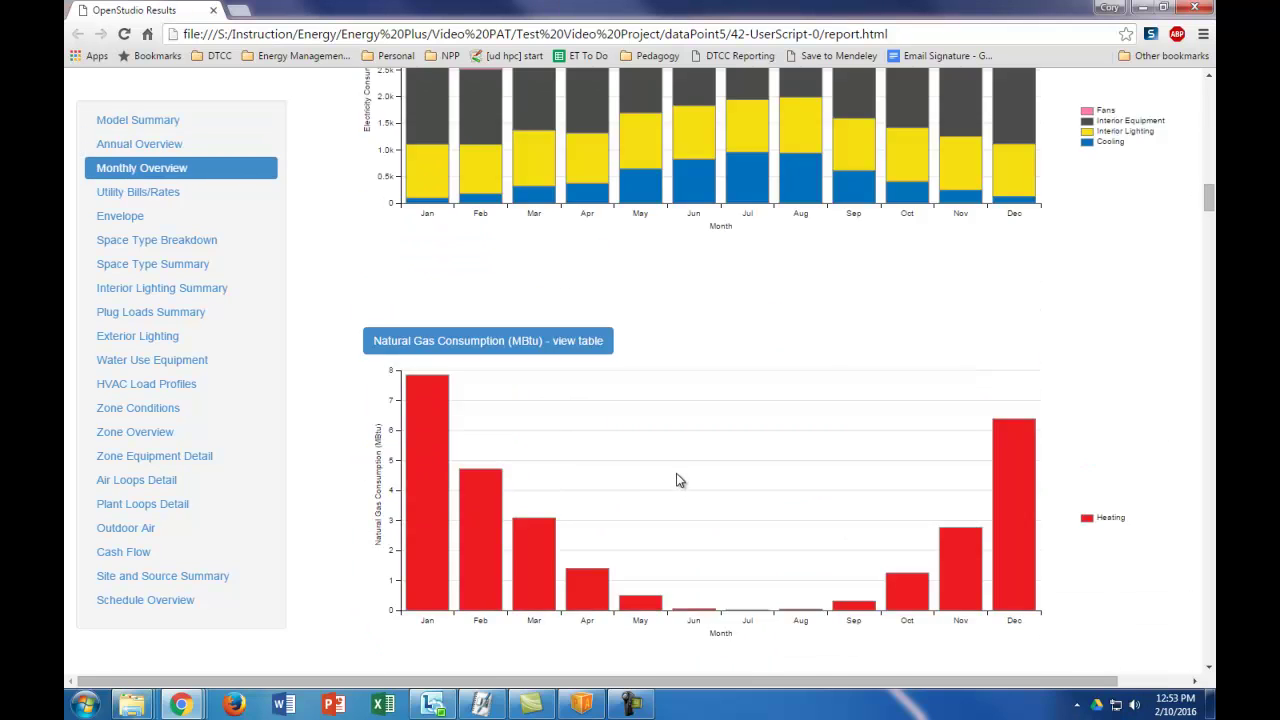
pyautogui.scroll(-15, 677, 478)
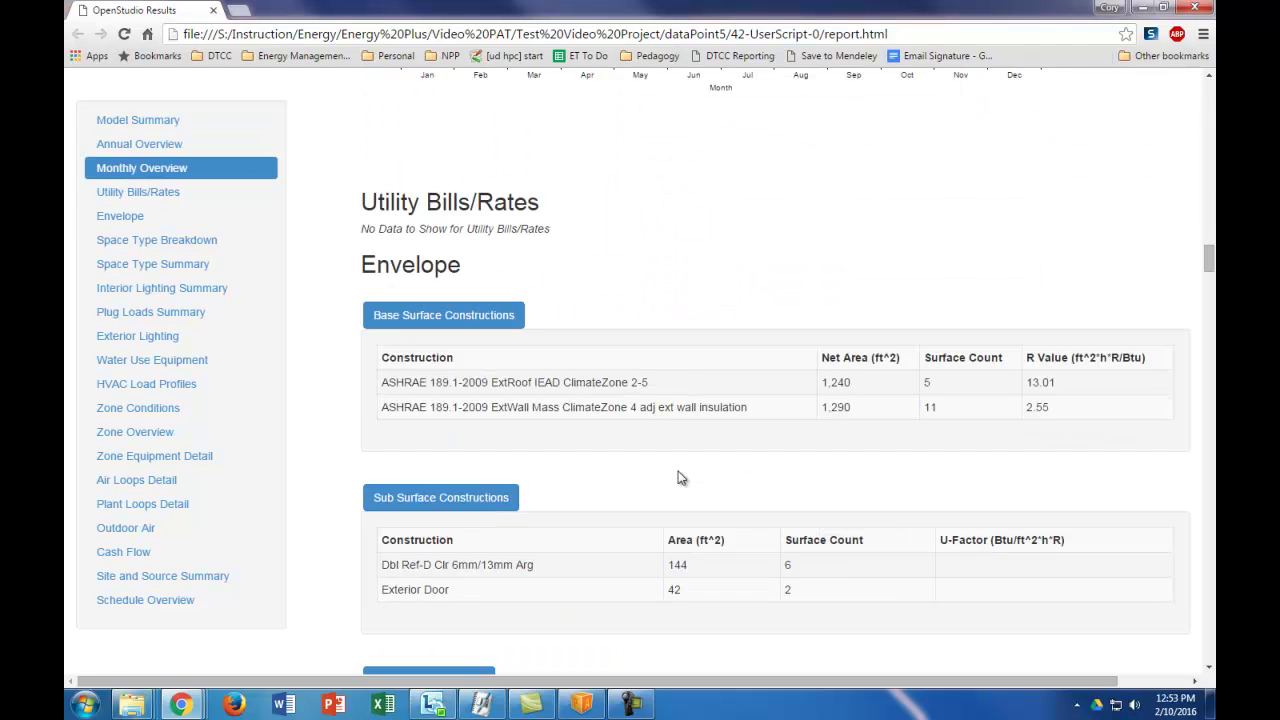
pyautogui.scroll(10, 677, 478)
pyautogui.scroll(-2, 344, 320)
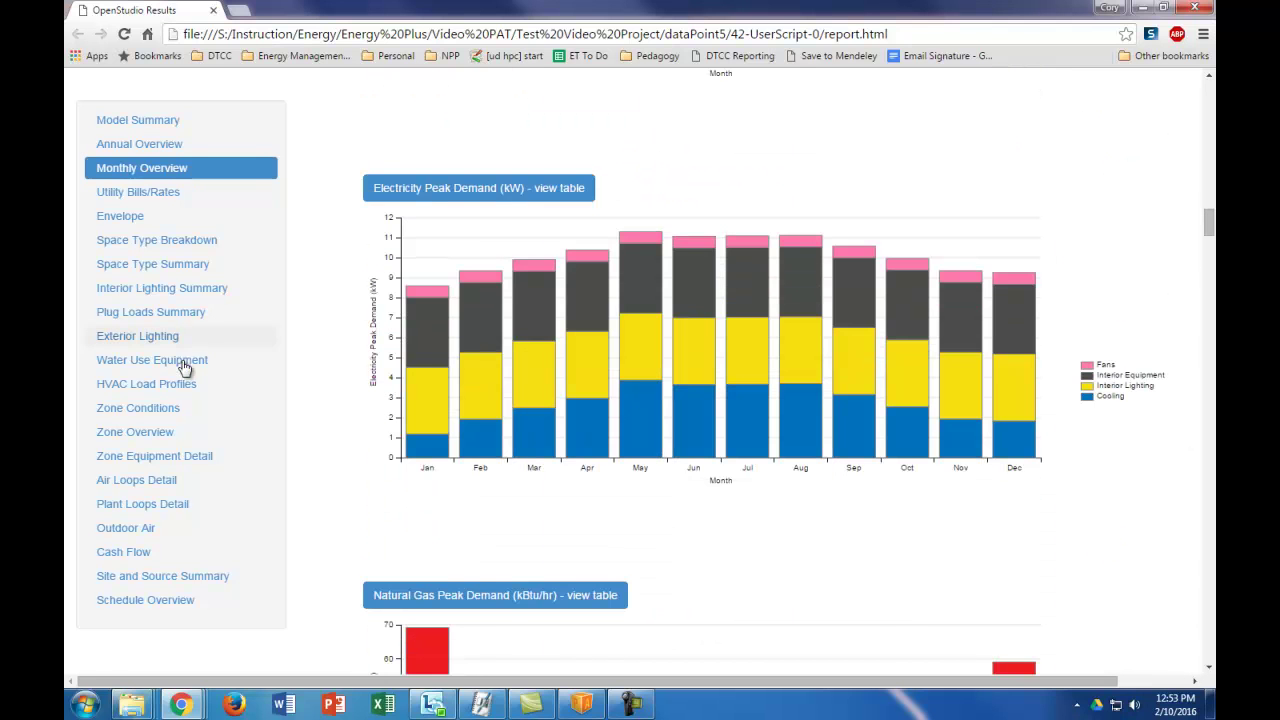
pyautogui.click(178, 382)
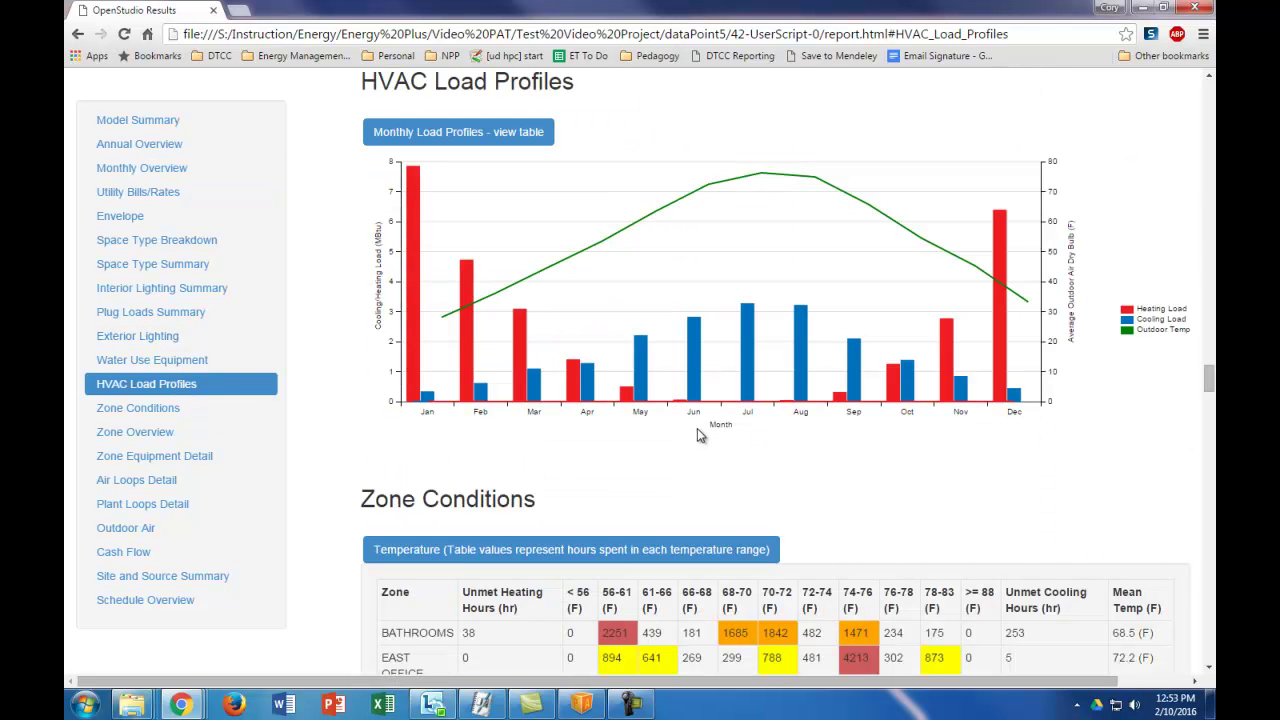
pyautogui.scroll(2, 697, 428)
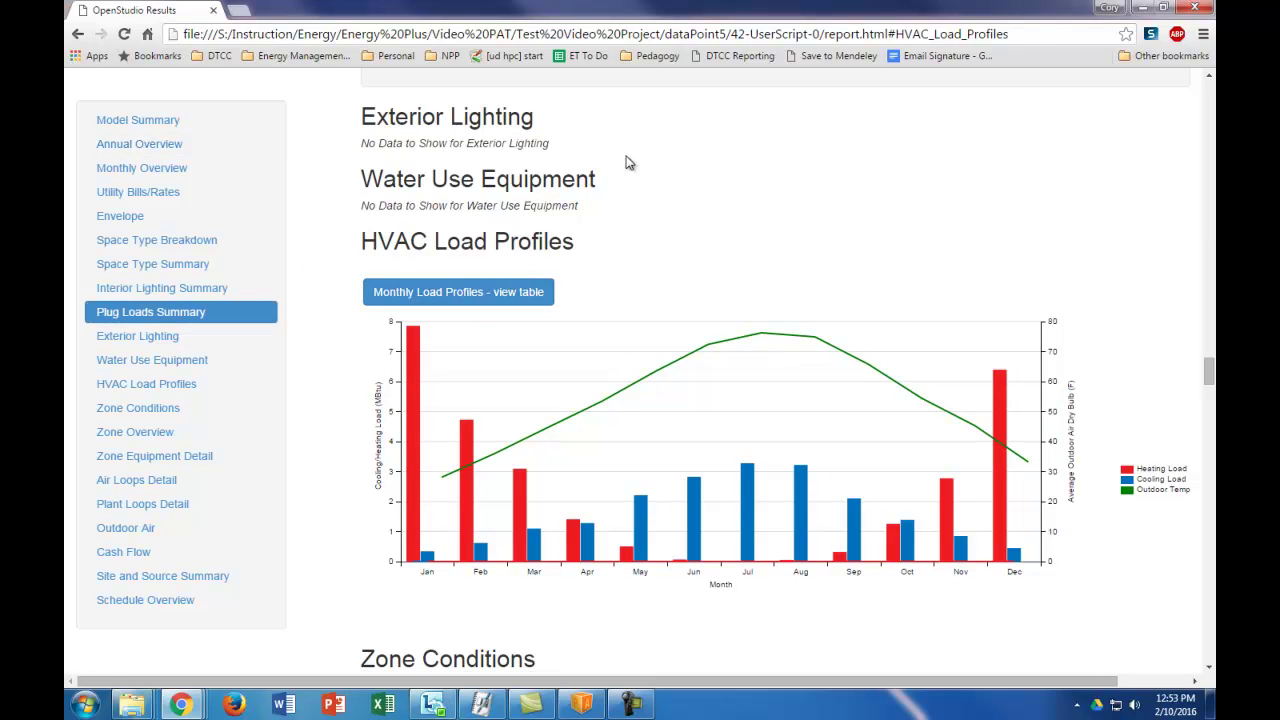
# Close the report and open dataPoint5's 41-EnergyPlus-0 folder of EnergyPlus output files
pyautogui.click(213, 11)
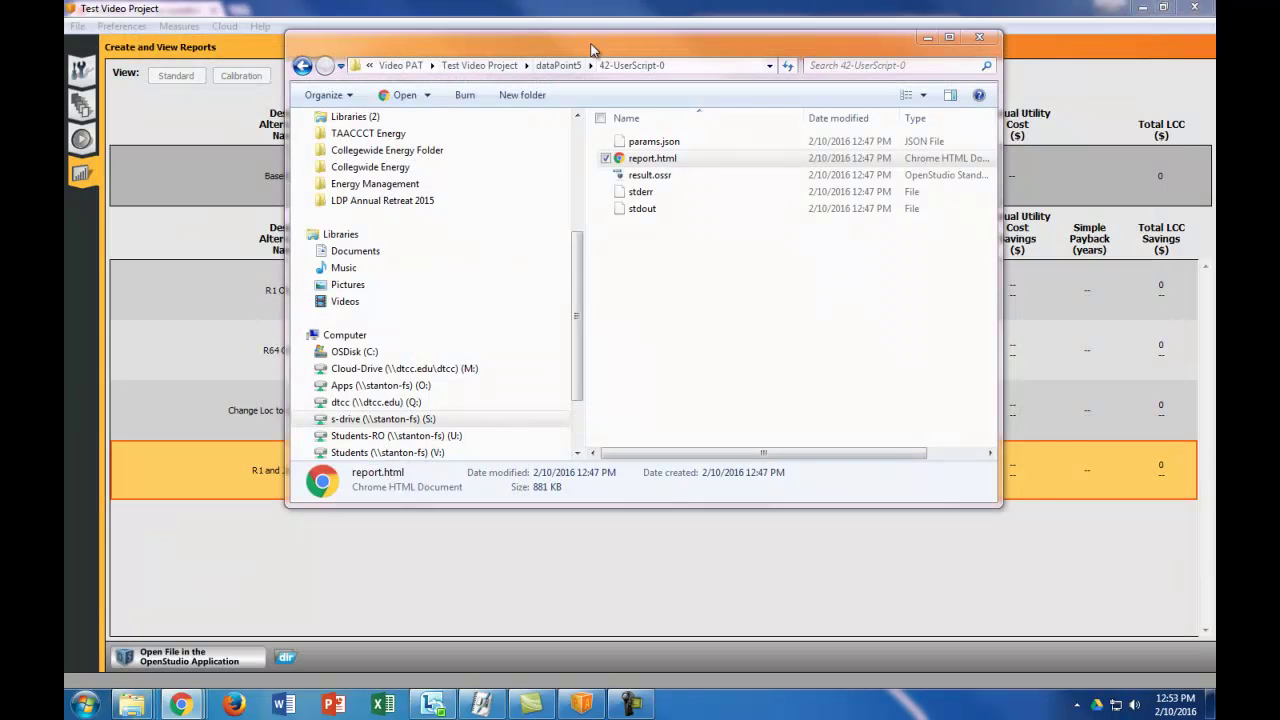
pyautogui.click(552, 67)
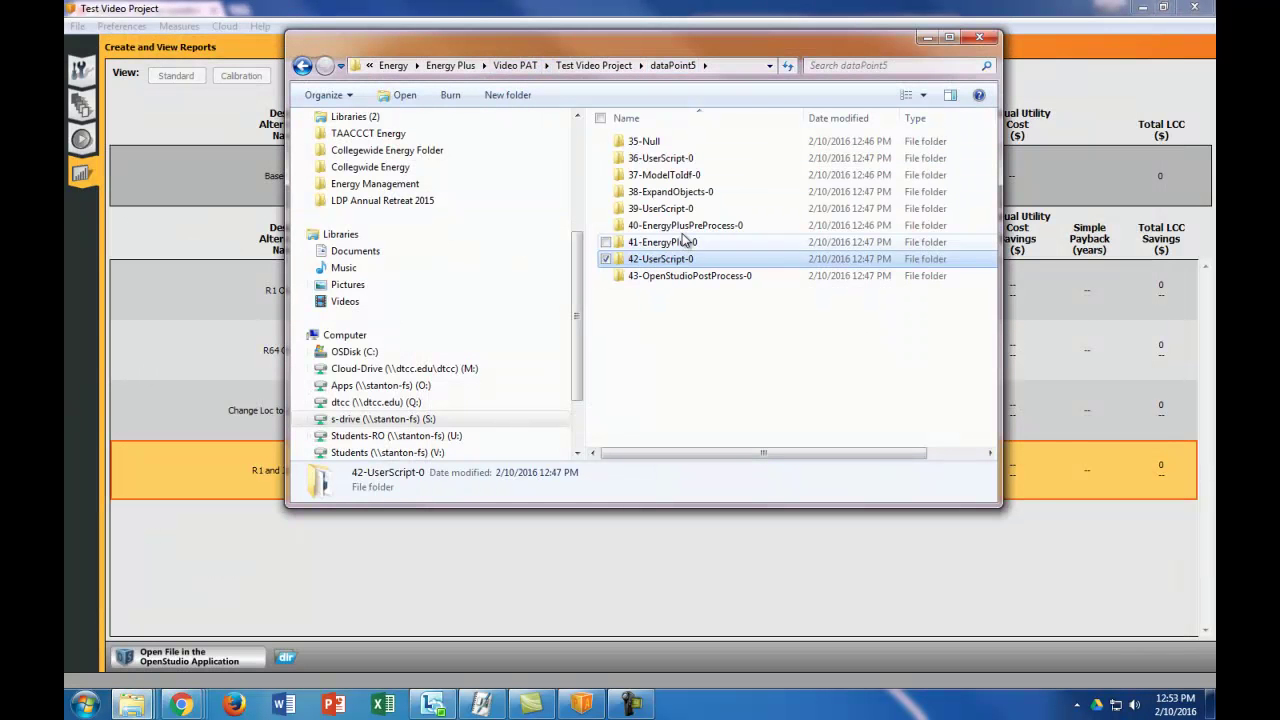
pyautogui.doubleClick(678, 242)
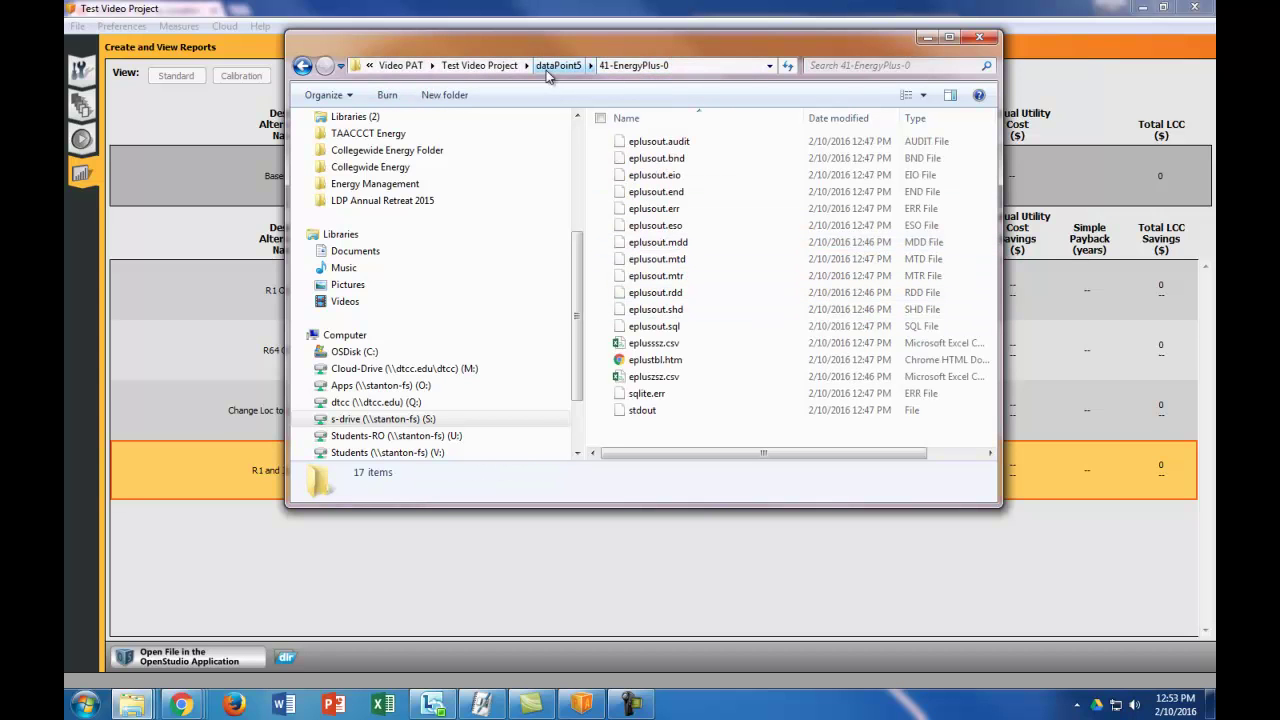
pyautogui.moveTo(518, 36); pyautogui.dragTo(650, 46)
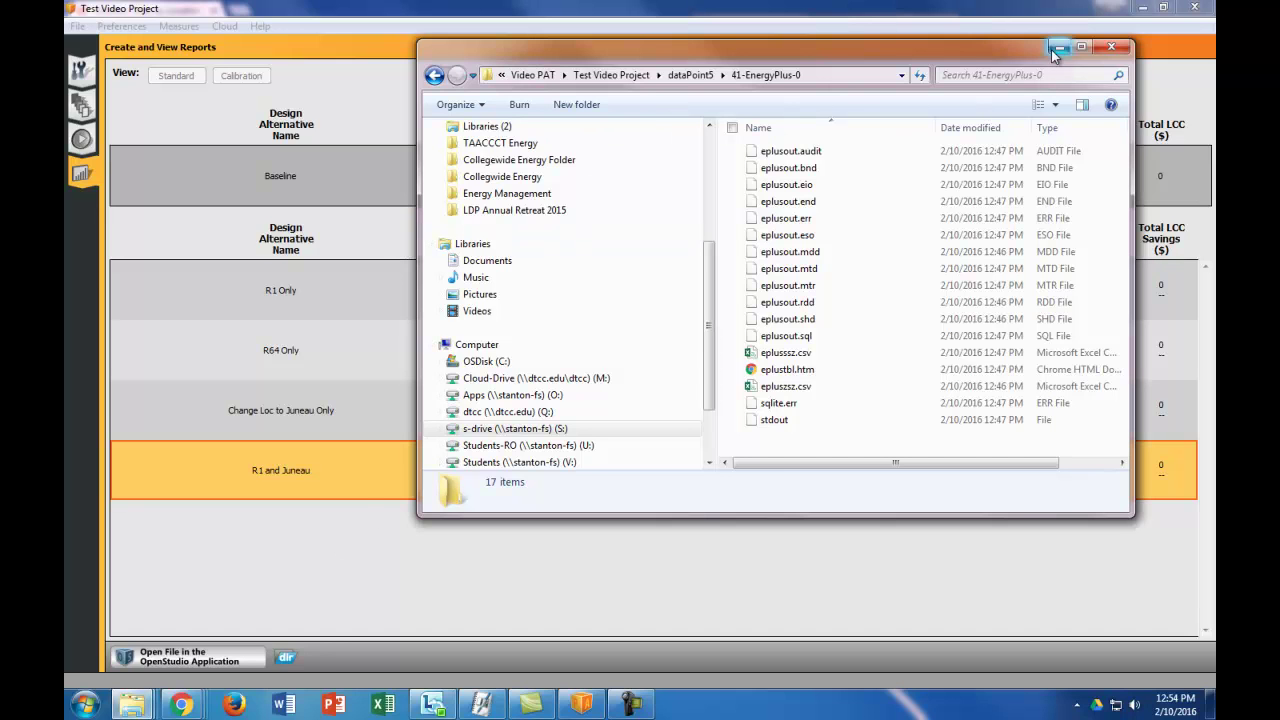
# Close the Explorer window to return to PAT's design alternatives results table
pyautogui.click(1110, 48)
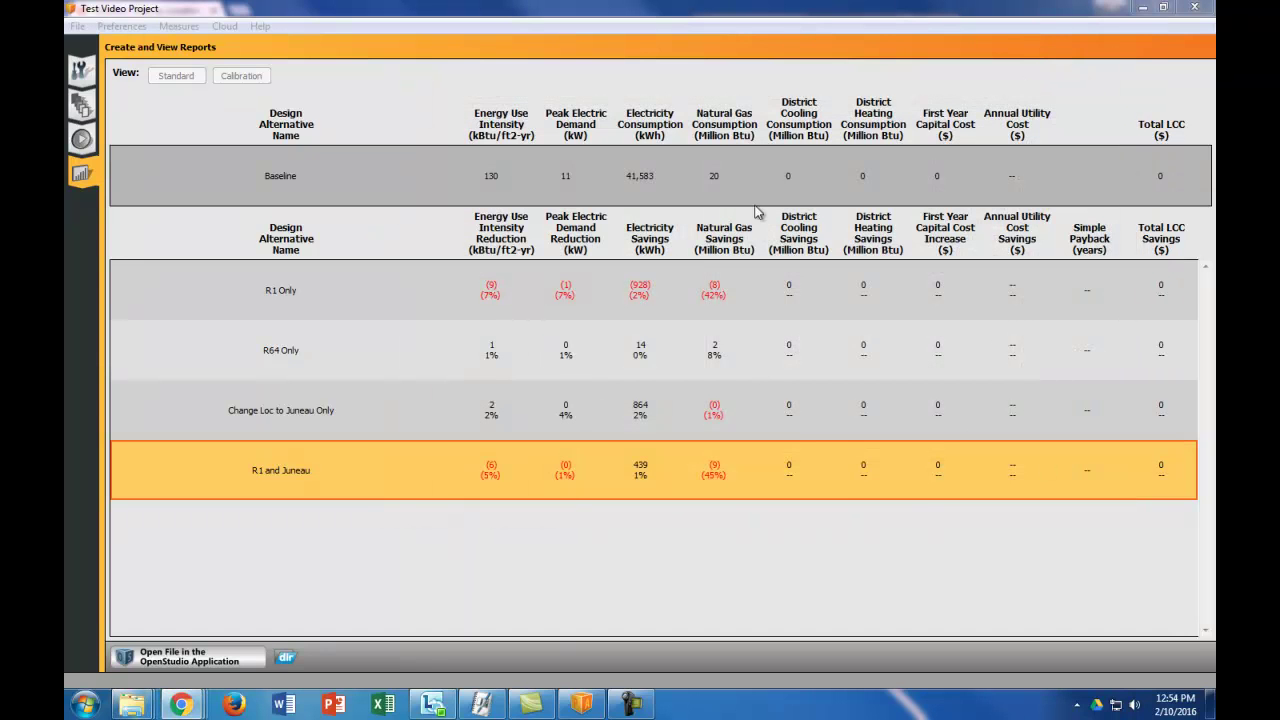